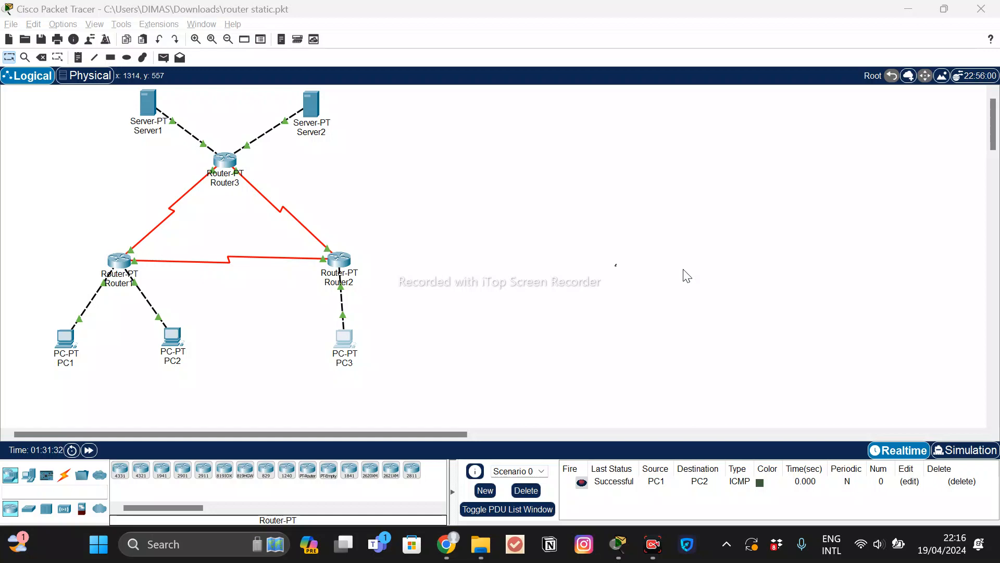
Review the IP address, subnet mask and default gateway settings of PC1, PC2 and PC3.
left_click(66, 348)
left_click(66, 348)
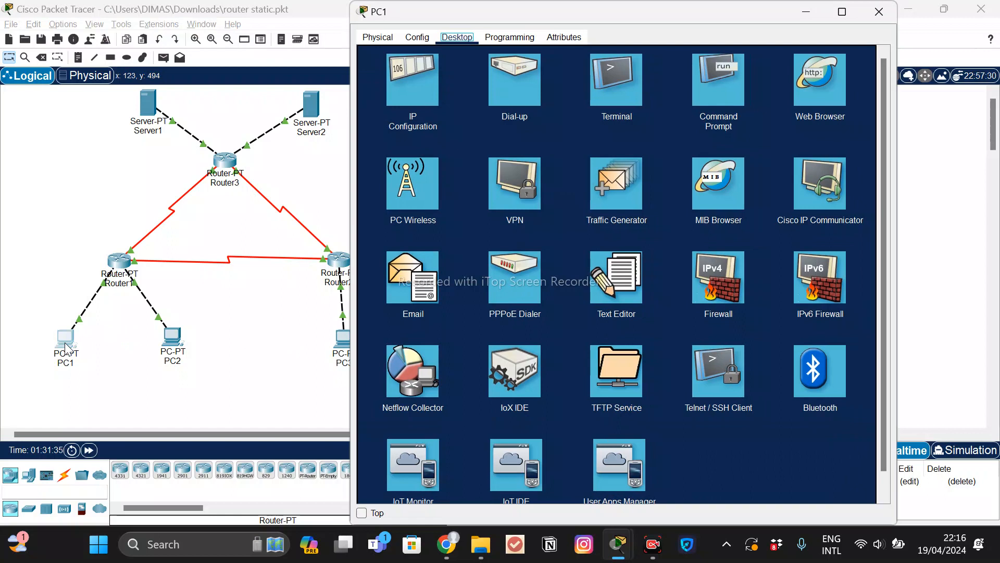
left_click(401, 70)
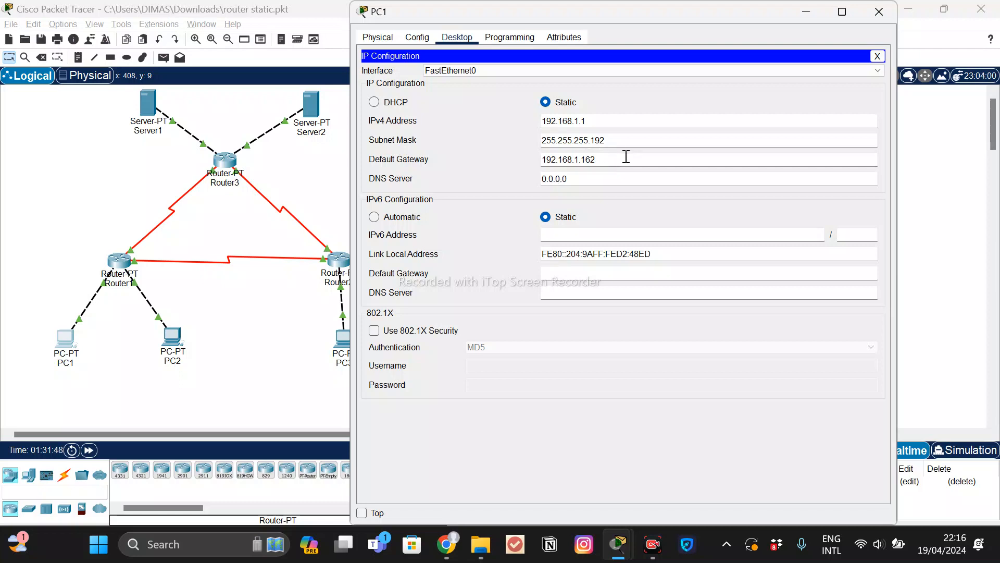
left_click(879, 11)
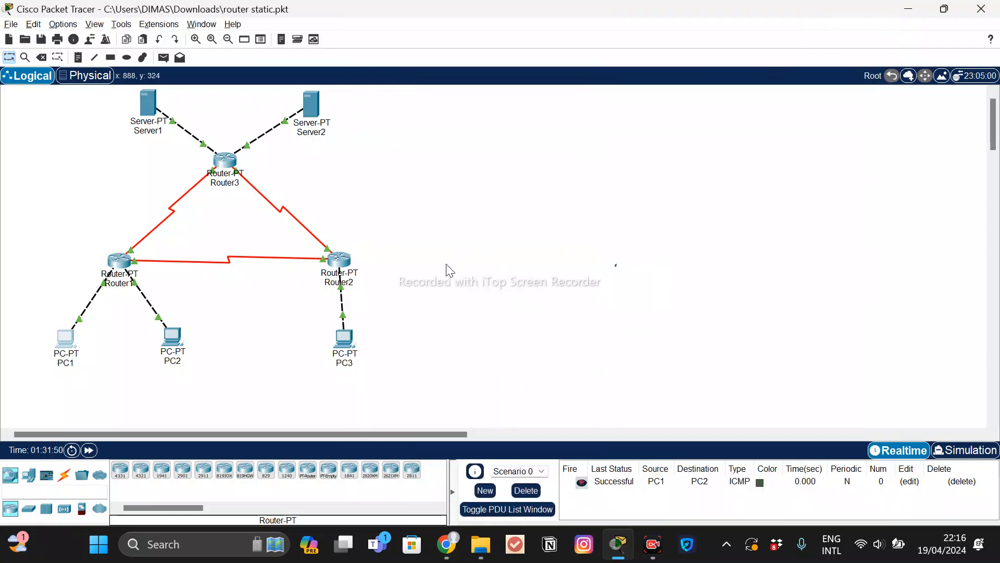
left_click(171, 338)
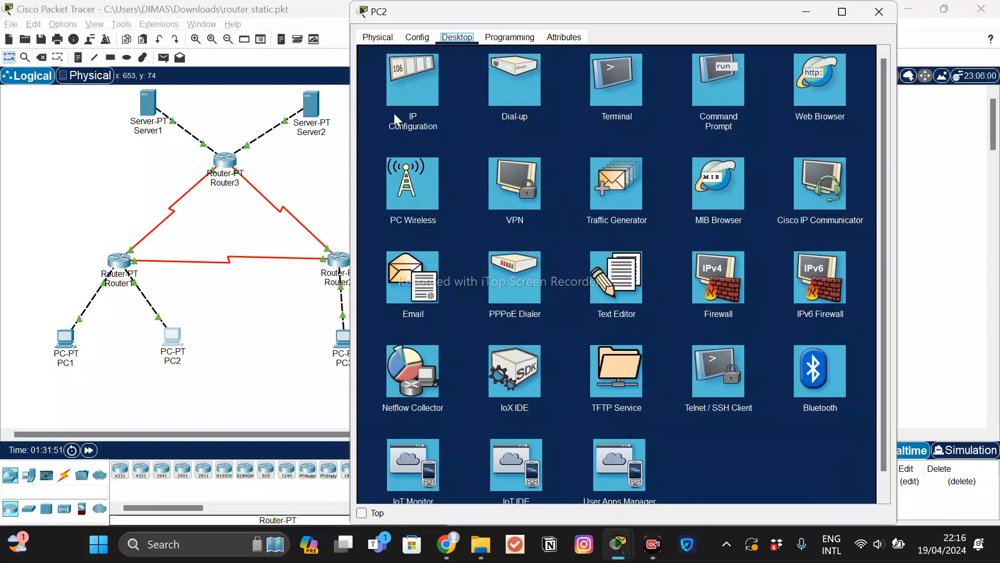
left_click(409, 106)
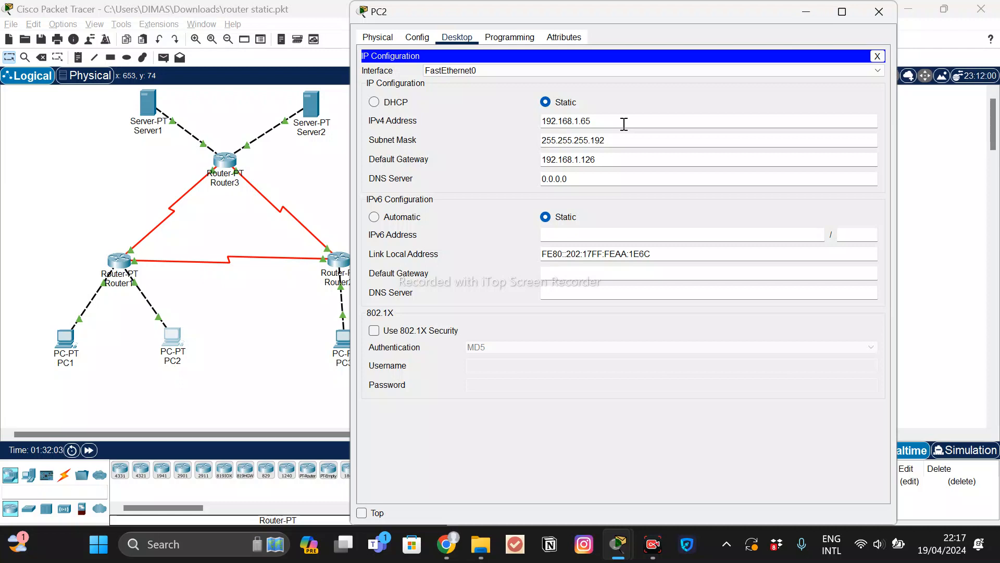
left_click(879, 12)
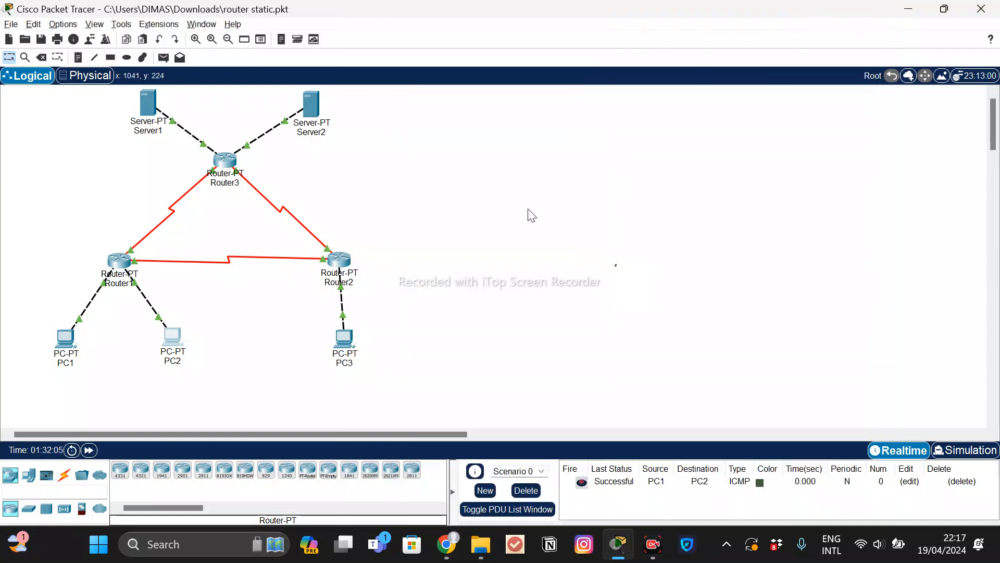
left_click(346, 351)
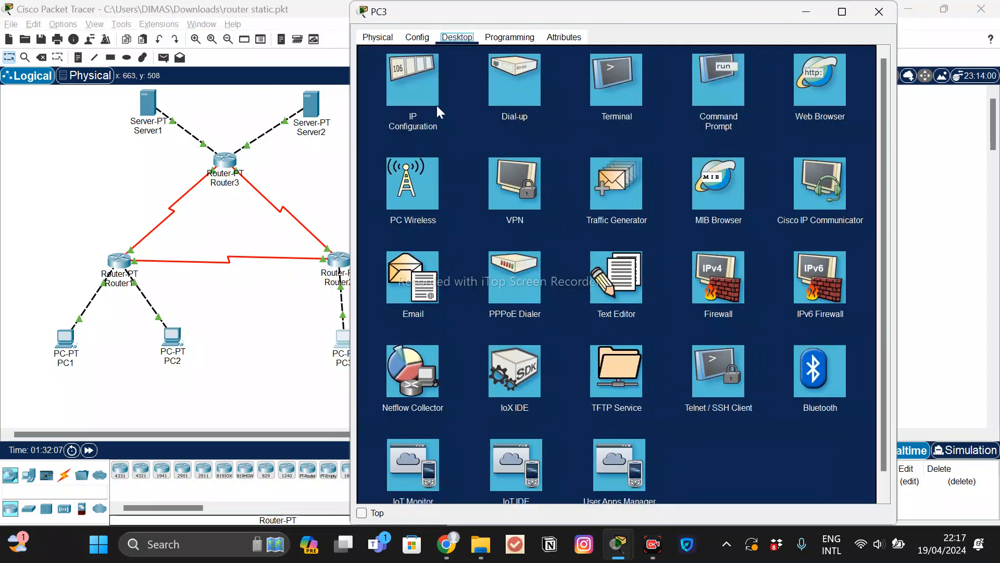
left_click(422, 103)
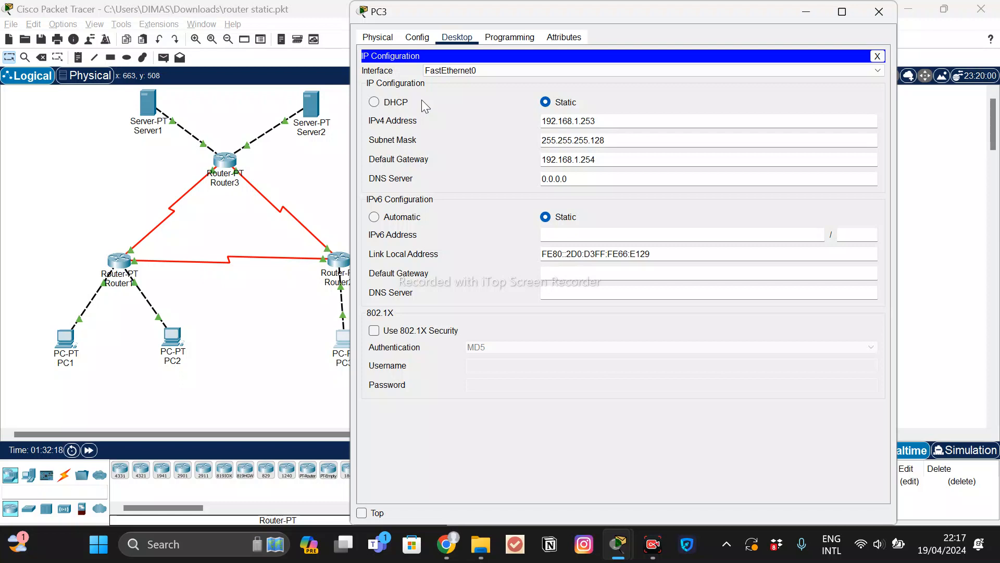
left_click(877, 12)
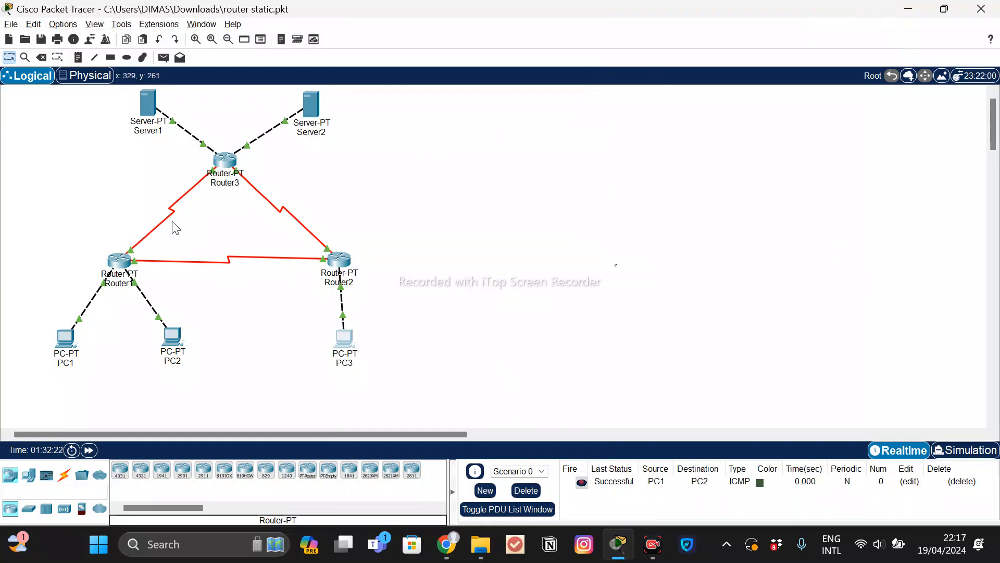
Review the IP address, subnet mask and default gateway settings of Server1 and Server2.
left_click(148, 105)
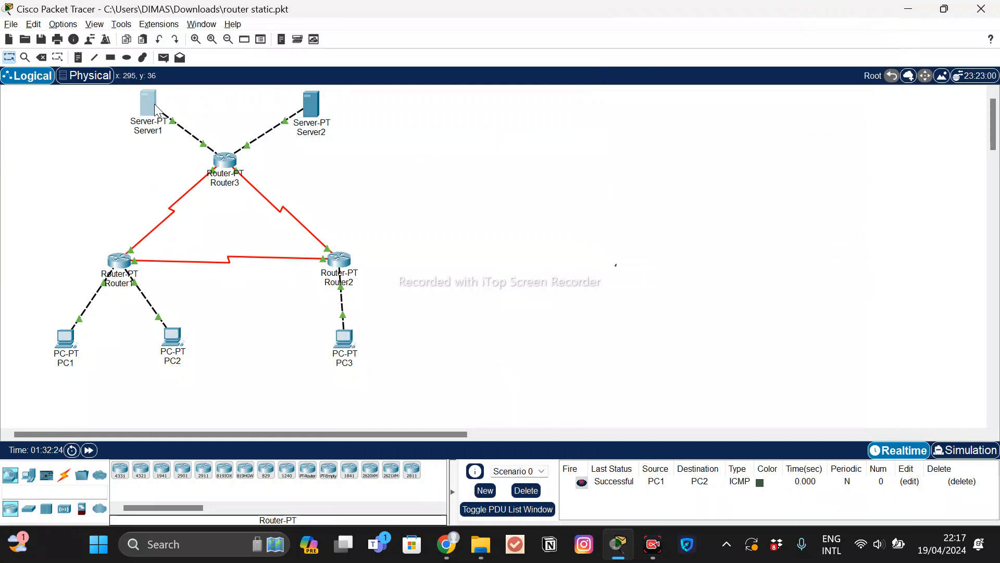
left_click(421, 91)
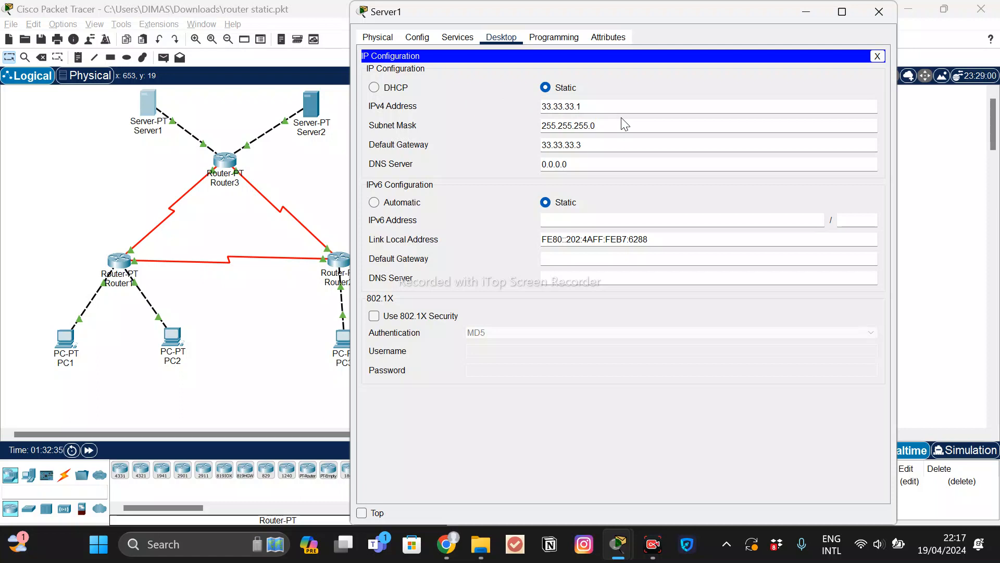
left_click(877, 9)
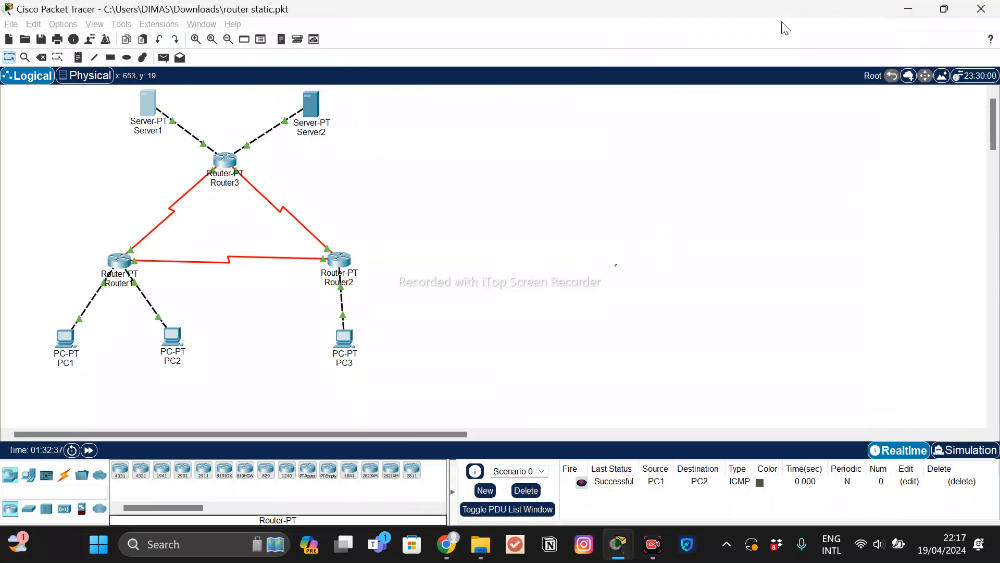
left_click(311, 104)
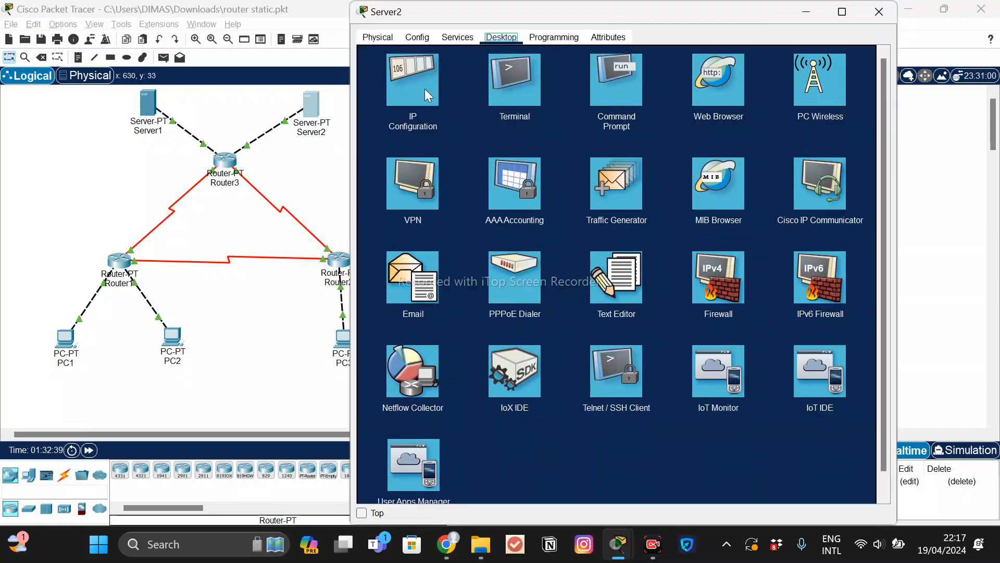
left_click(424, 89)
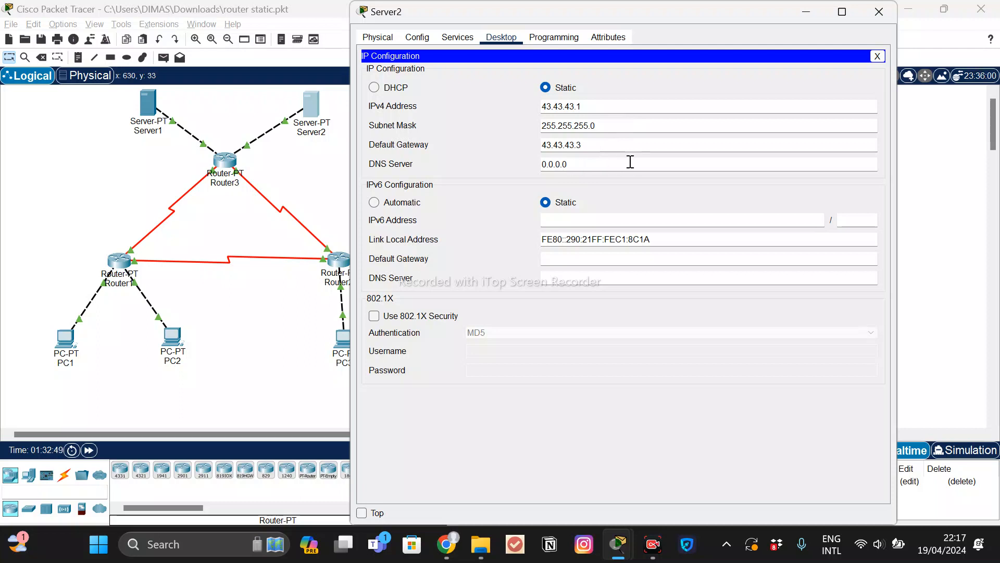
left_click(879, 12)
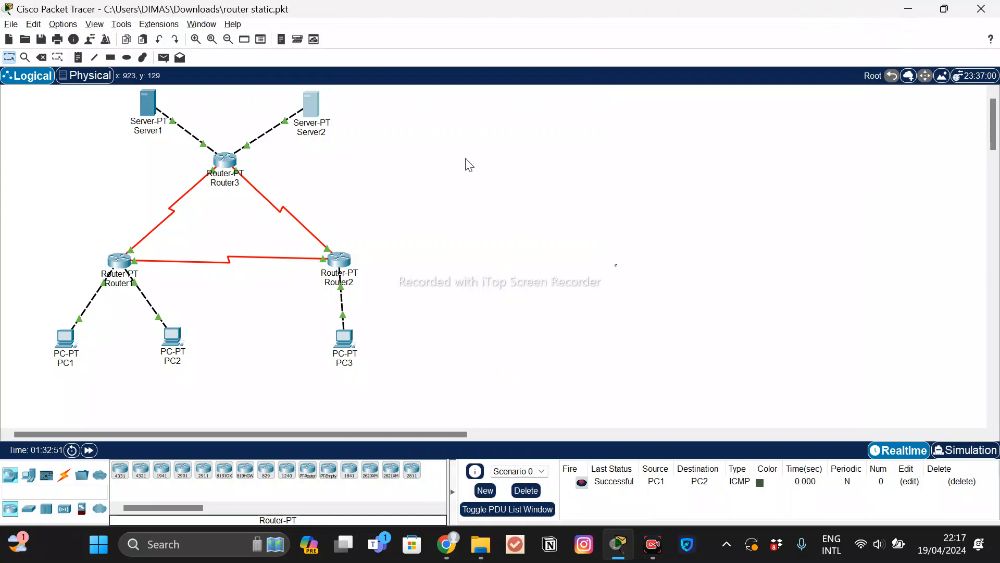
Examine Router1's IP configuration on the FastEthernet0/0, FastEthernet1/0, Serial2/0 and Serial3/0 interfaces.
left_click(123, 268)
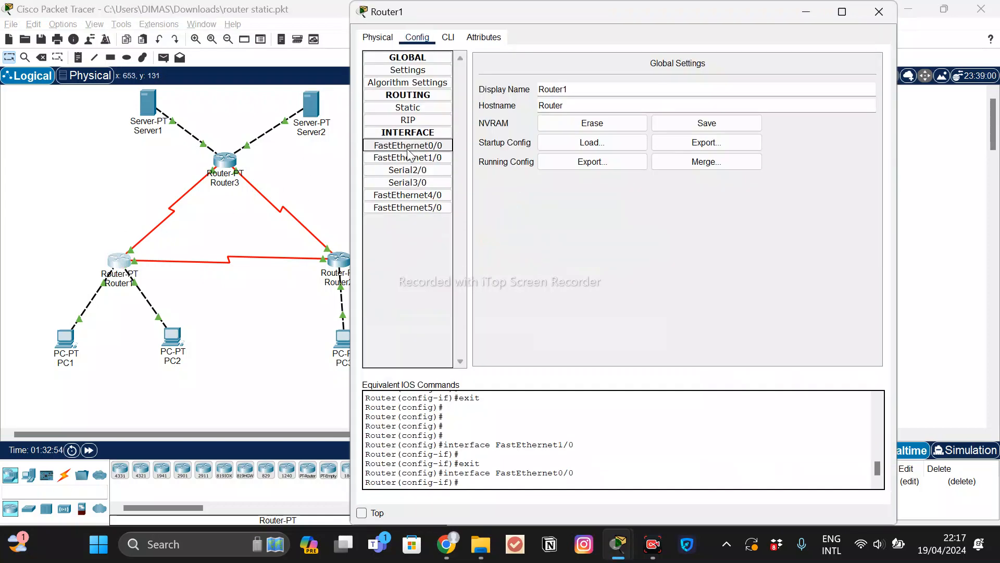
left_click(408, 148)
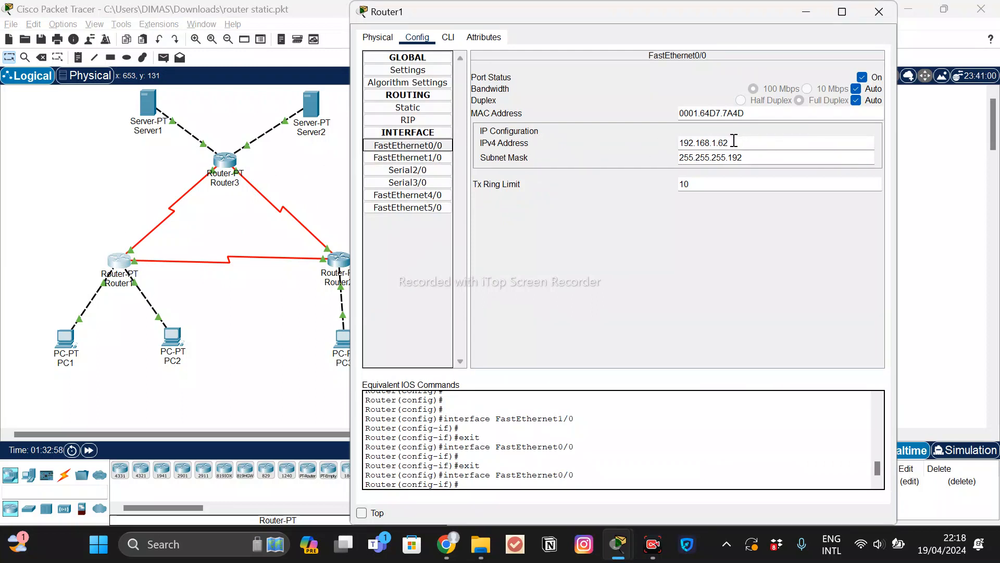
left_click(408, 157)
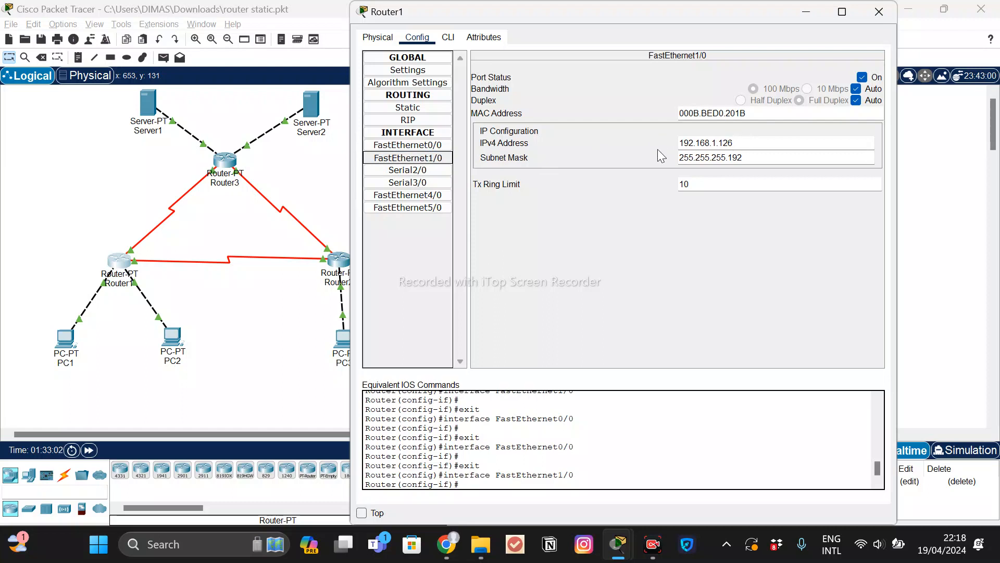
left_click(425, 174)
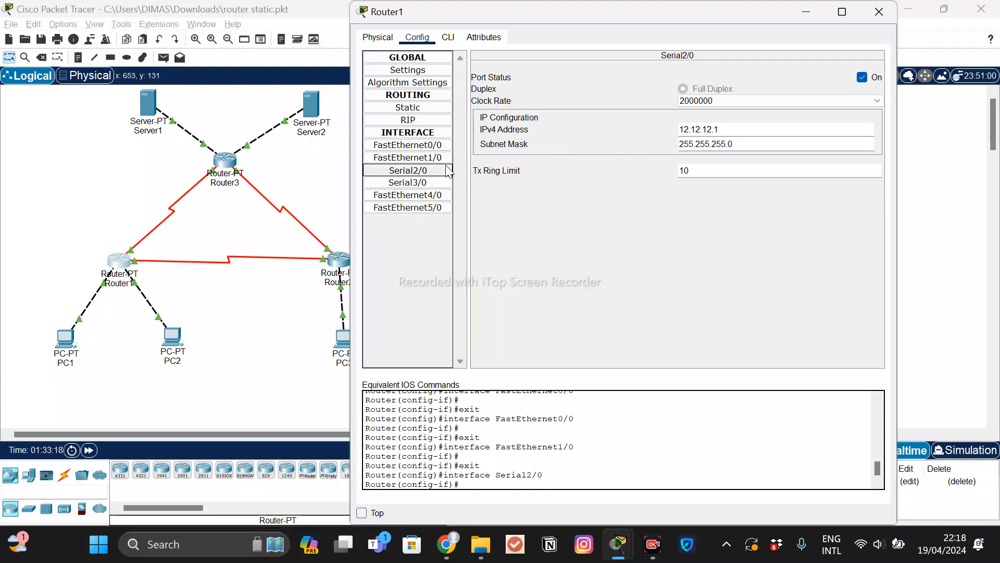
left_click(426, 183)
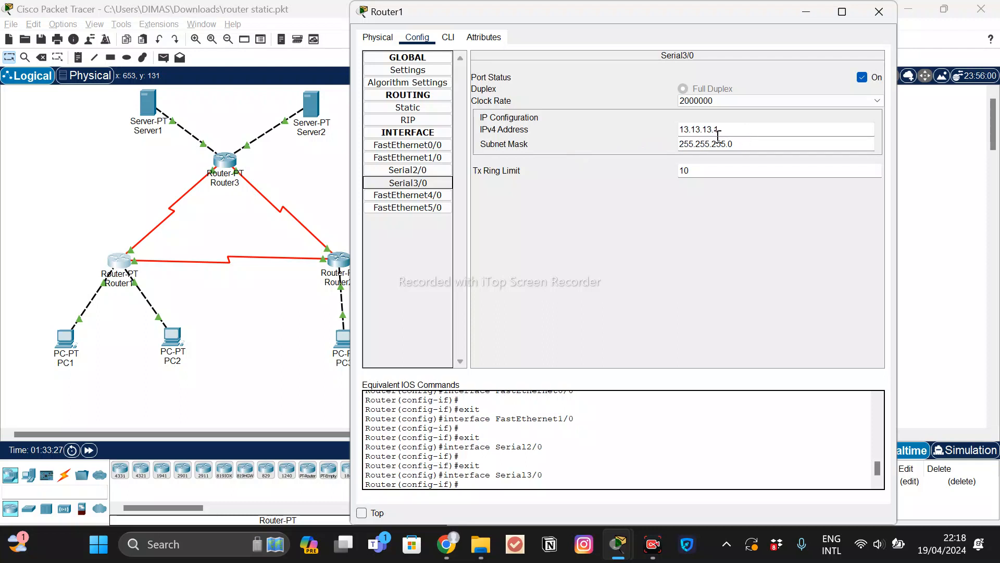
left_click_drag(728, 129, 680, 131)
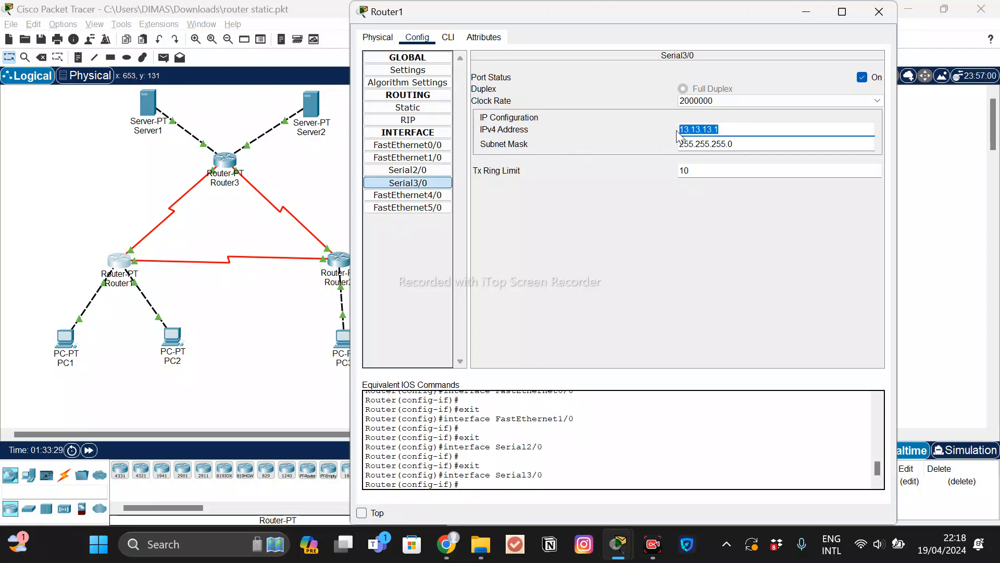
left_click(750, 128)
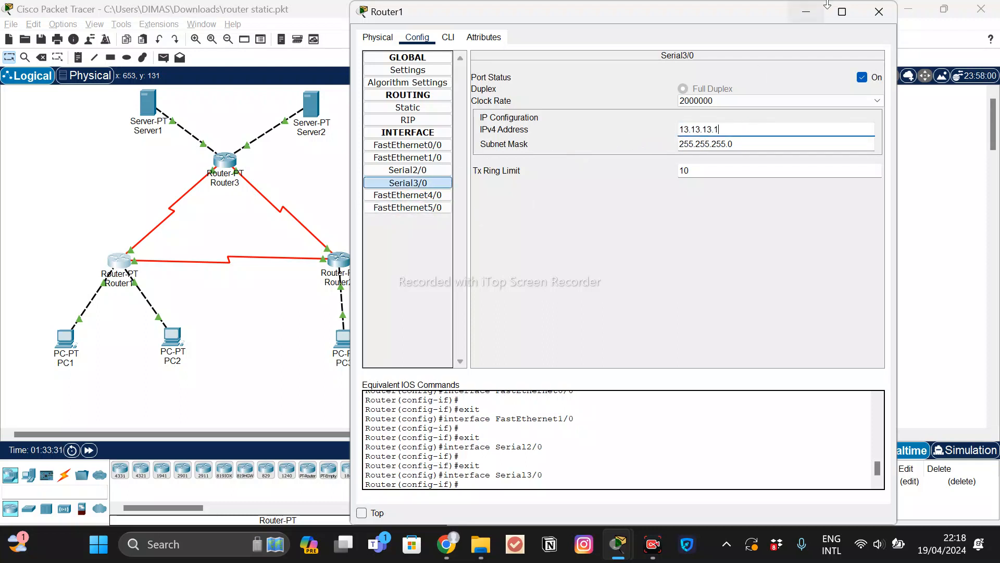
left_click(875, 13)
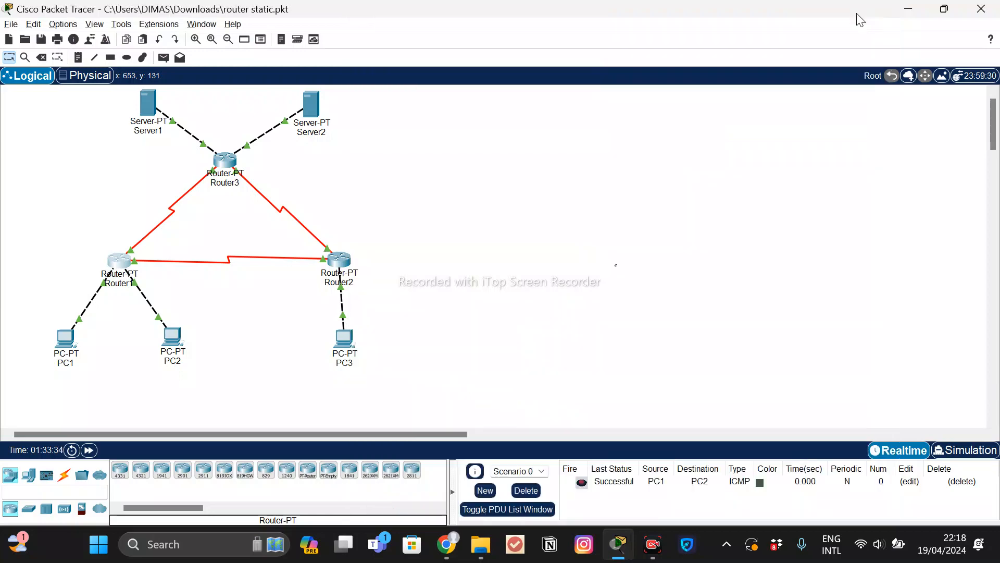
Examine Router2's IP configuration on the FastEthernet0/0, Serial2/0 and Serial3/0 interfaces.
left_click(352, 265)
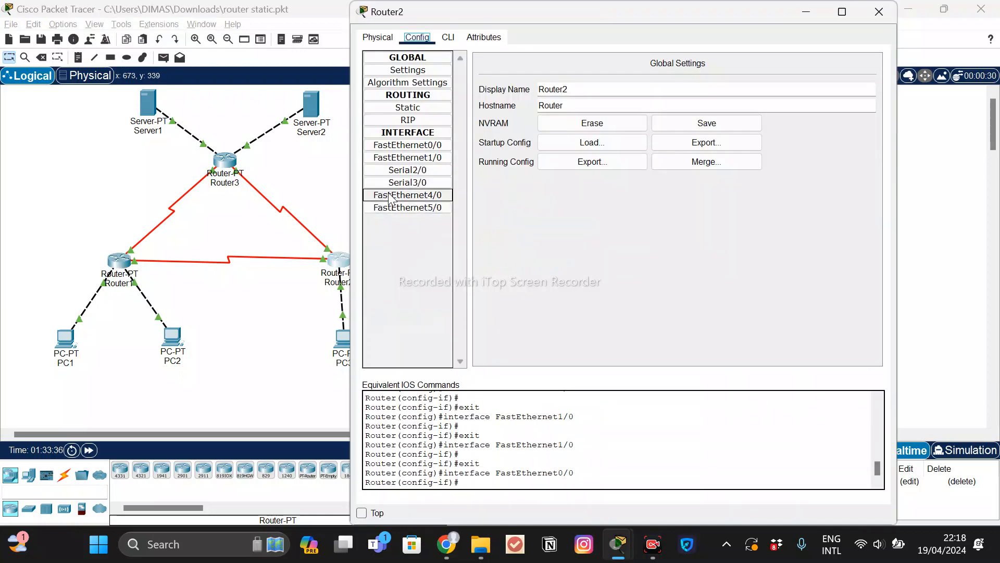
left_click(423, 146)
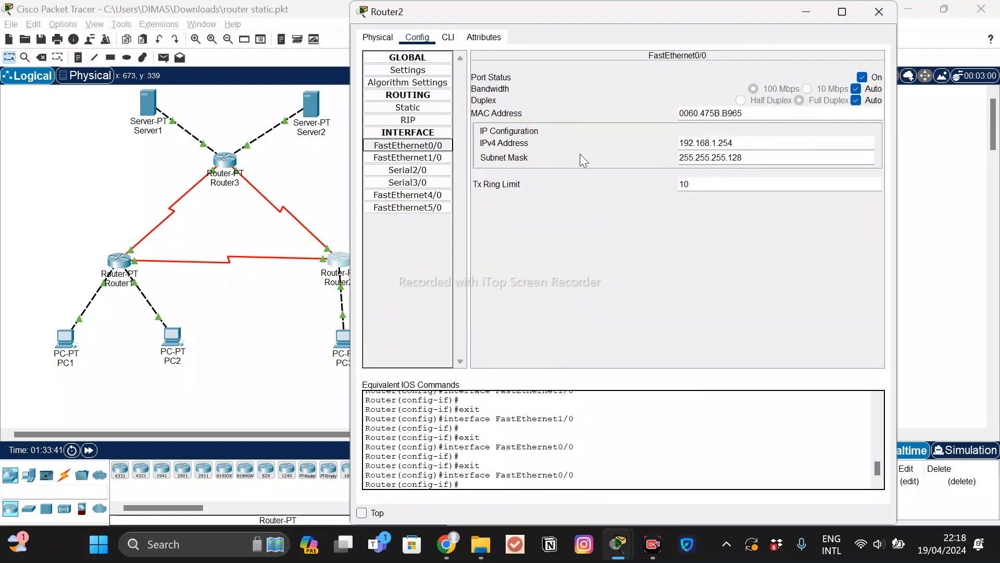
left_click(409, 170)
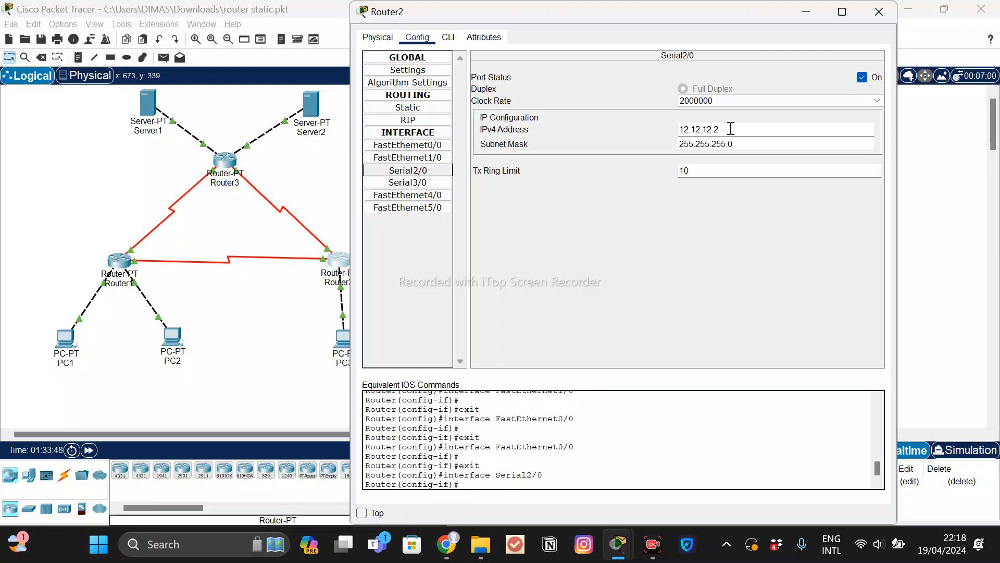
left_click_drag(730, 128, 675, 129)
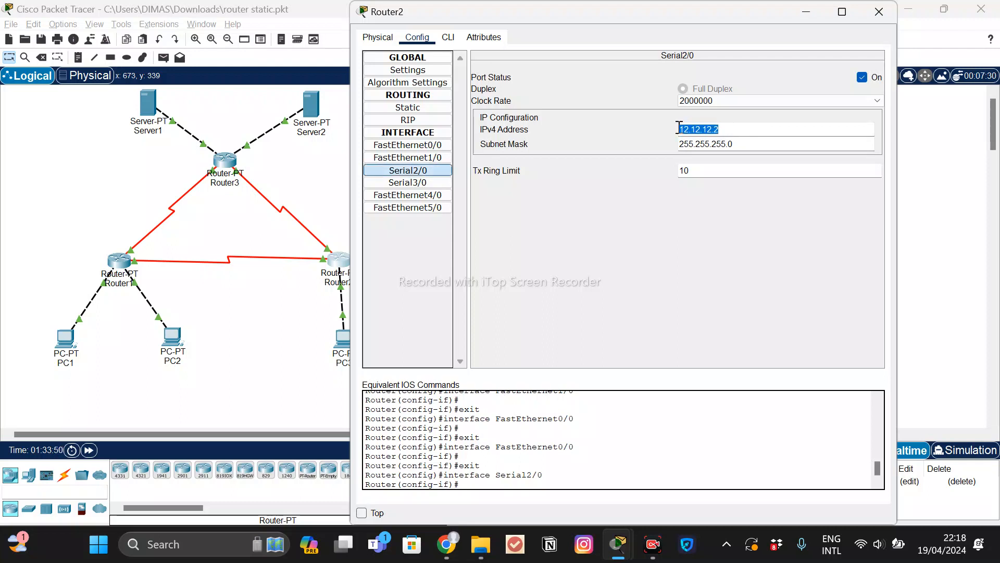
left_click(733, 129)
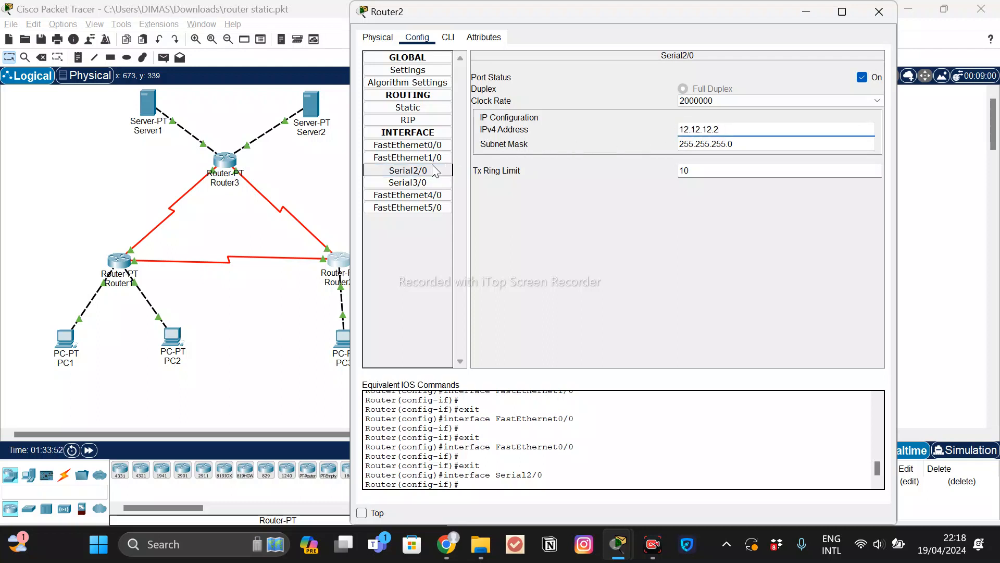
left_click(412, 182)
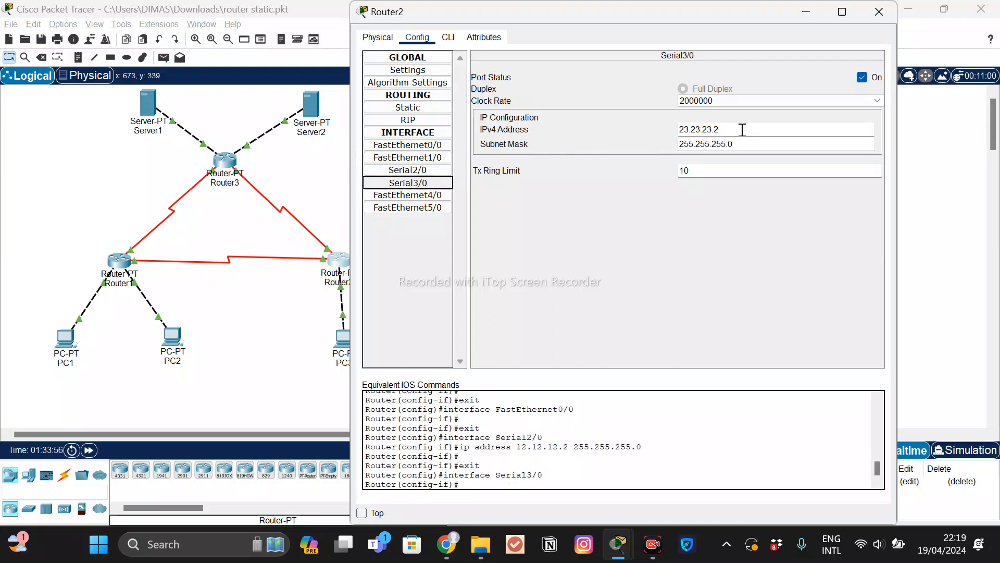
left_click_drag(735, 130, 676, 136)
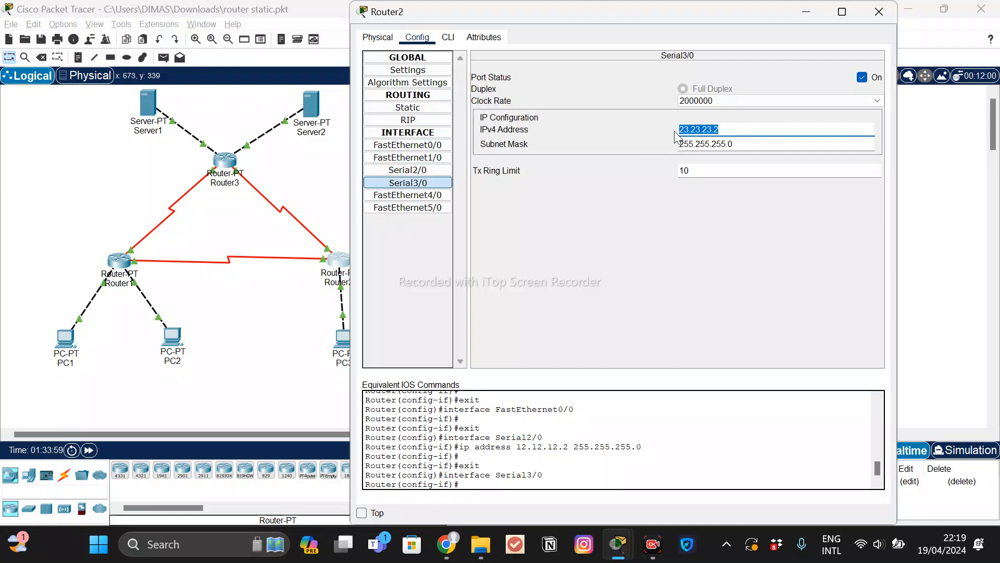
left_click(744, 130)
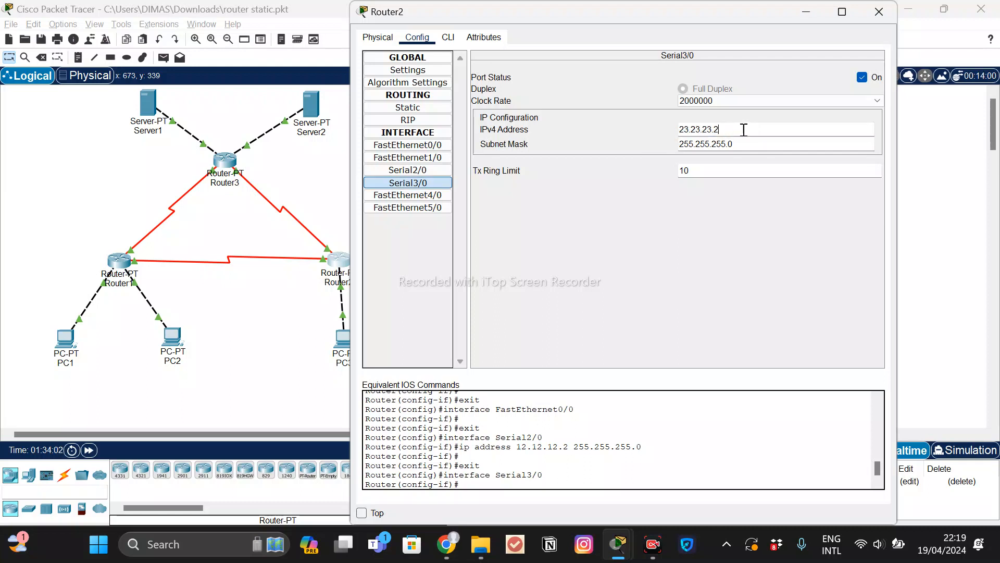
left_click(880, 17)
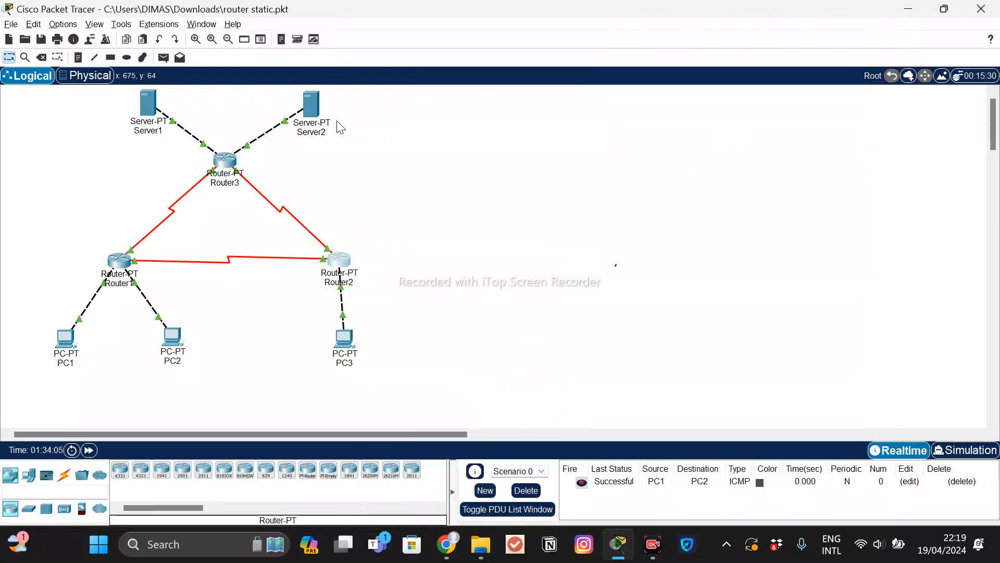
Examine Router3's IP configuration on the FastEthernet0/0, FastEthernet1/0, Serial2/0 and Serial3/0 interfaces.
left_click(227, 165)
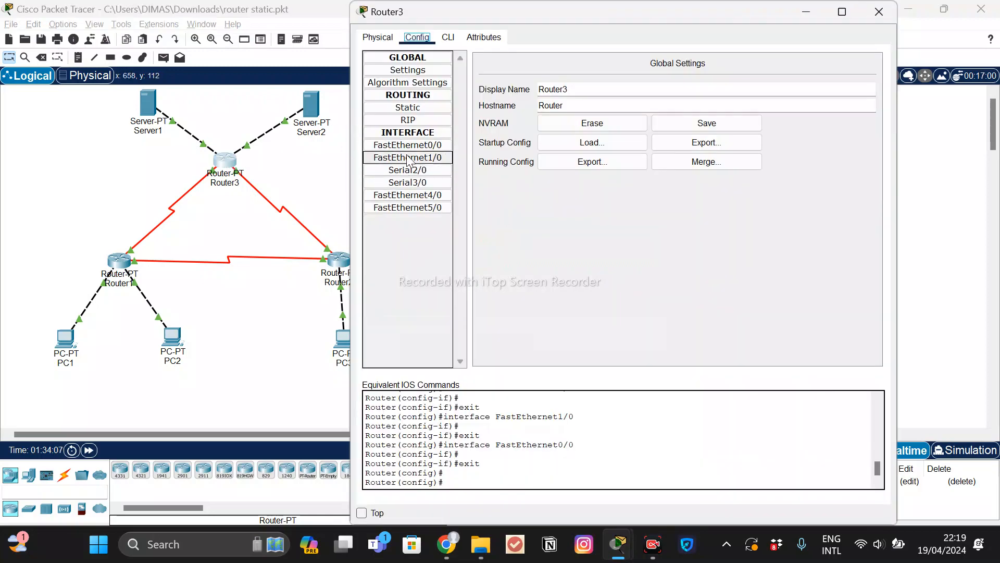
left_click(408, 147)
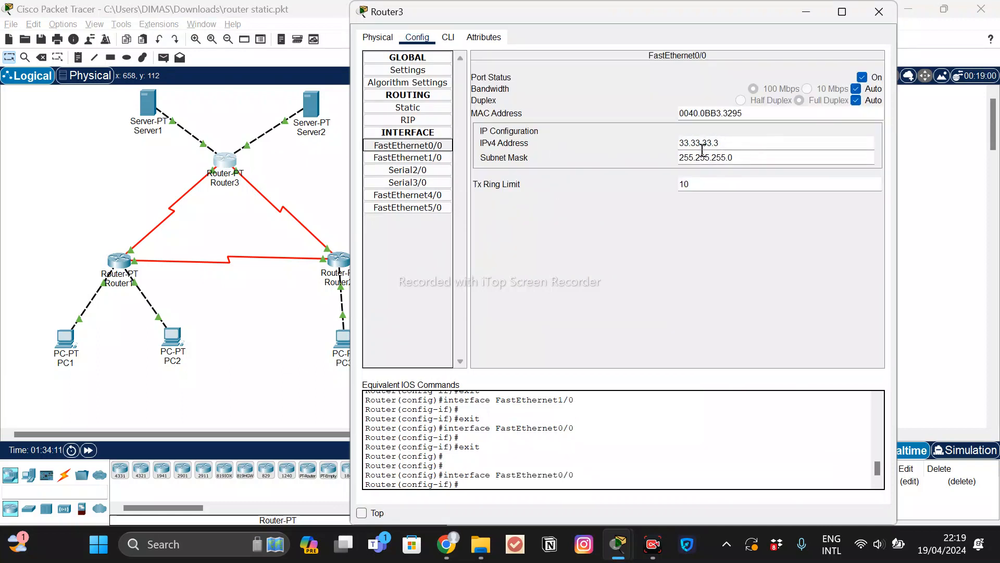
left_click(407, 157)
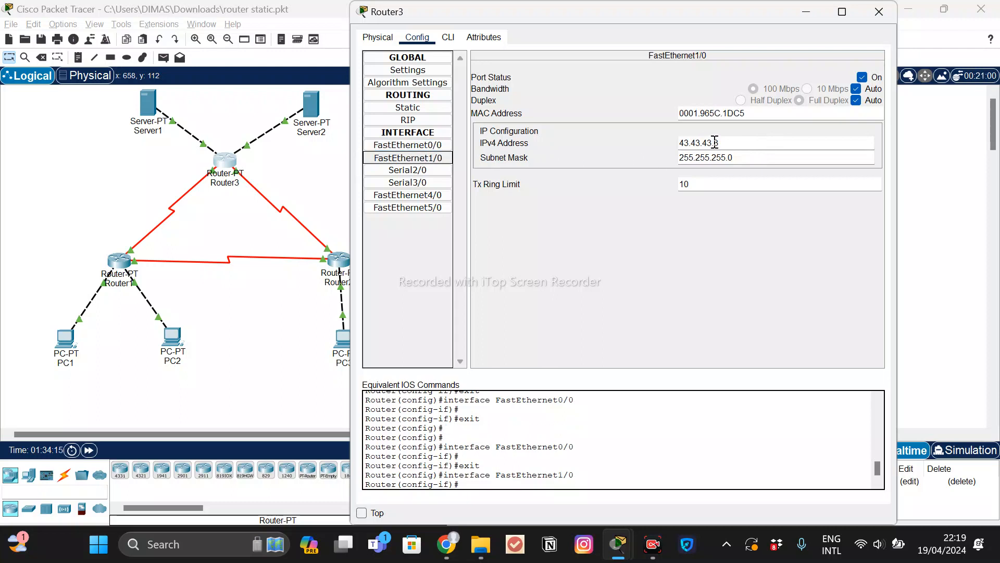
key("Down")
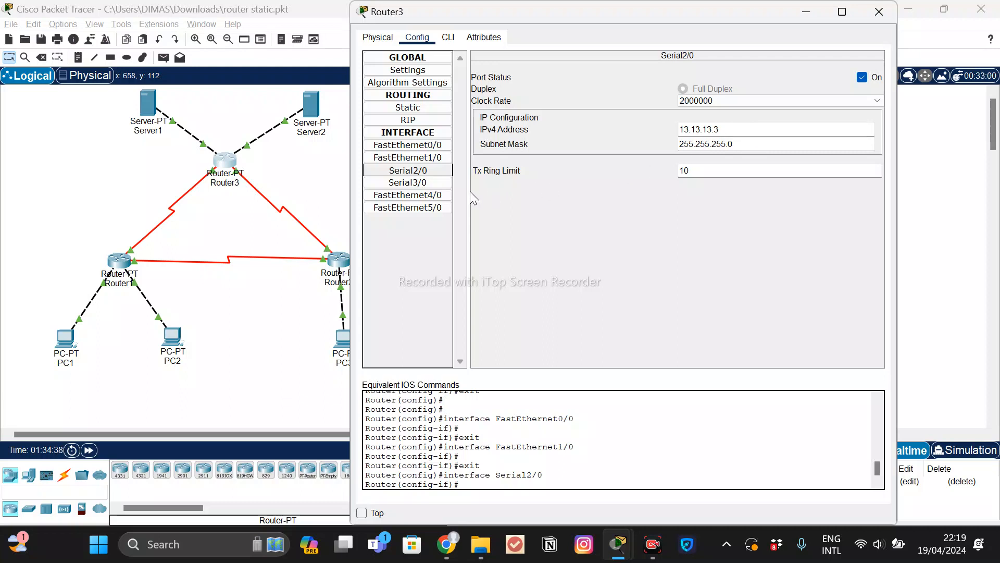
left_click(444, 183)
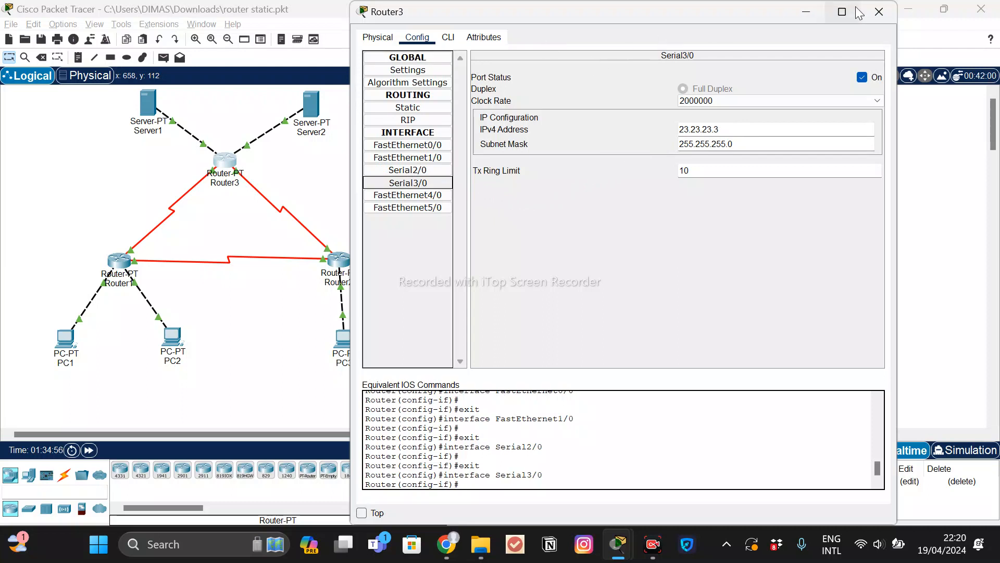
left_click(874, 13)
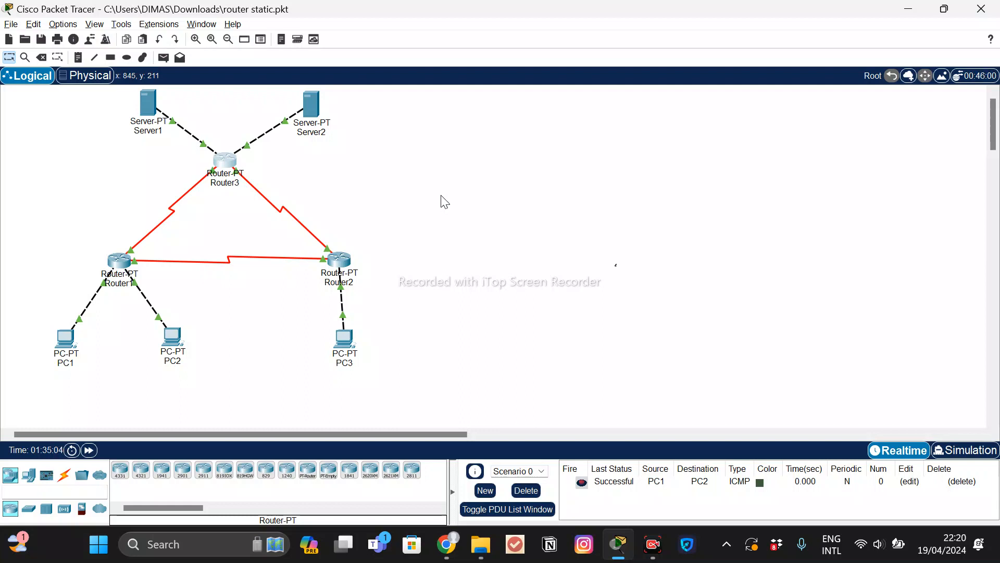
Review each static route entry configured on Router1, including its destination network and next hop.
left_click(119, 272)
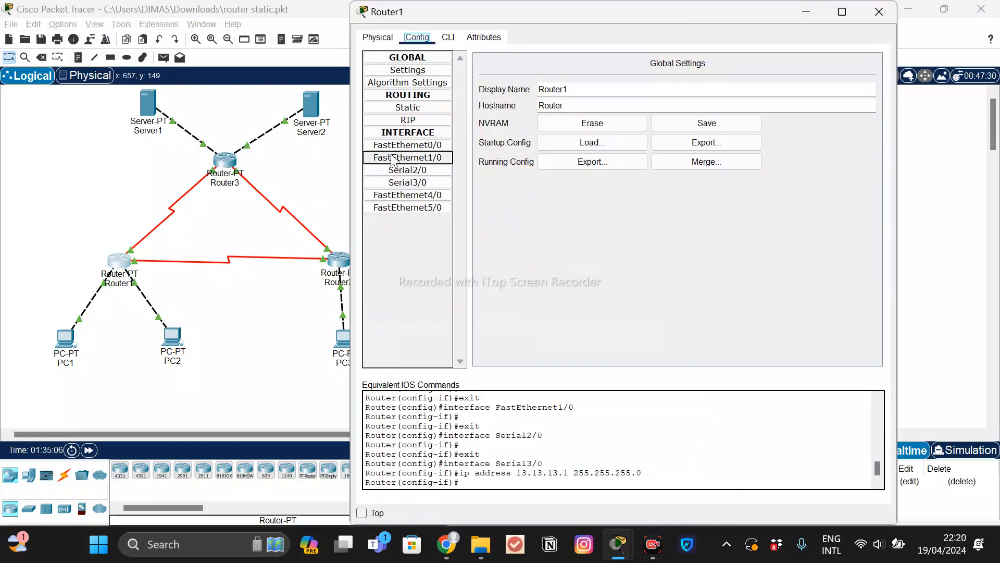
left_click(421, 111)
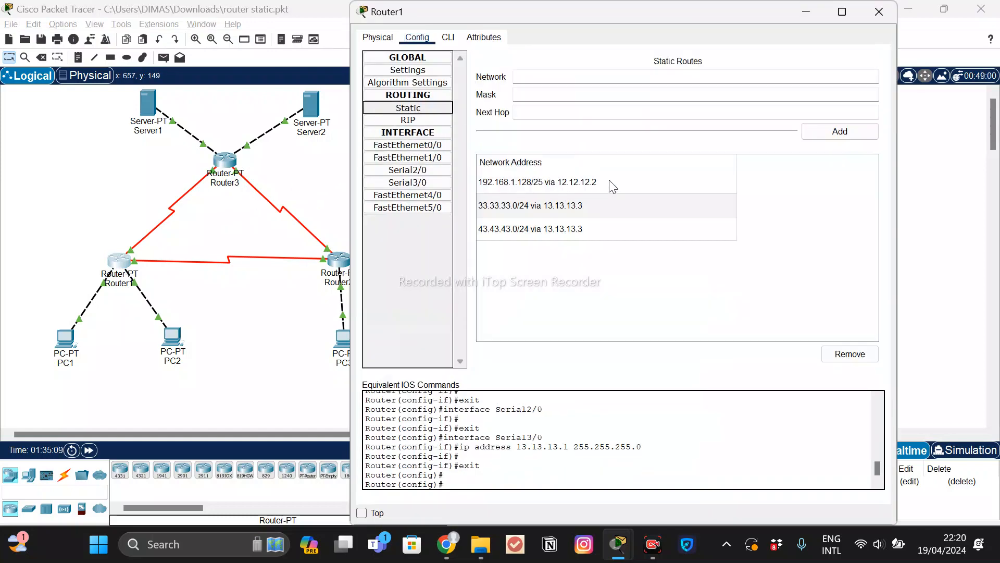
left_click(560, 181)
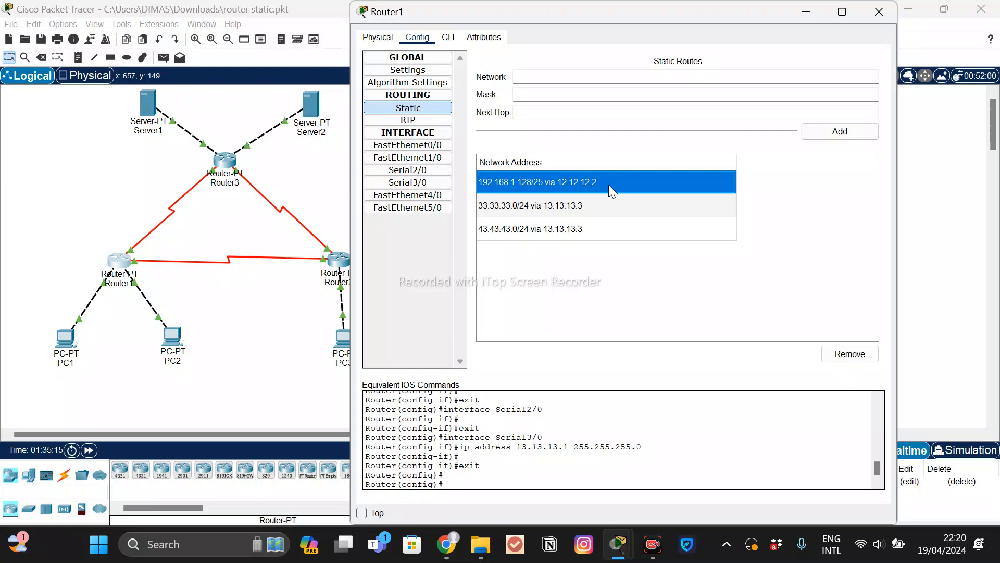
left_click(548, 211)
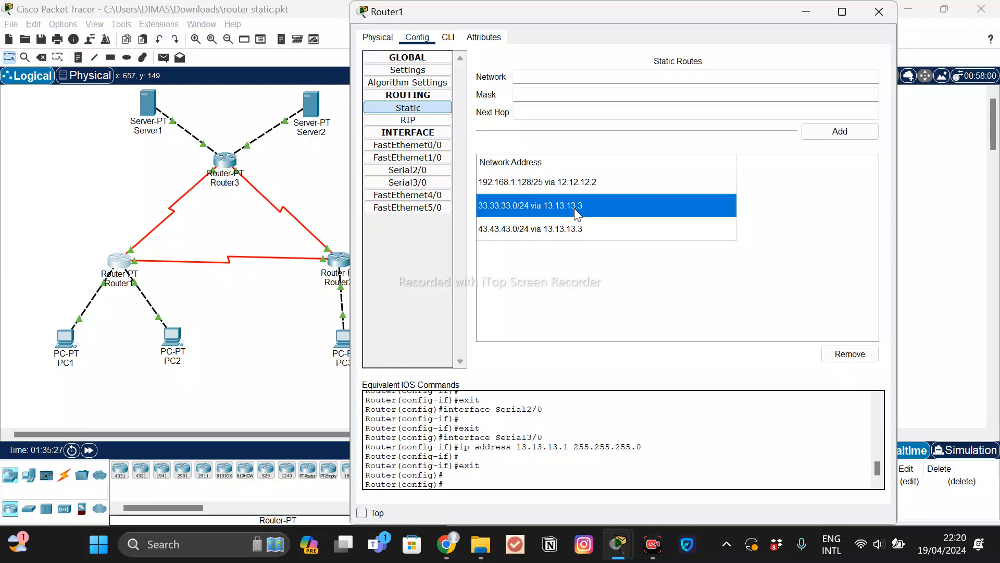
left_click(533, 235)
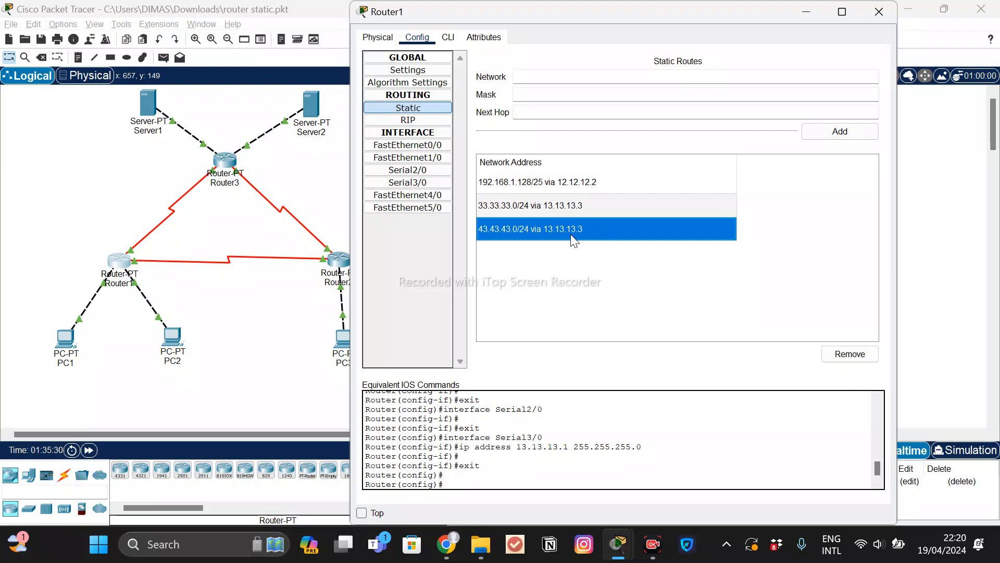
left_click(880, 12)
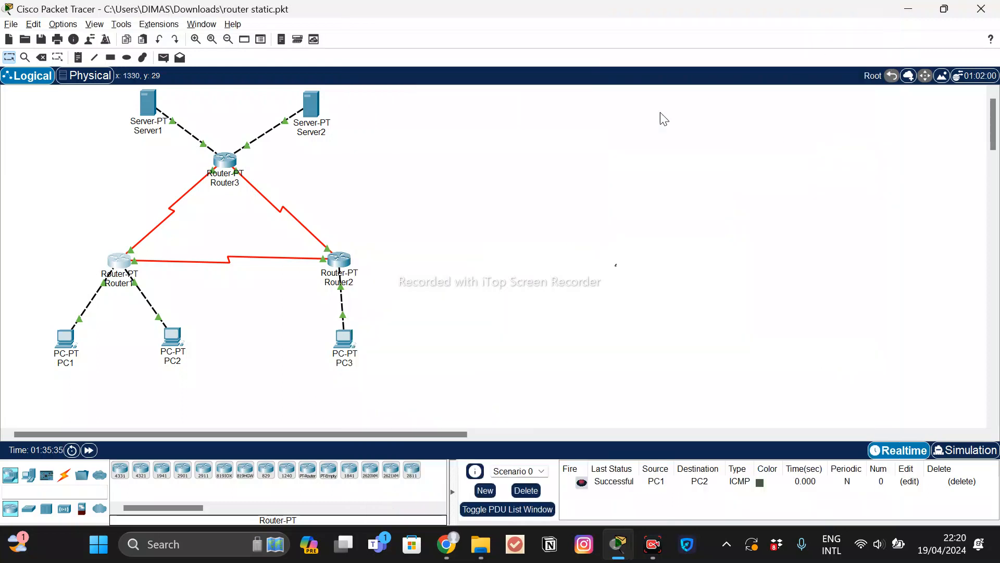
Review each static route entry configured on Router2, including its destination network and next hop.
left_click(348, 262)
left_click(414, 111)
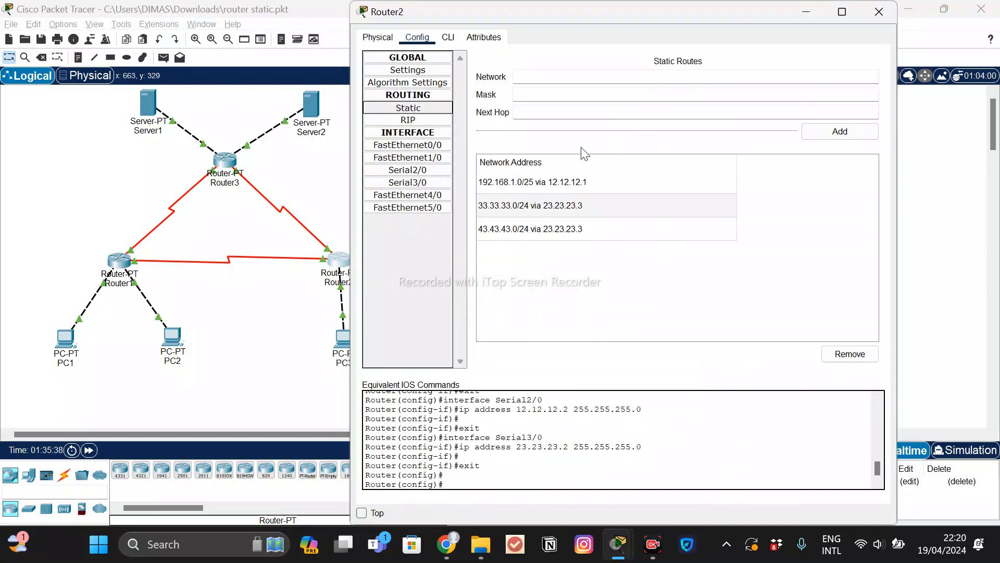
left_click(508, 183)
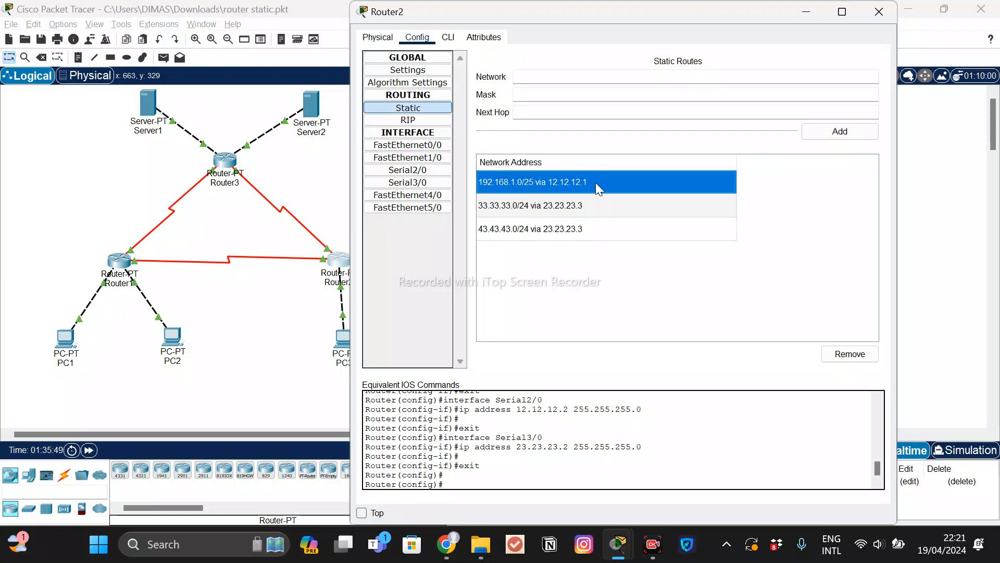
left_click(549, 206)
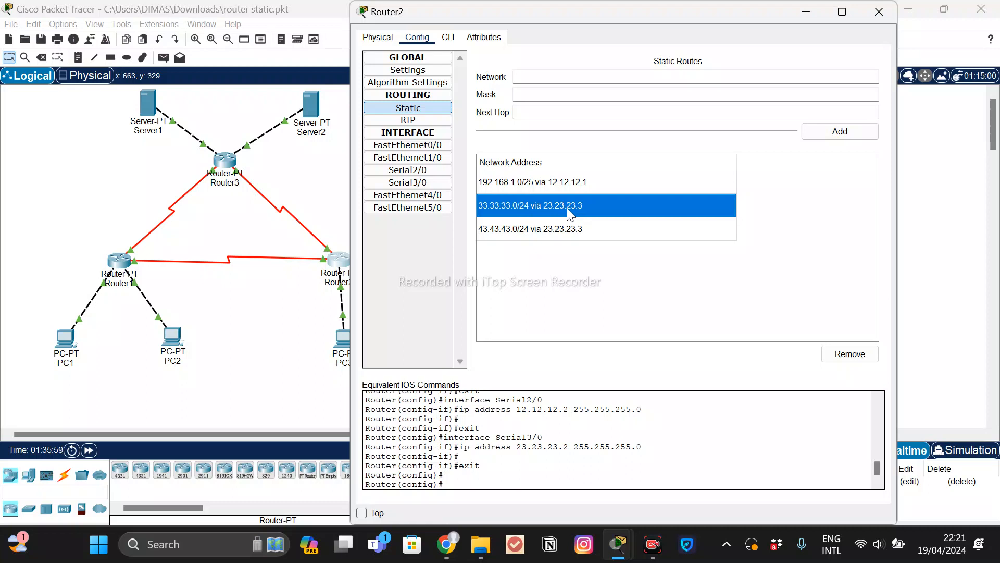
left_click(534, 232)
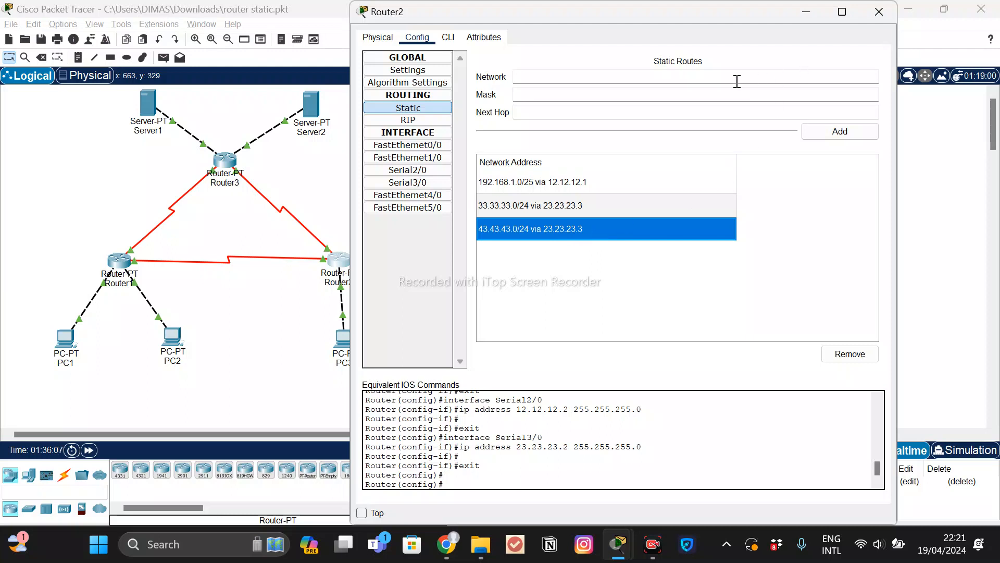
left_click(870, 13)
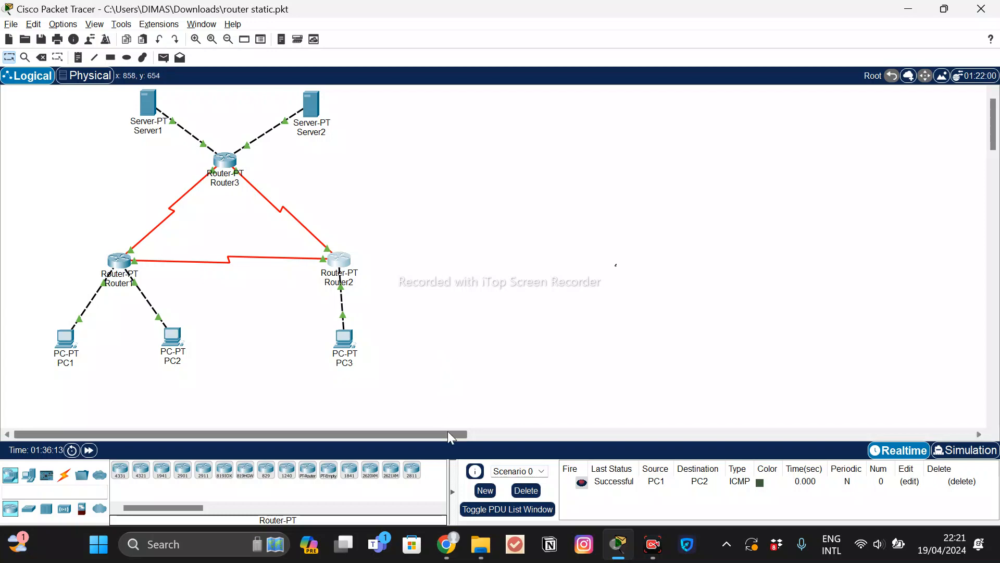
Read the simple PDU scenarios in the static routing lab page in Chrome, and return to Cisco Packet Tracer.
left_click(453, 553)
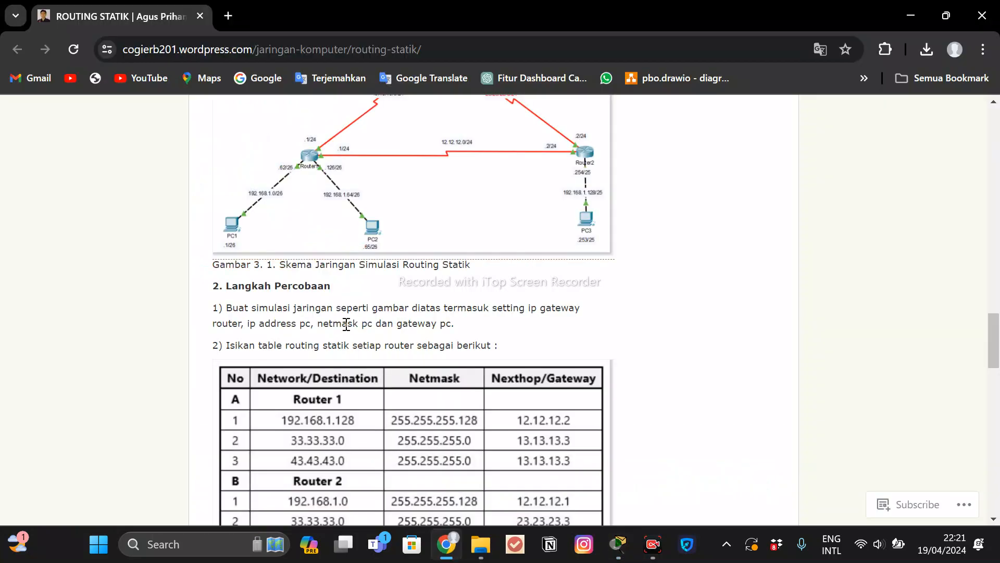
scroll(346, 323, "down", 10)
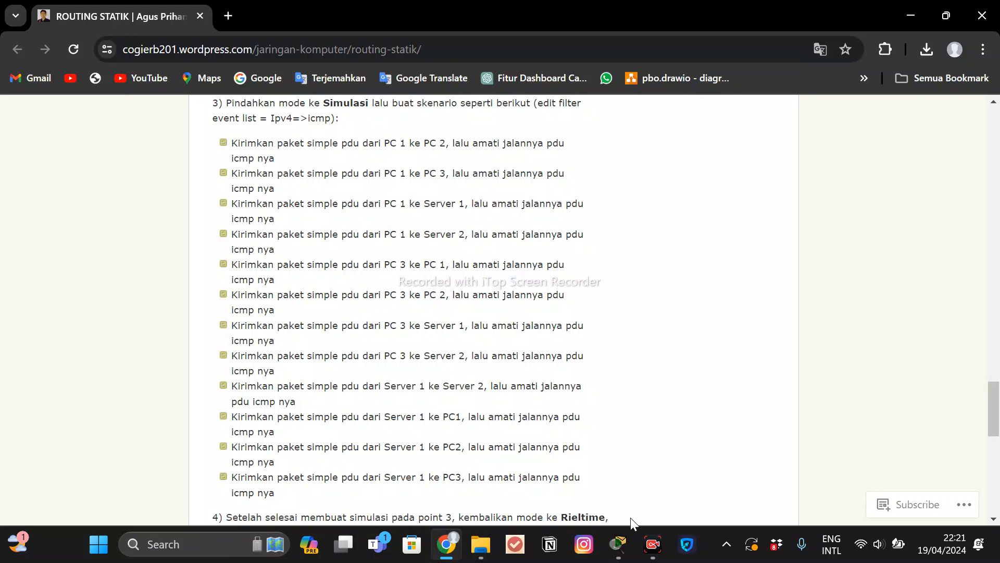
left_click(618, 544)
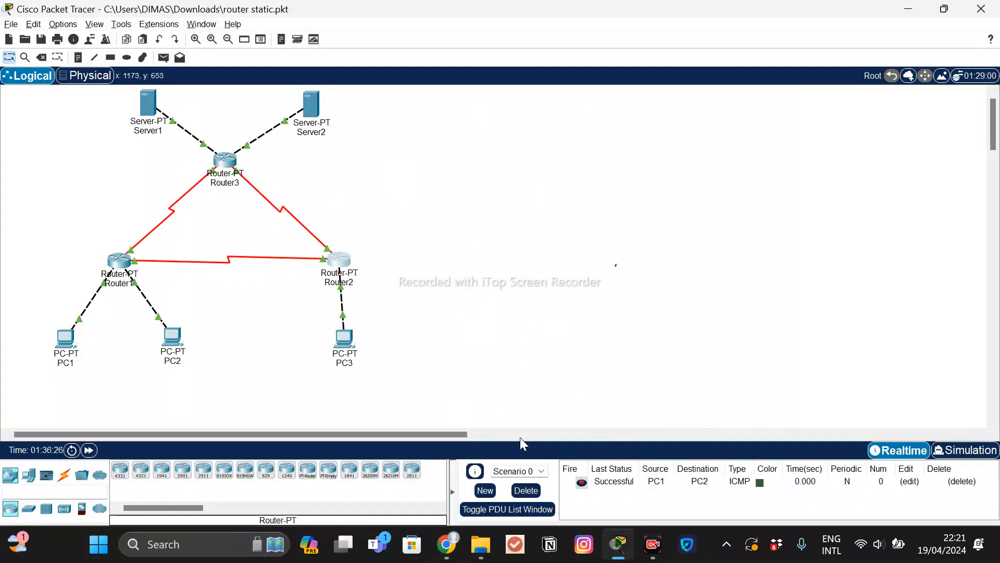
Switch to Simulation mode and step Scenario 0's ICMP packet from PC1 to PC2 and back.
left_click(978, 452)
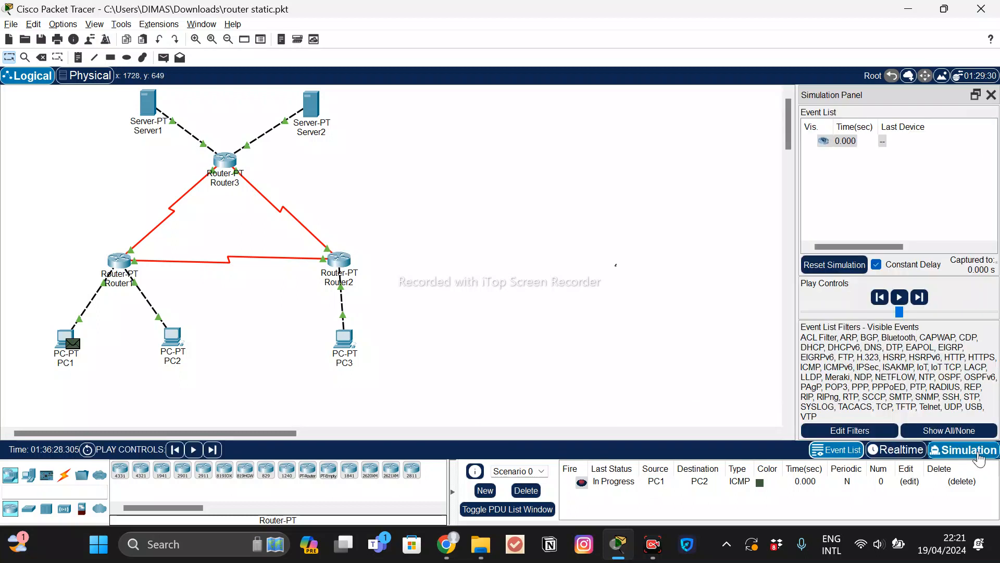
left_click(920, 298)
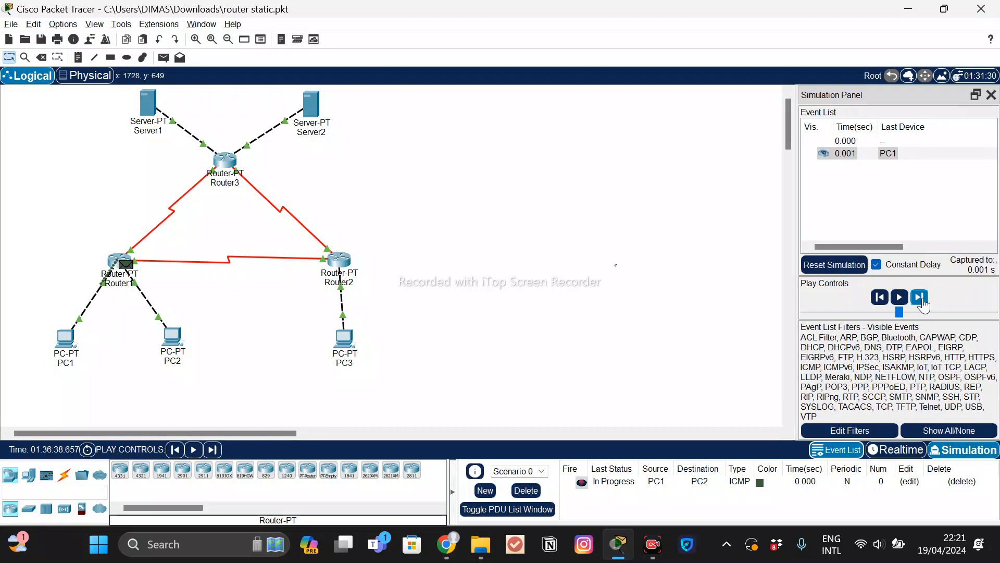
left_click(921, 298)
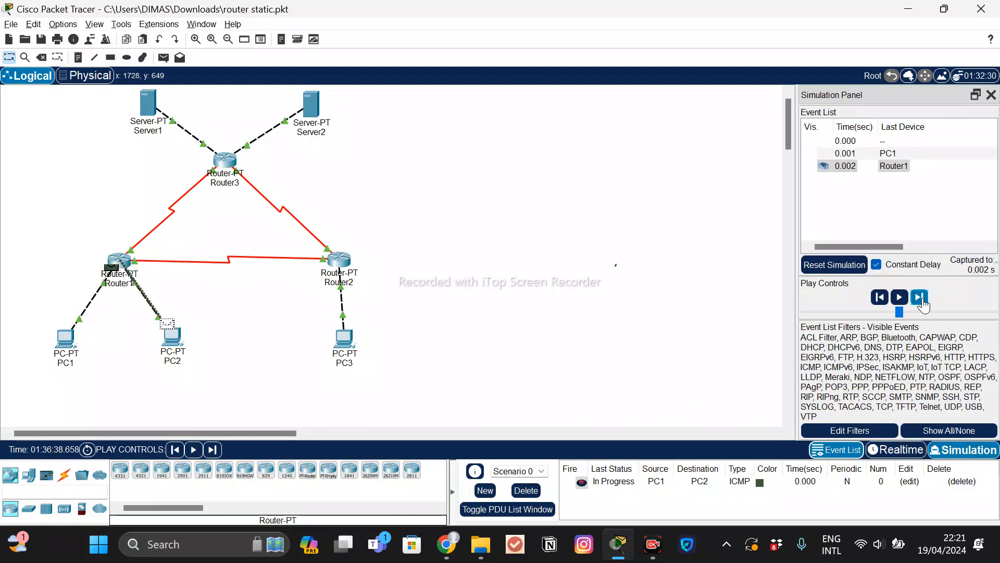
left_click(920, 298)
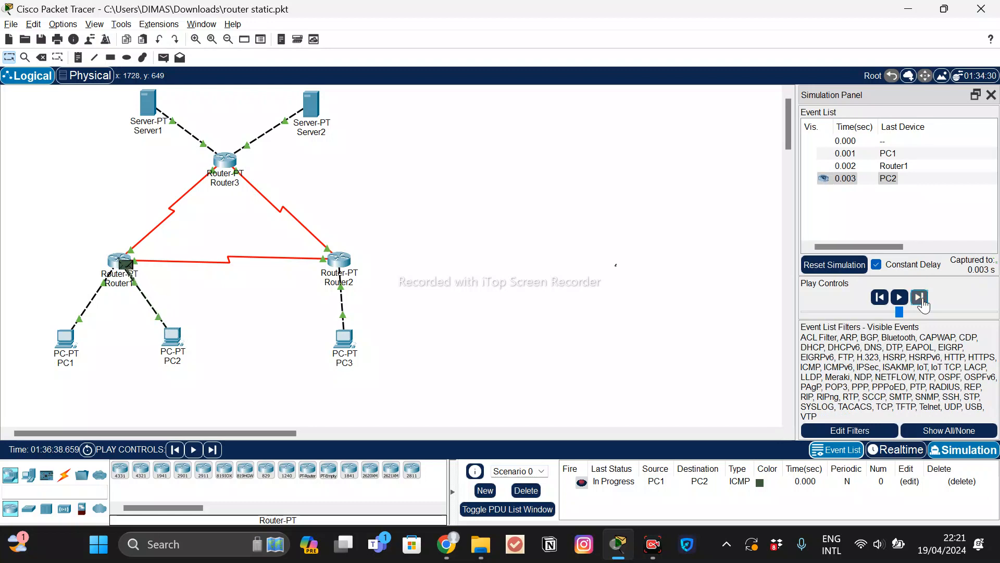
left_click(920, 298)
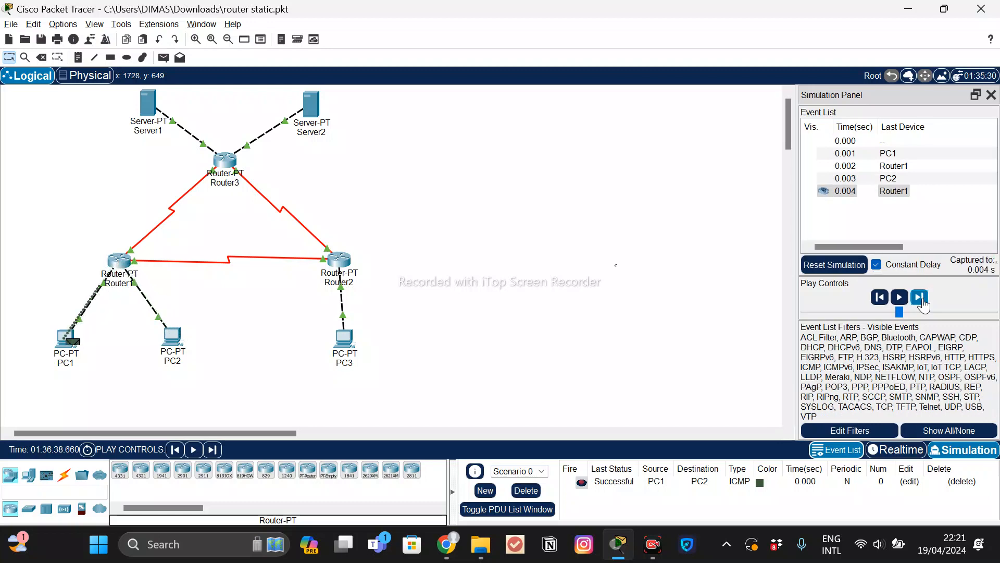
Select Scenario 1 and step its ICMP packet from PC1 to PC3 and back through the simulation.
left_click(542, 472)
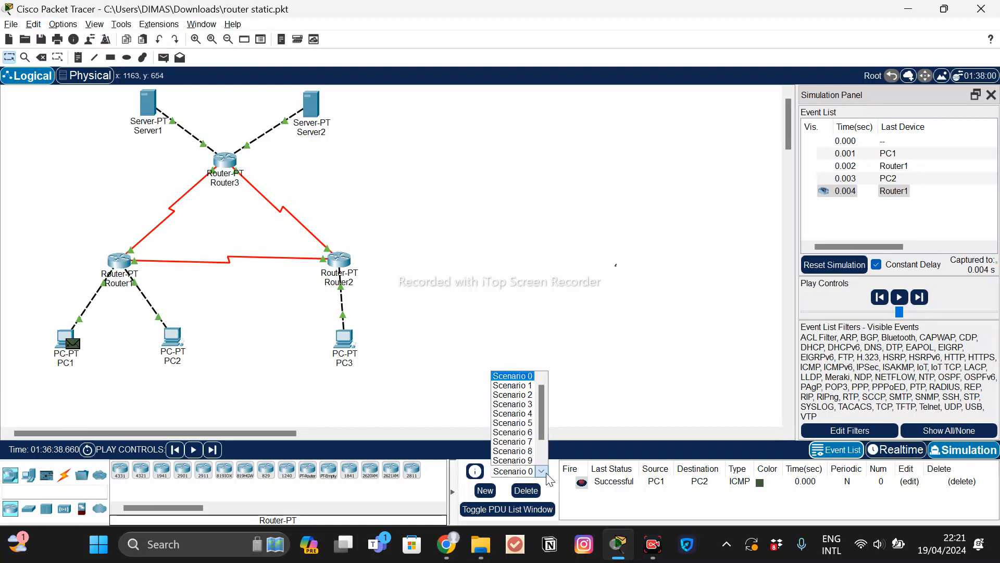
left_click(519, 386)
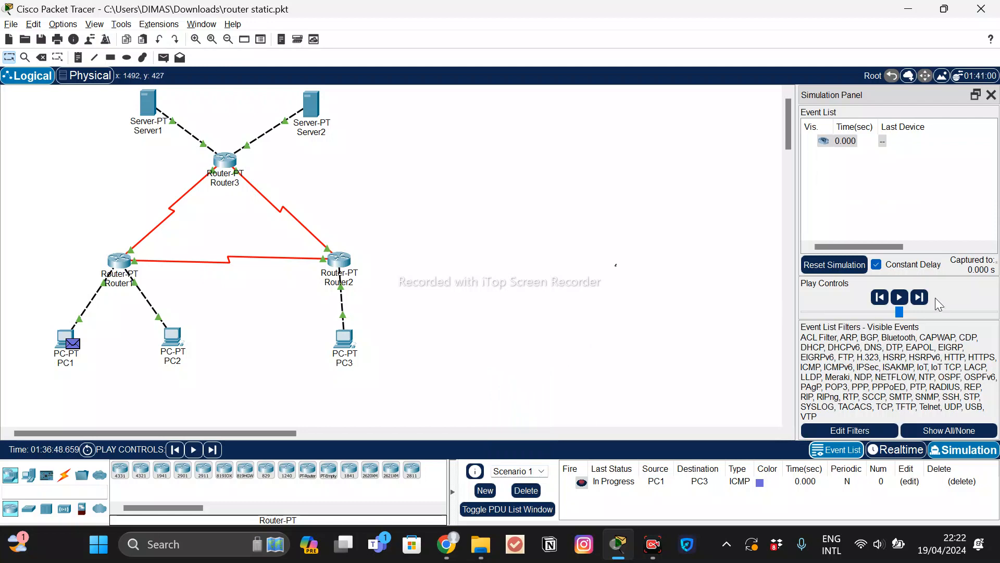
left_click(921, 298)
left_click(920, 298)
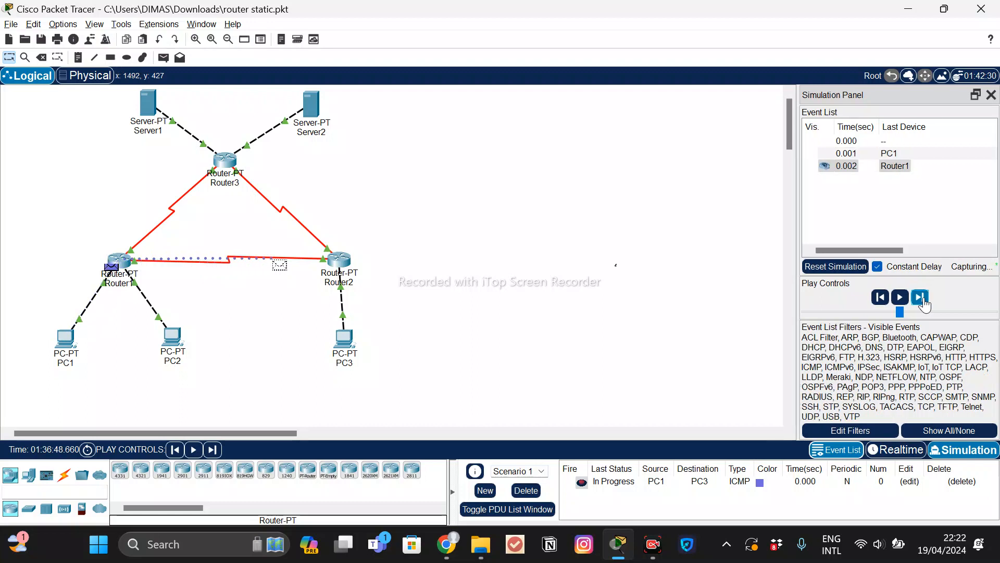
left_click(921, 298)
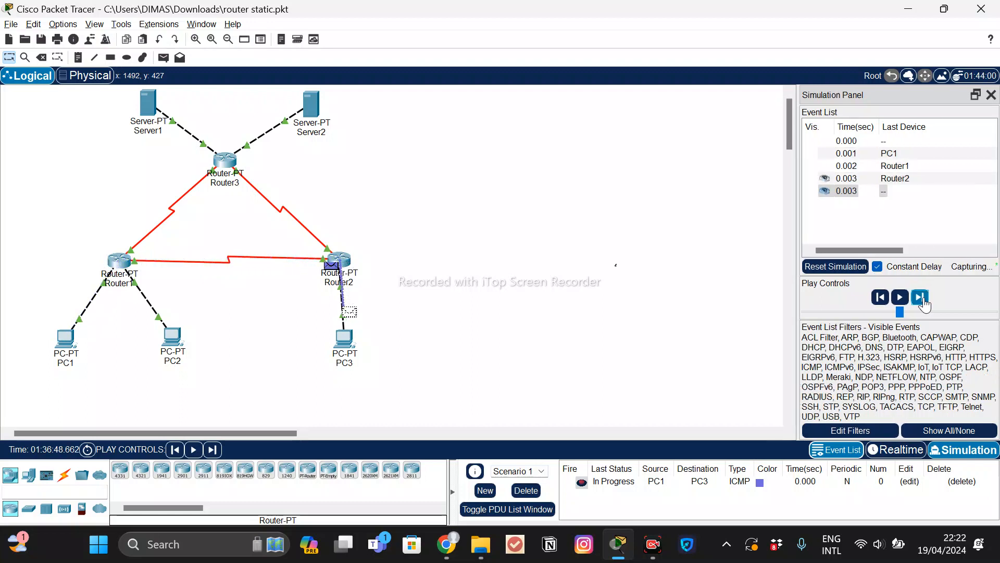
left_click(921, 299)
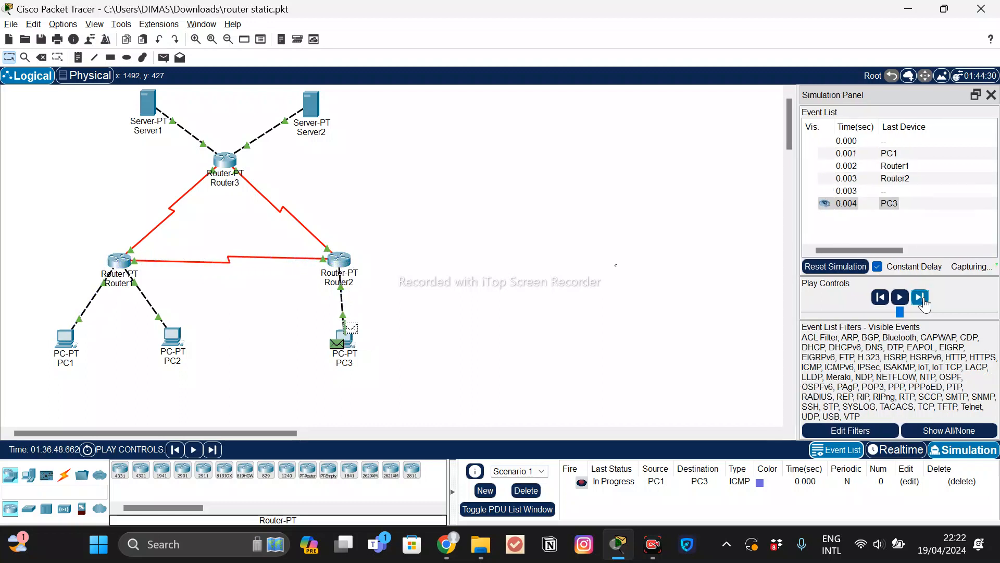
left_click(921, 298)
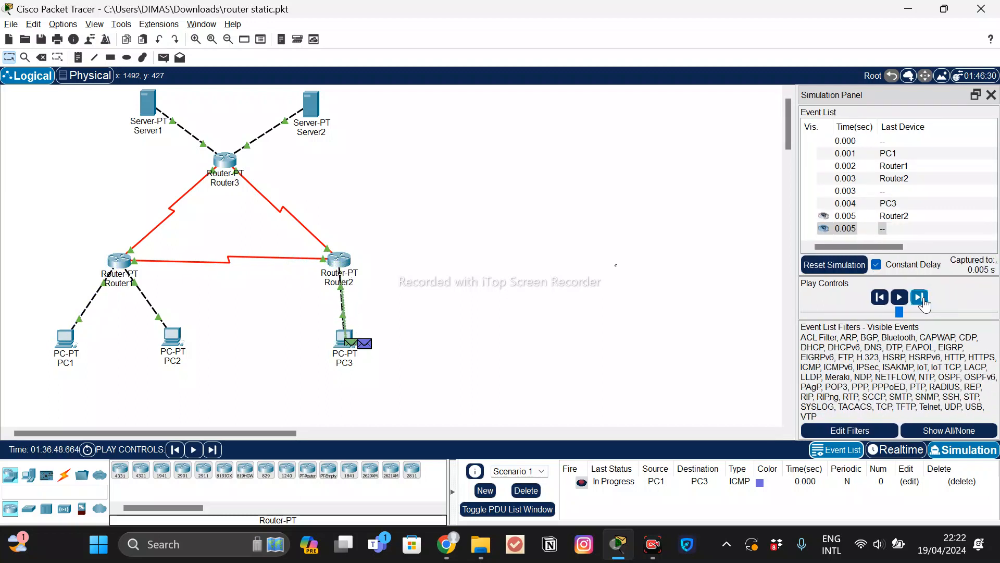
left_click(921, 299)
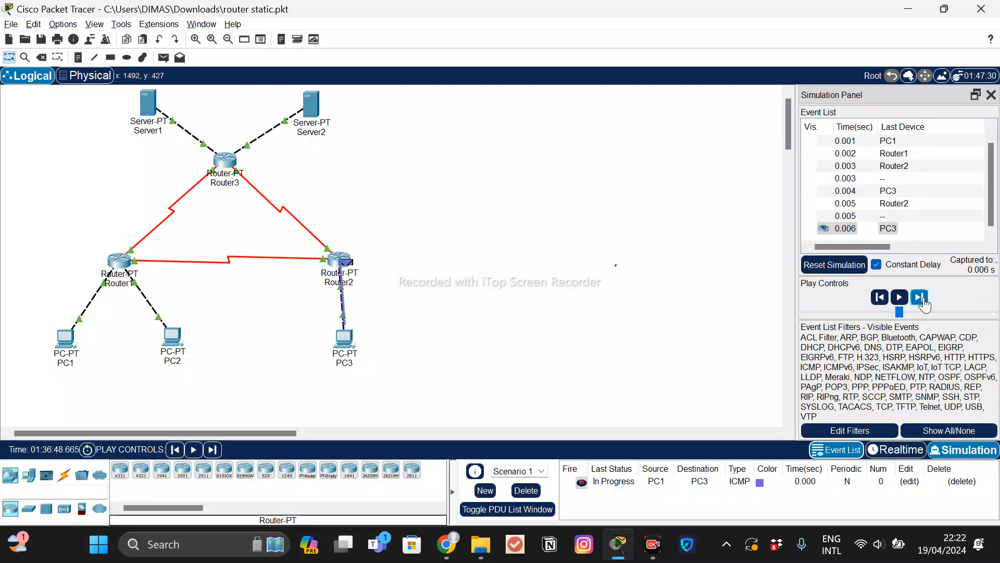
left_click(921, 298)
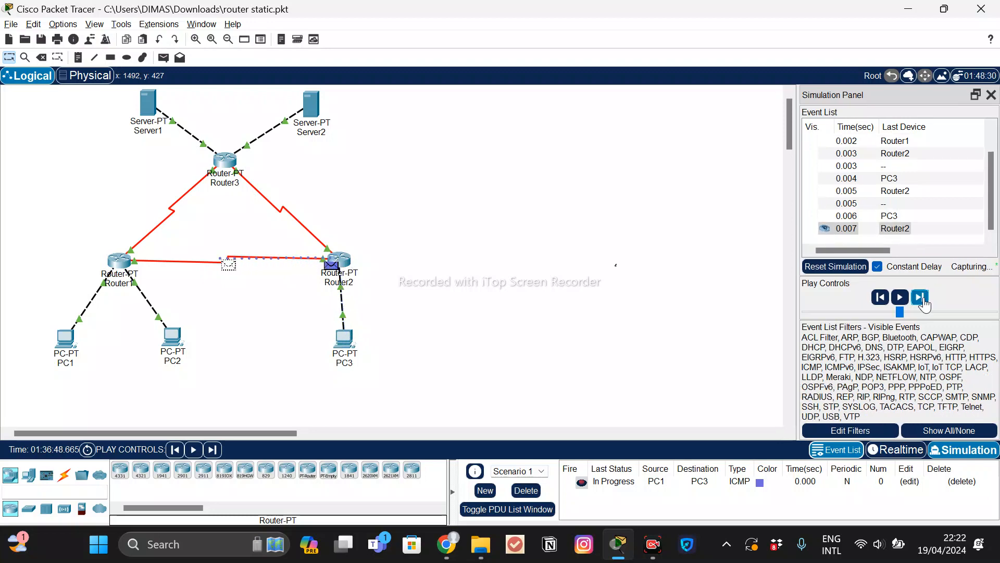
left_click(921, 298)
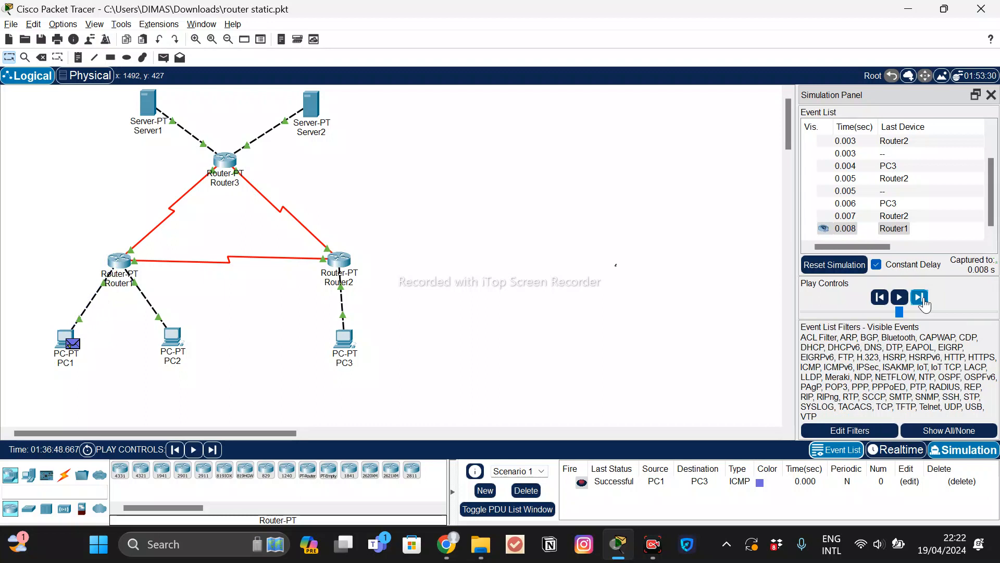
left_click(923, 300)
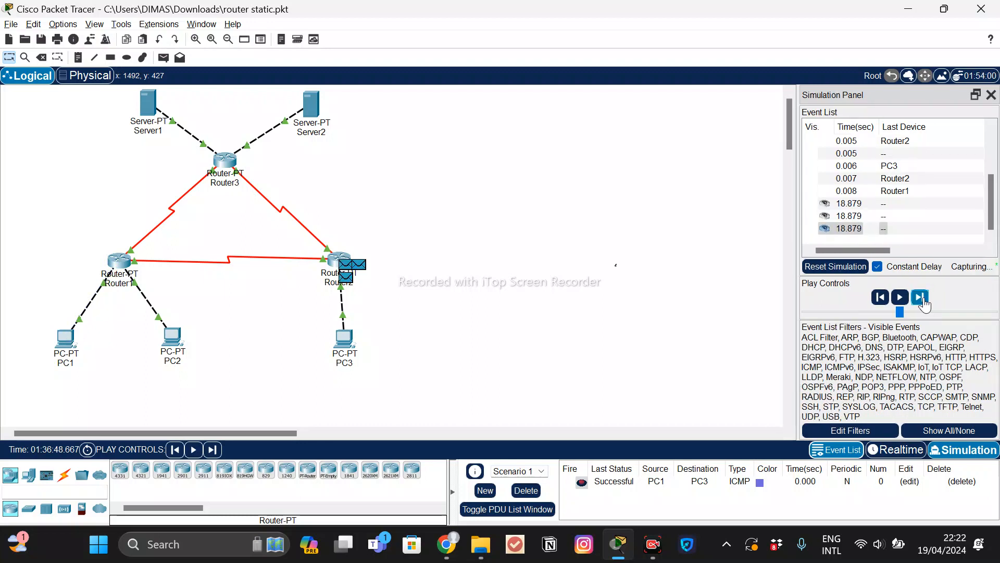
Switch to Realtime mode and back to Simulation mode, and select Scenario 2.
left_click(897, 449)
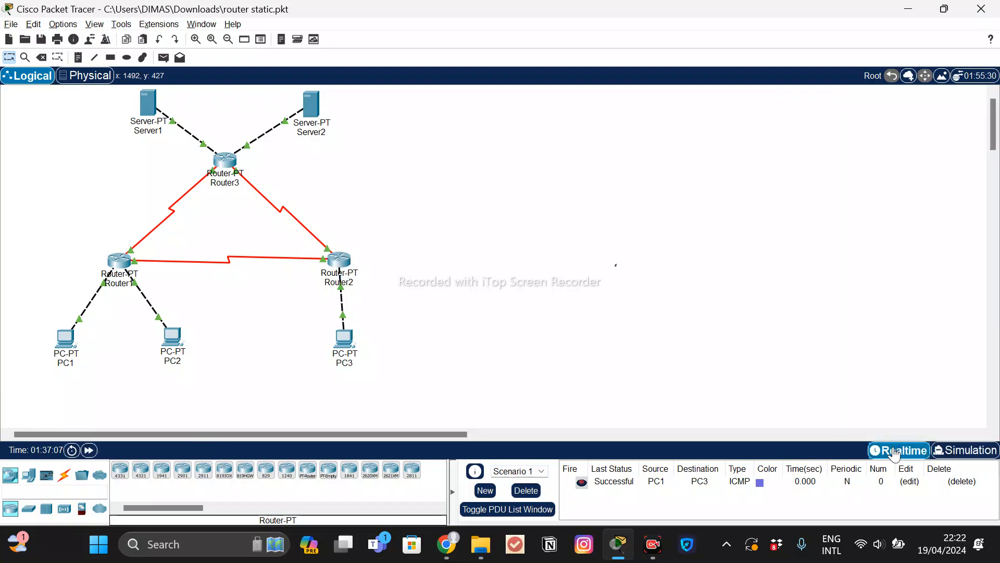
left_click(968, 447)
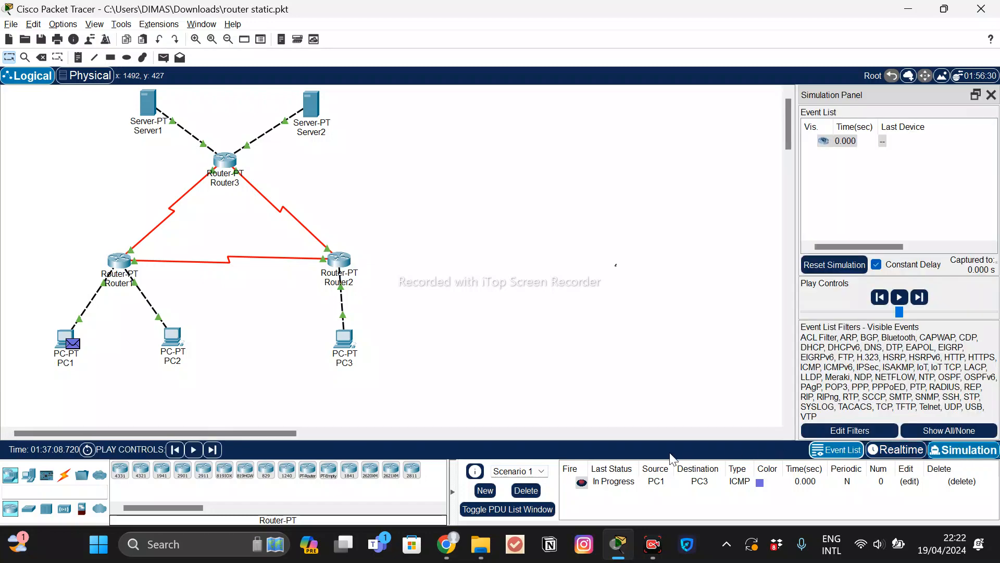
left_click(542, 471)
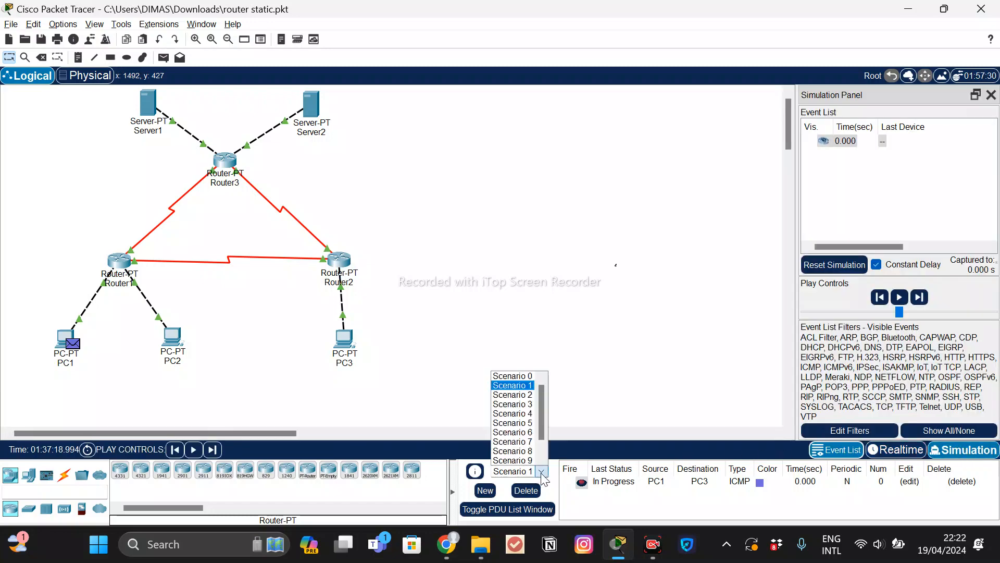
left_click(522, 396)
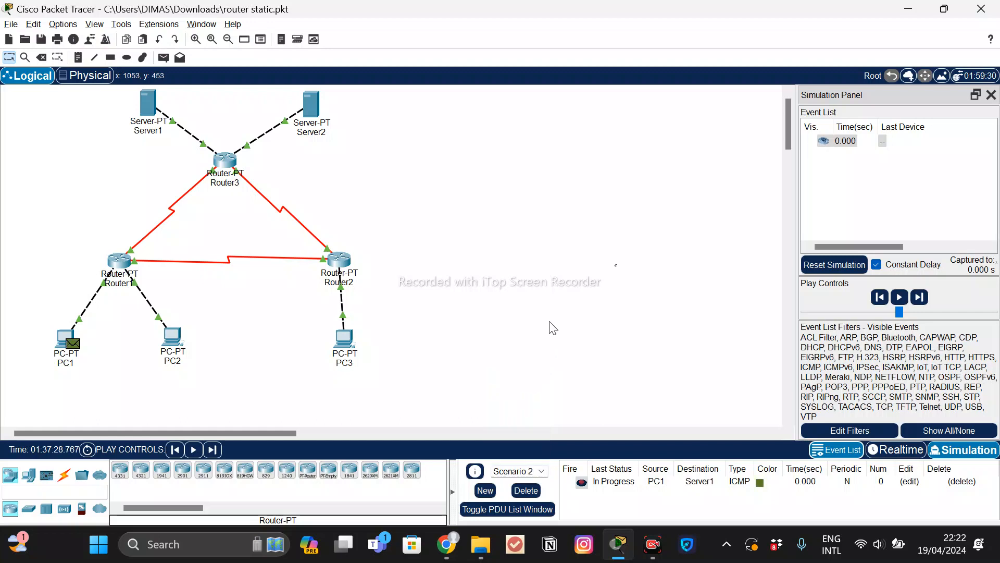
Step Scenario 2's ICMP packet from PC1 through Router1 and Router3 to Server1 and back.
left_click(918, 304)
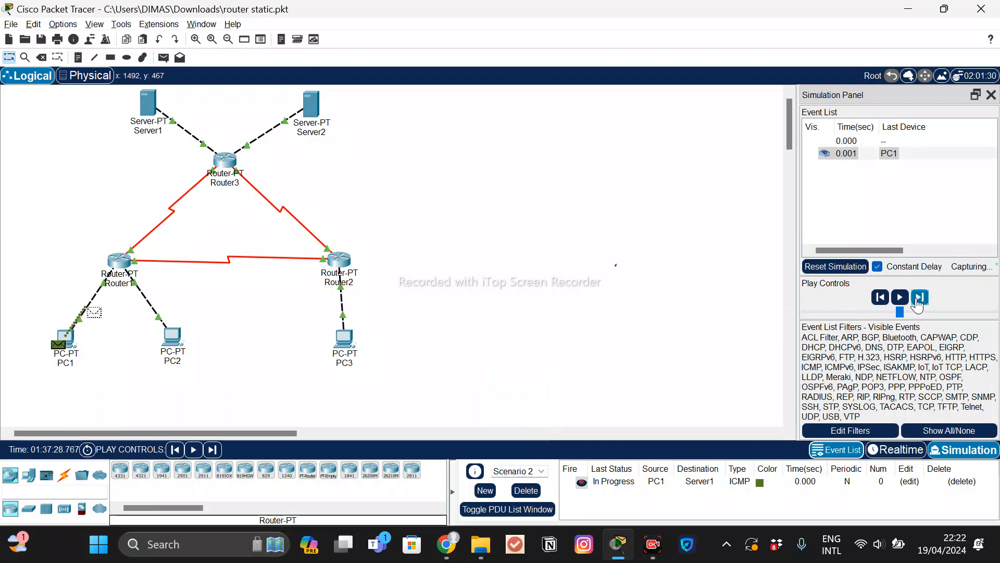
left_click(918, 305)
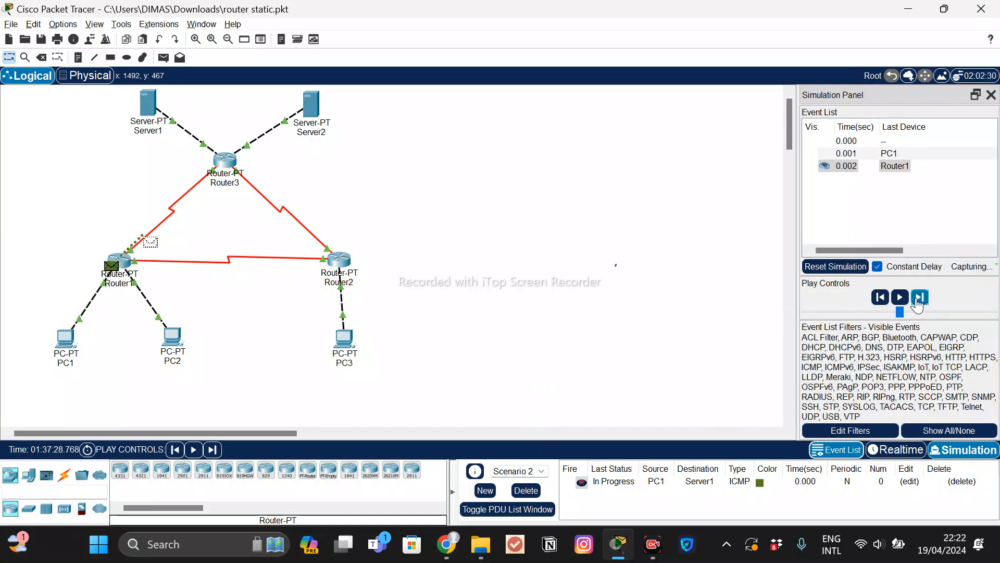
left_click(917, 304)
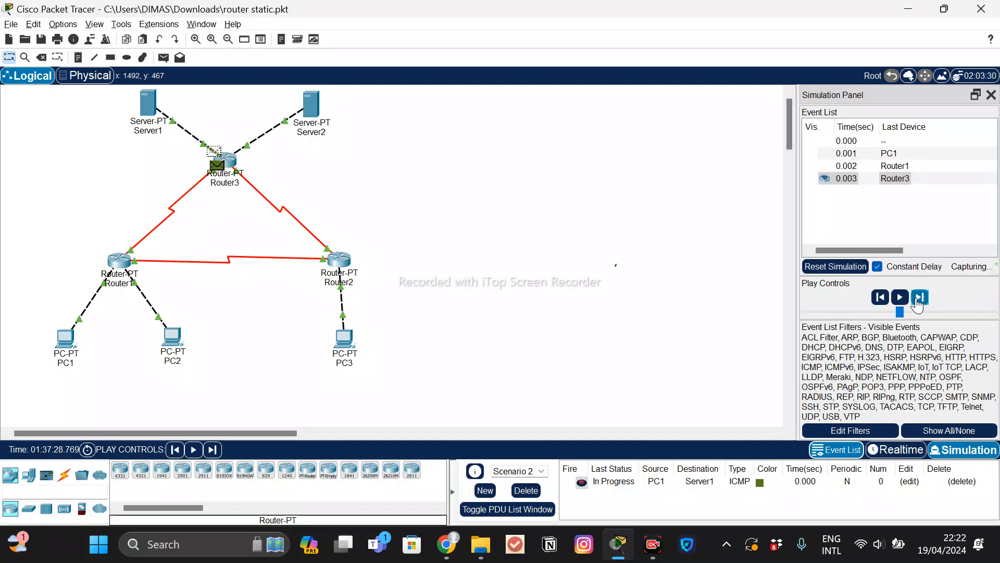
left_click(918, 304)
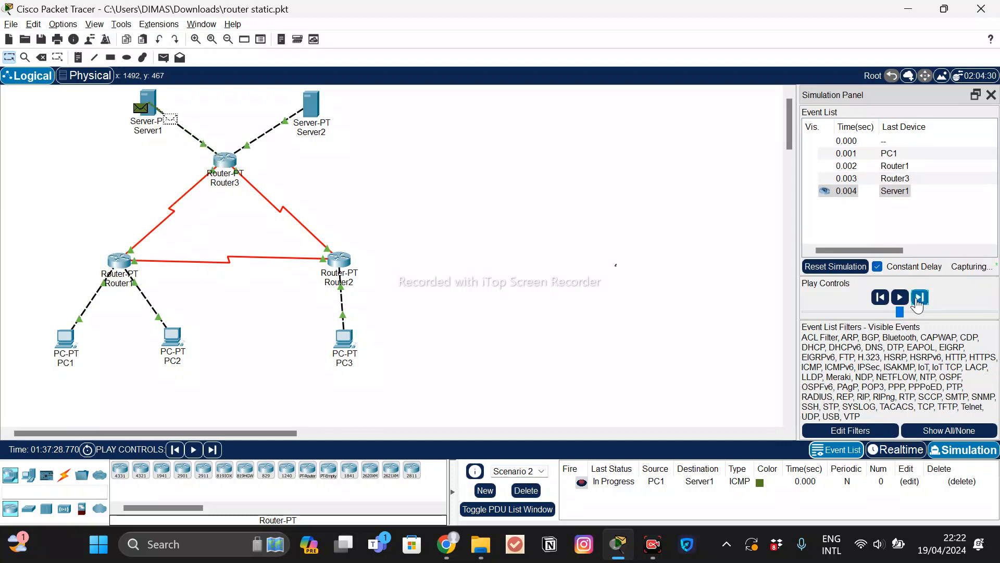
left_click(918, 304)
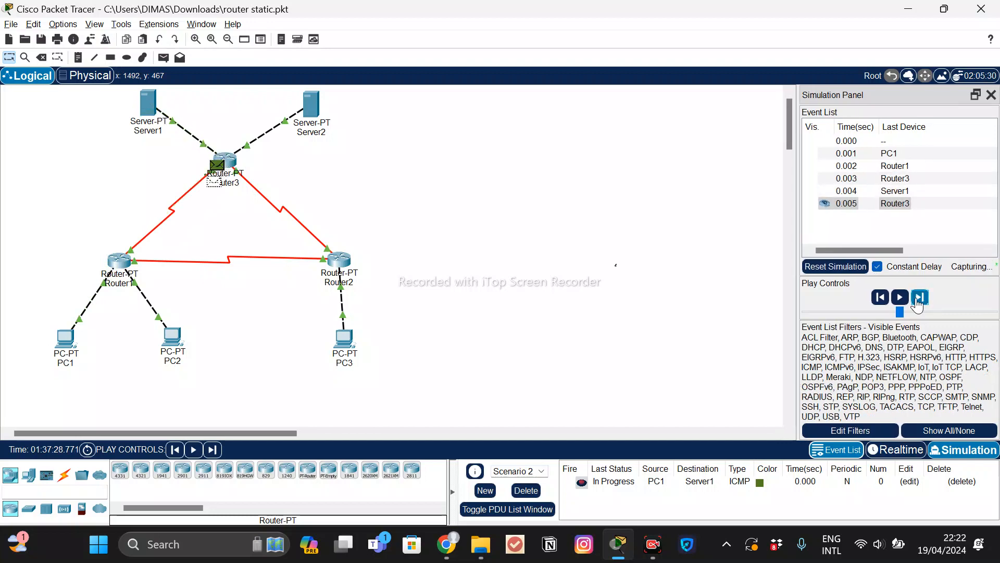
left_click(918, 304)
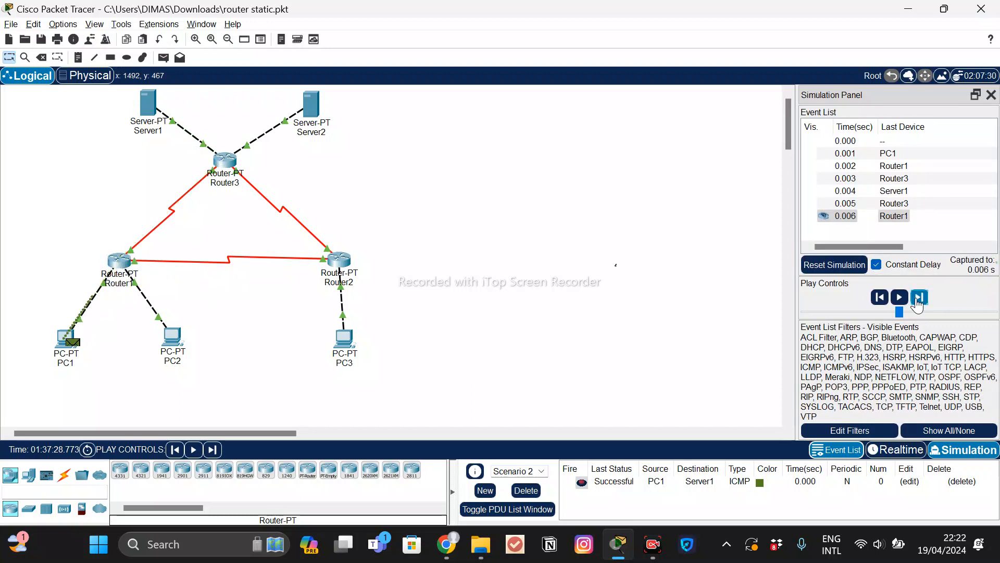
left_click(918, 304)
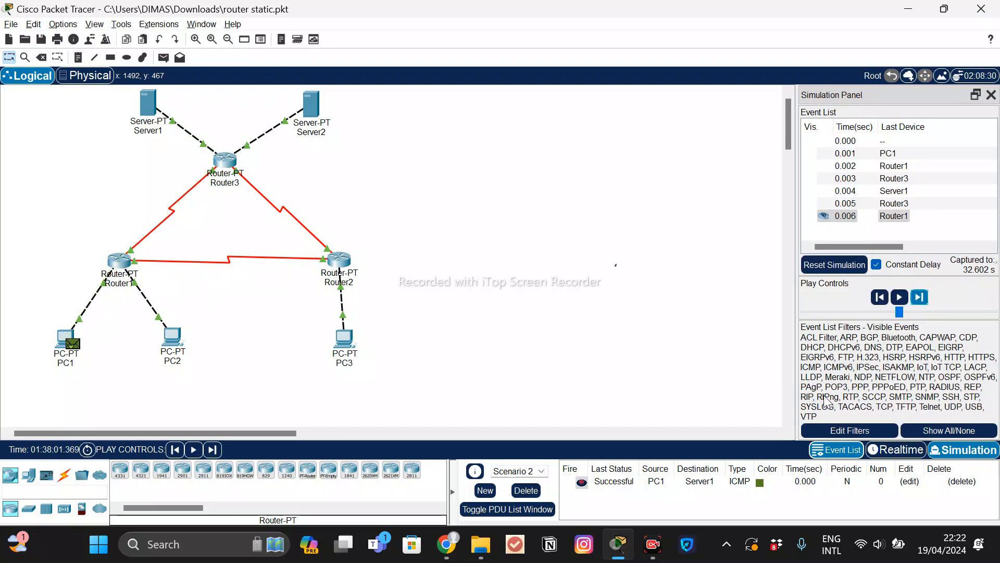
Select Scenario 3 and step its ICMP packet from PC1 to Server2 and back through the simulation.
left_click(541, 471)
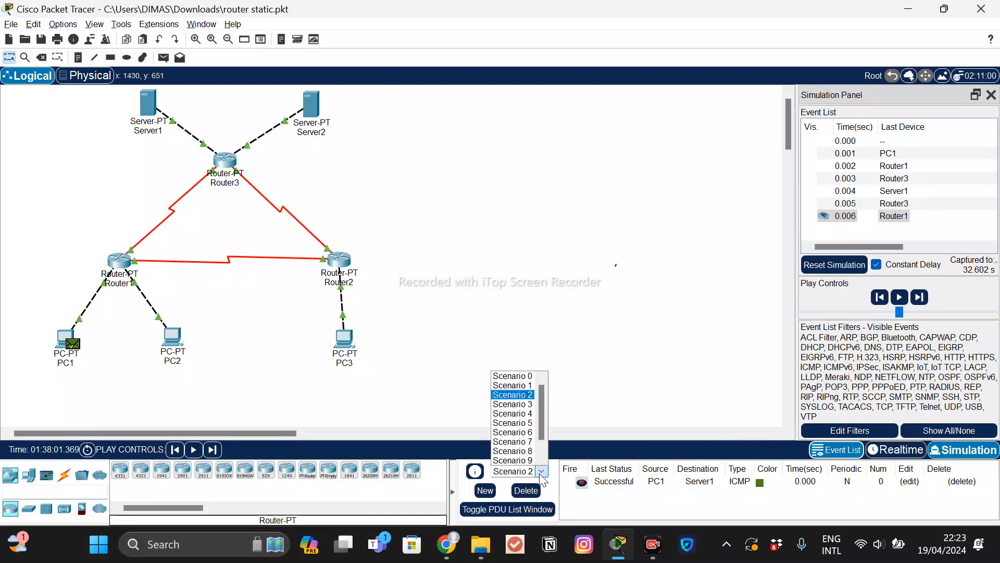
left_click(523, 404)
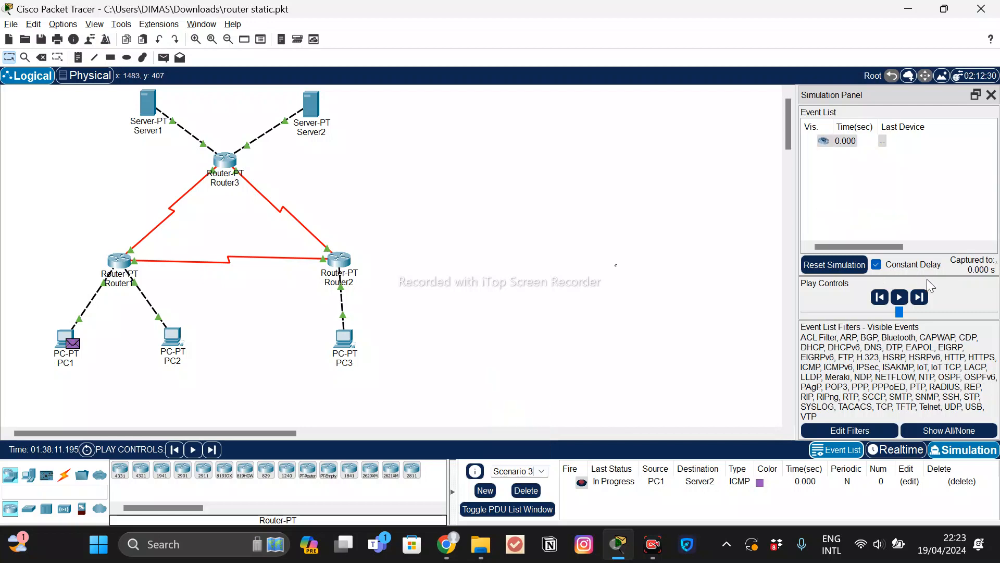
left_click(919, 297)
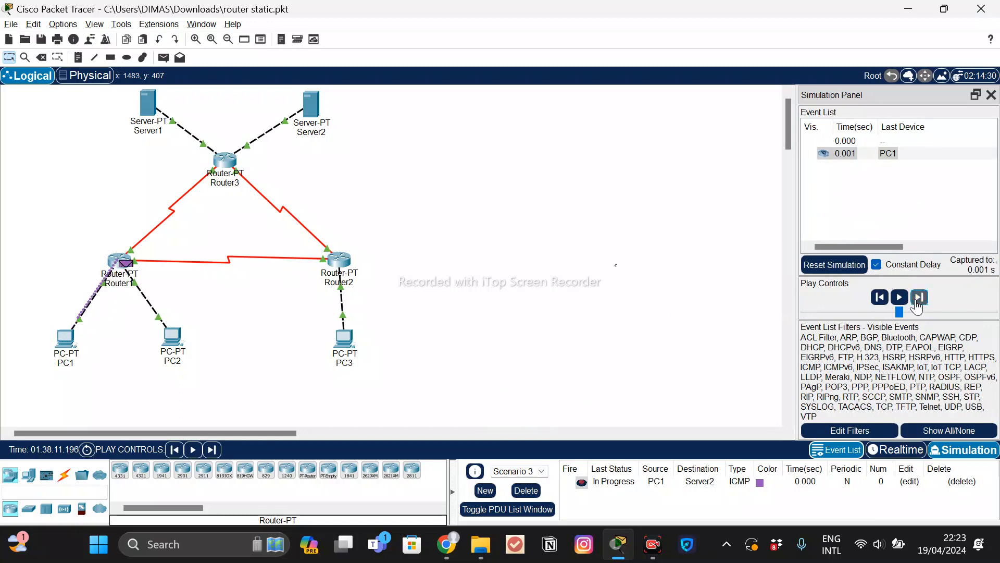
left_click(919, 297)
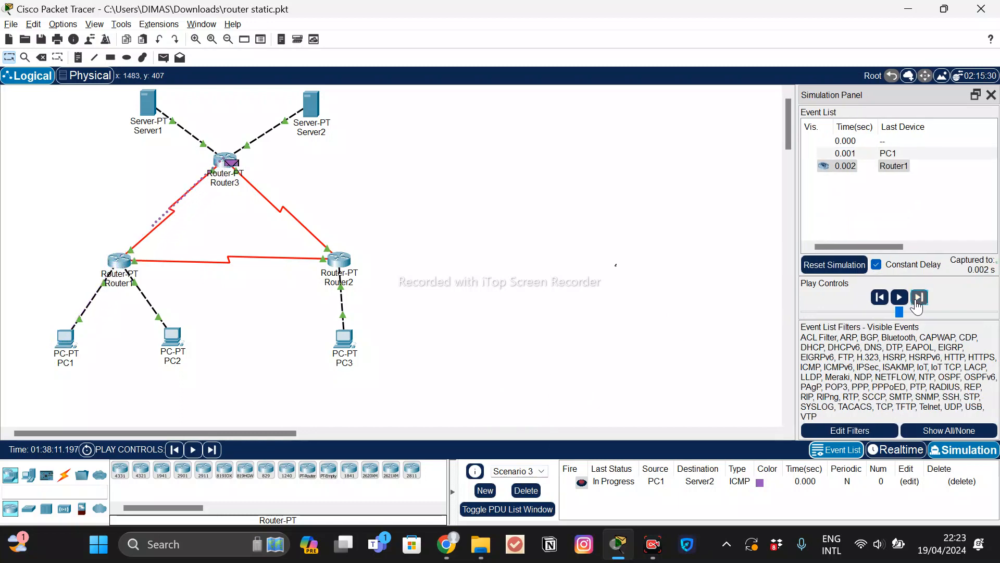
left_click(919, 298)
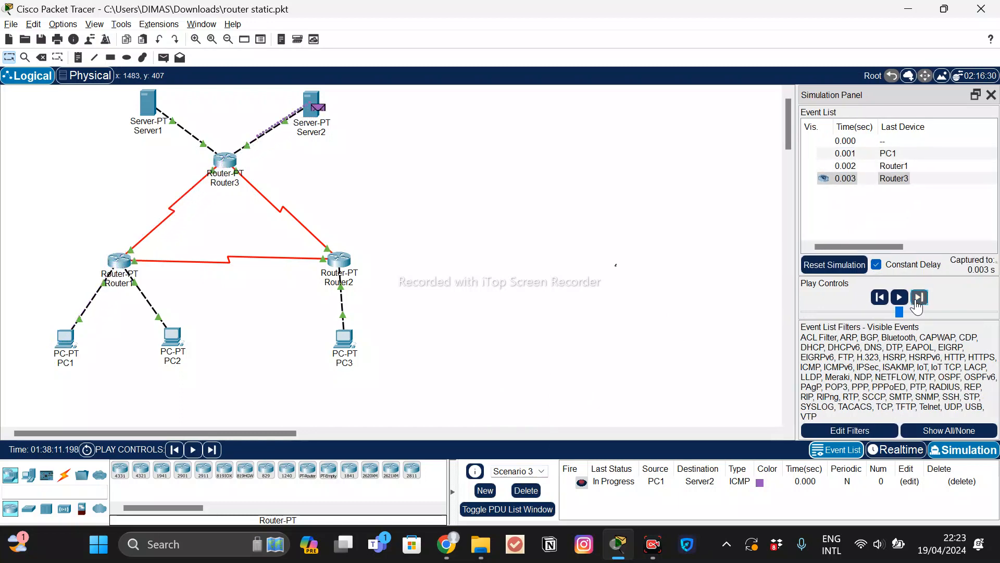
left_click(917, 302)
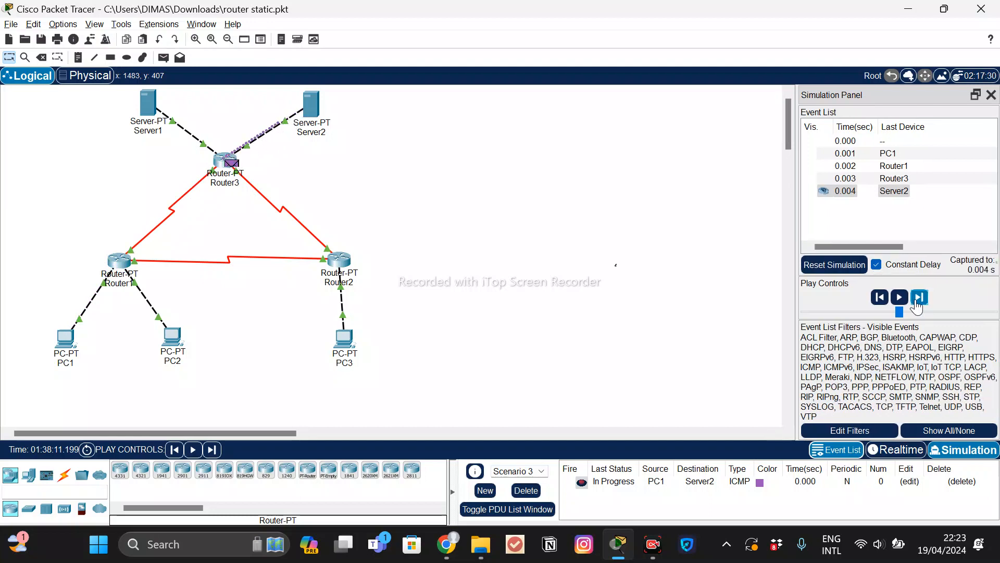
left_click(916, 303)
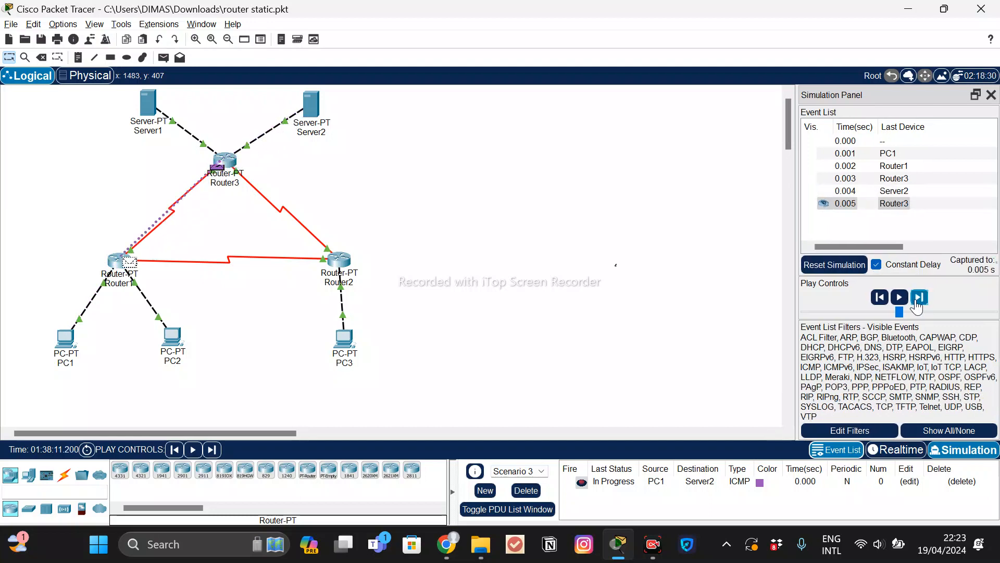
left_click(917, 302)
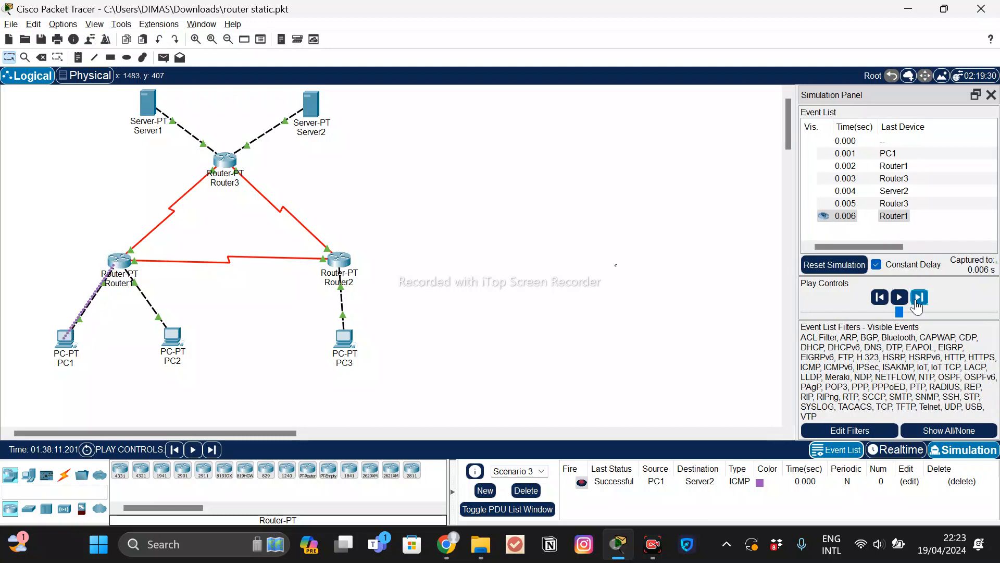
left_click(917, 302)
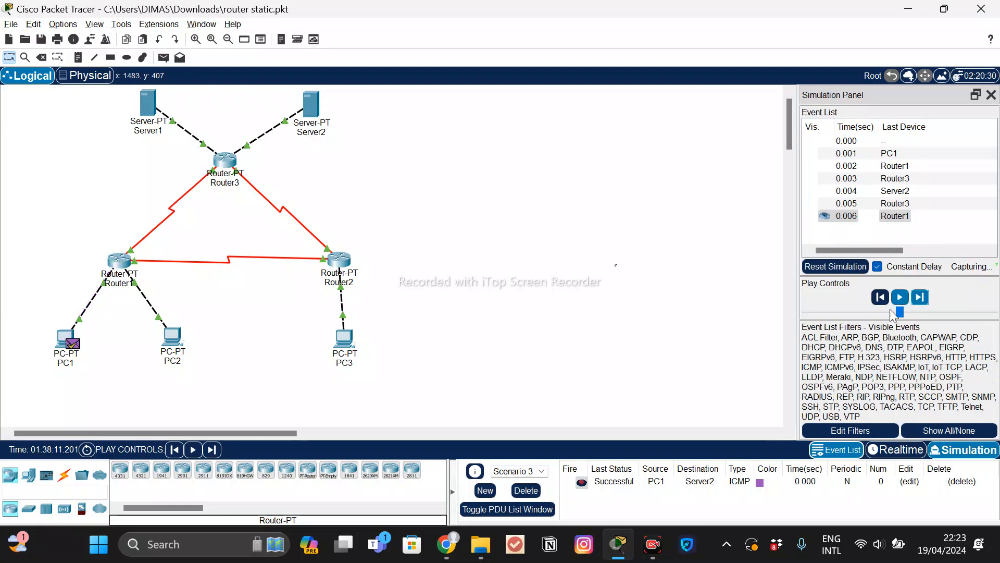
Select Scenario 4 and step its ICMP packet from PC3 to PC1 and back through the simulation.
left_click(545, 470)
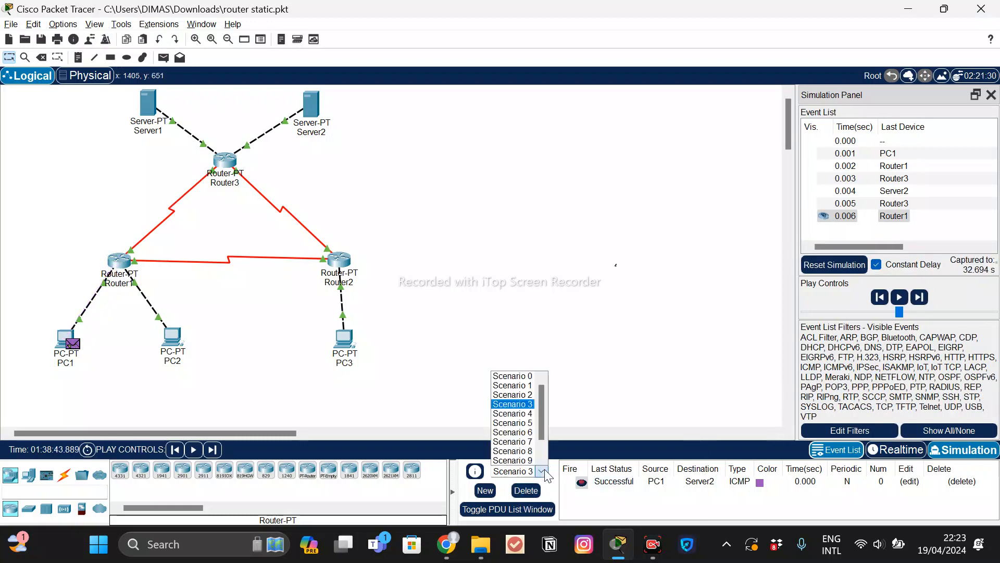
left_click(519, 414)
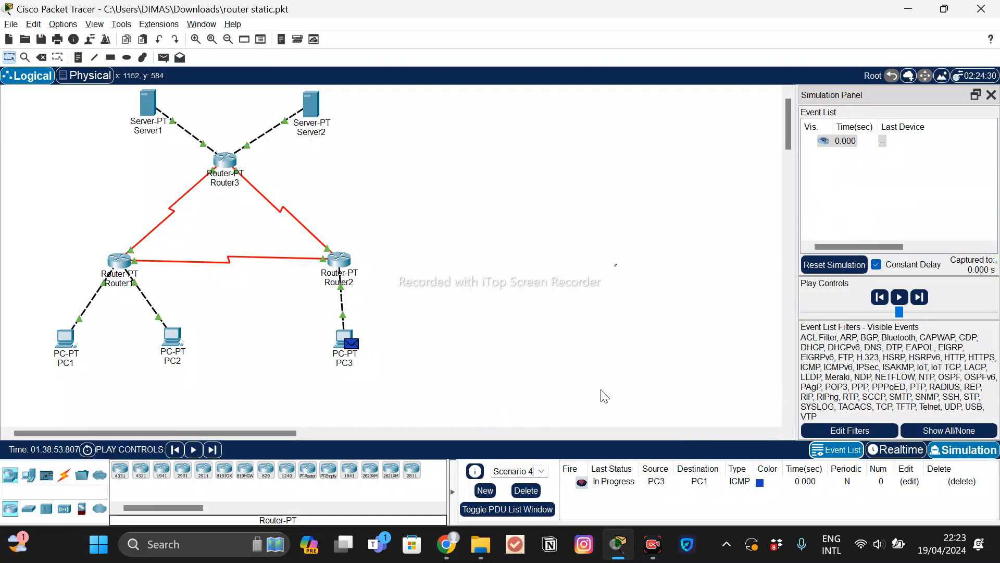
left_click(920, 297)
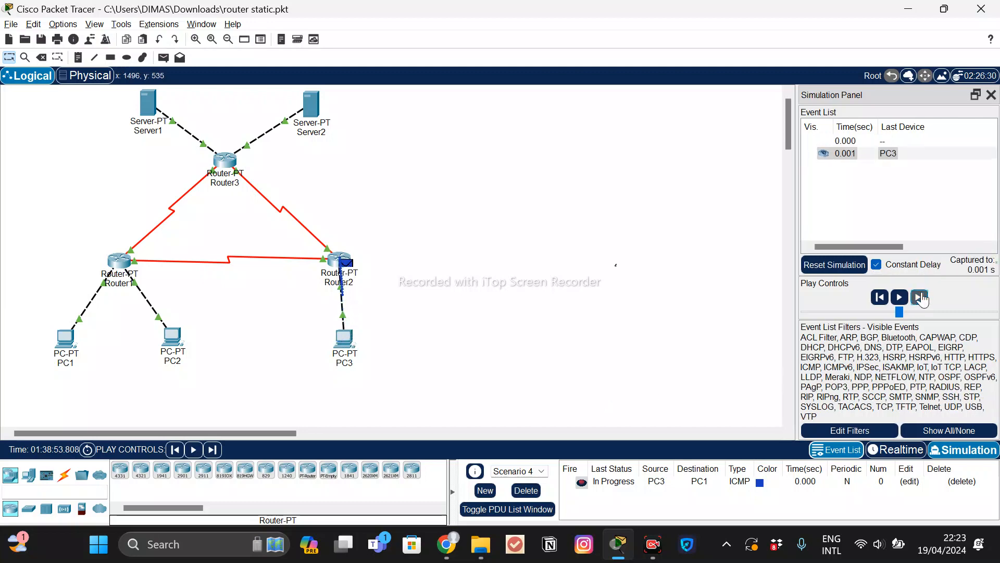
left_click(920, 297)
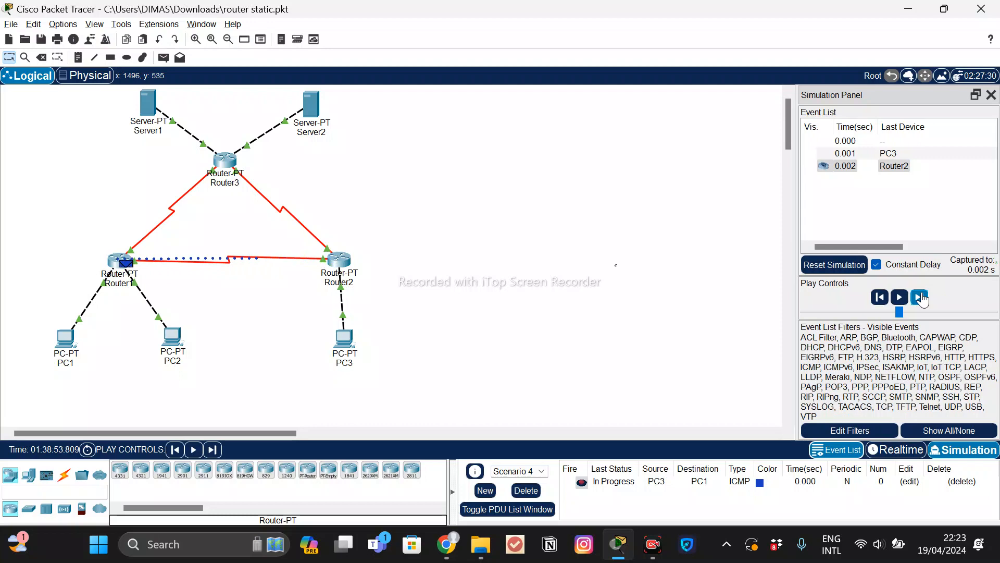
left_click(920, 297)
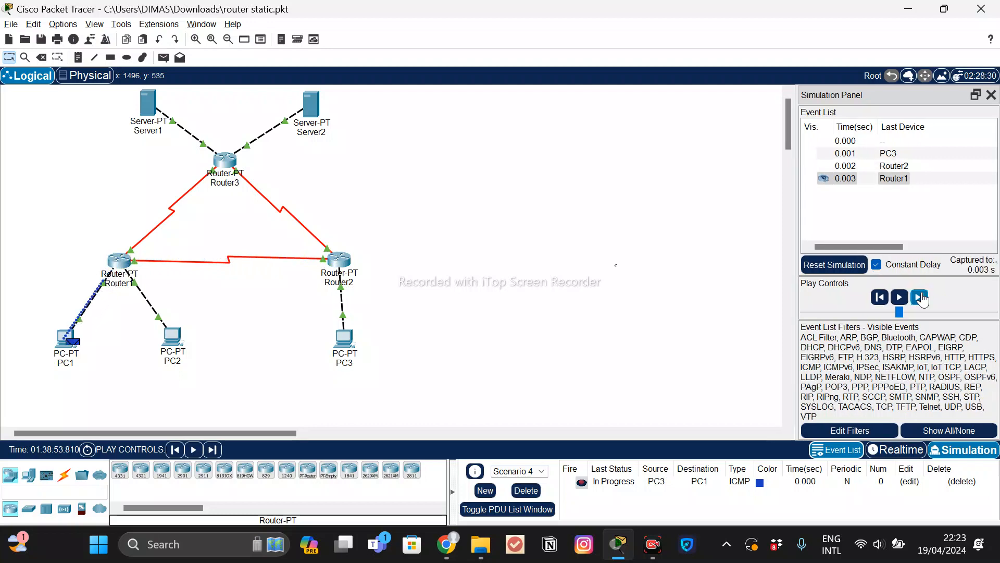
left_click(920, 297)
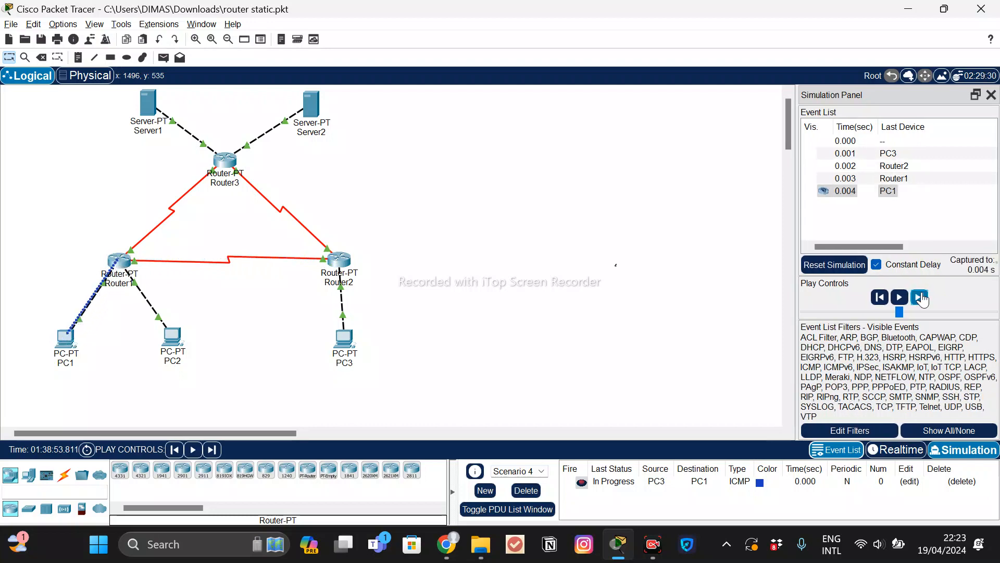
left_click(920, 297)
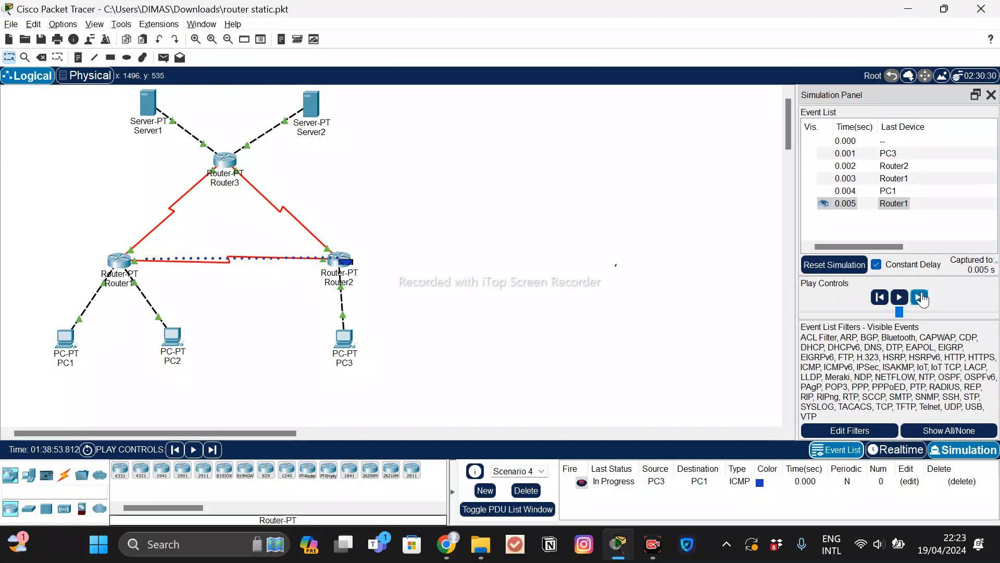
left_click(920, 297)
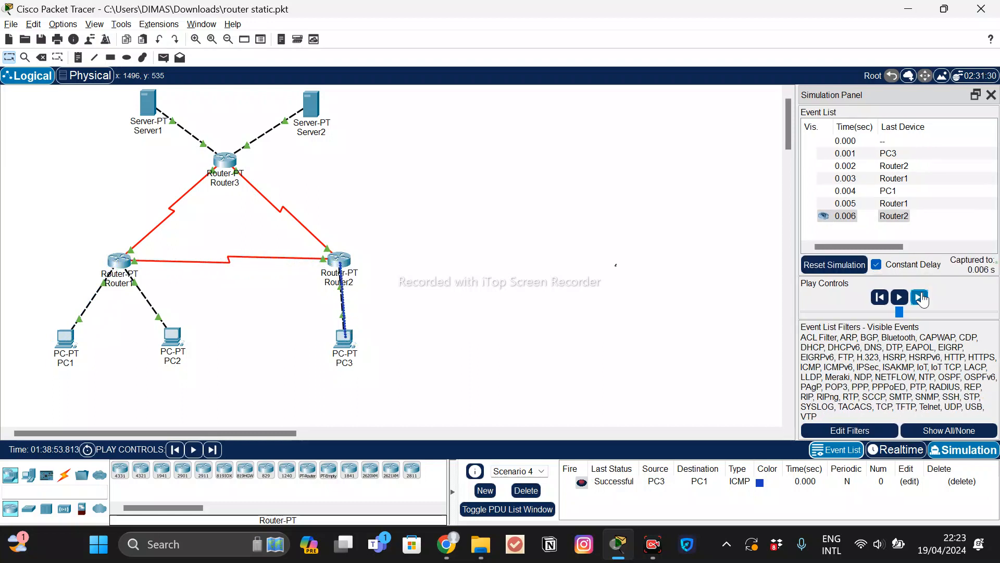
left_click(920, 297)
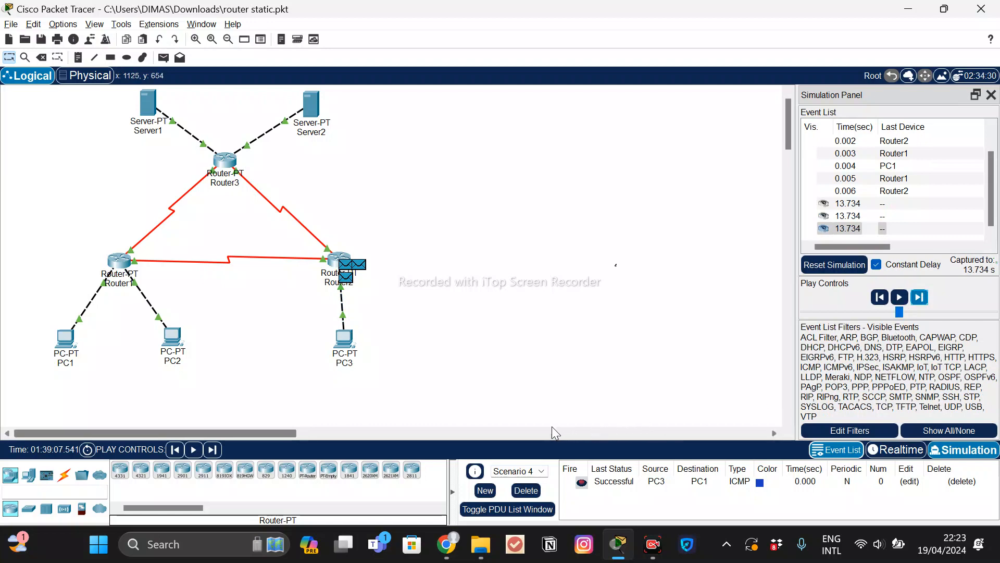
Select Scenario 5 and step its ICMP packet from PC3 through Router2 and Router1 to PC2 and back.
left_click(542, 471)
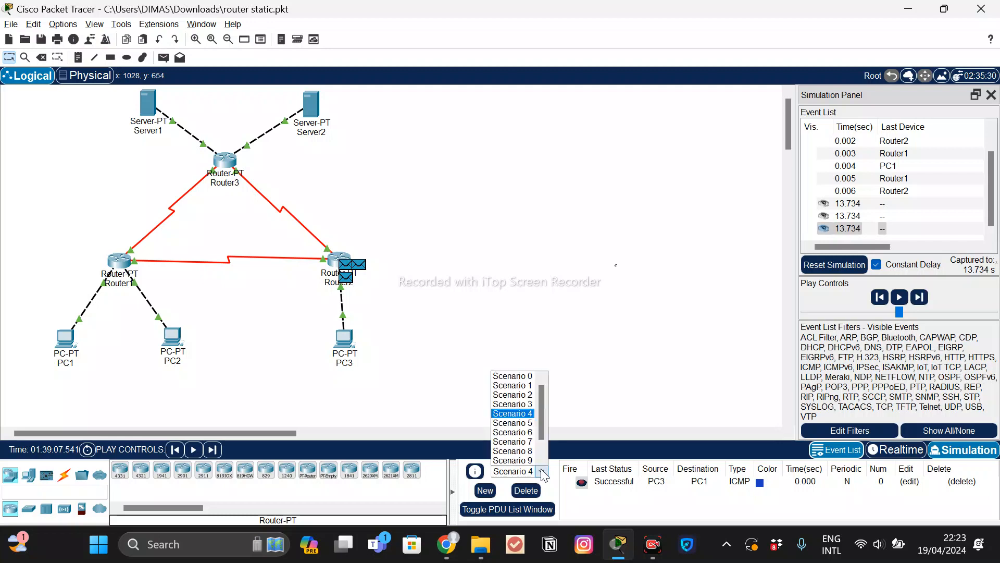
left_click(521, 422)
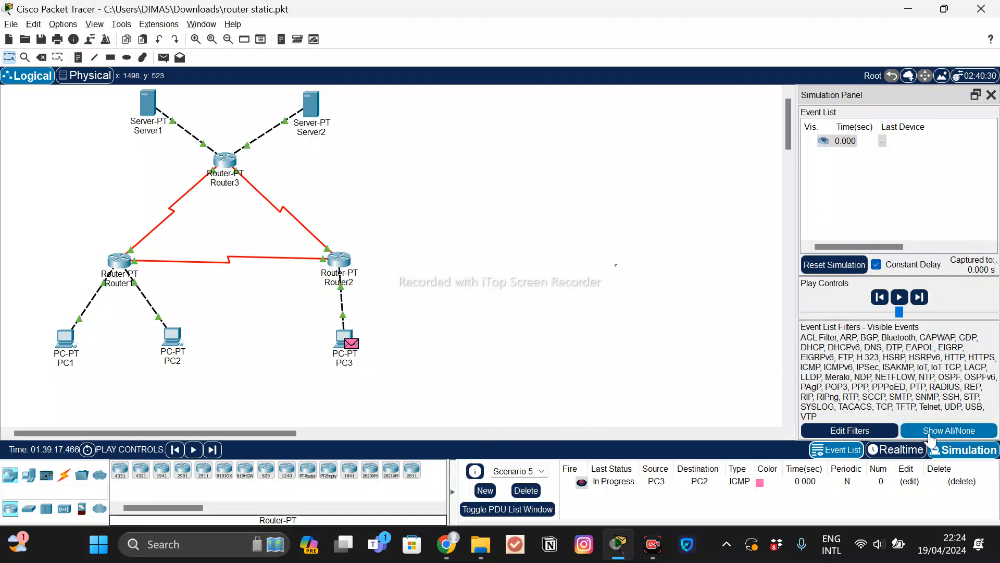
left_click(920, 298)
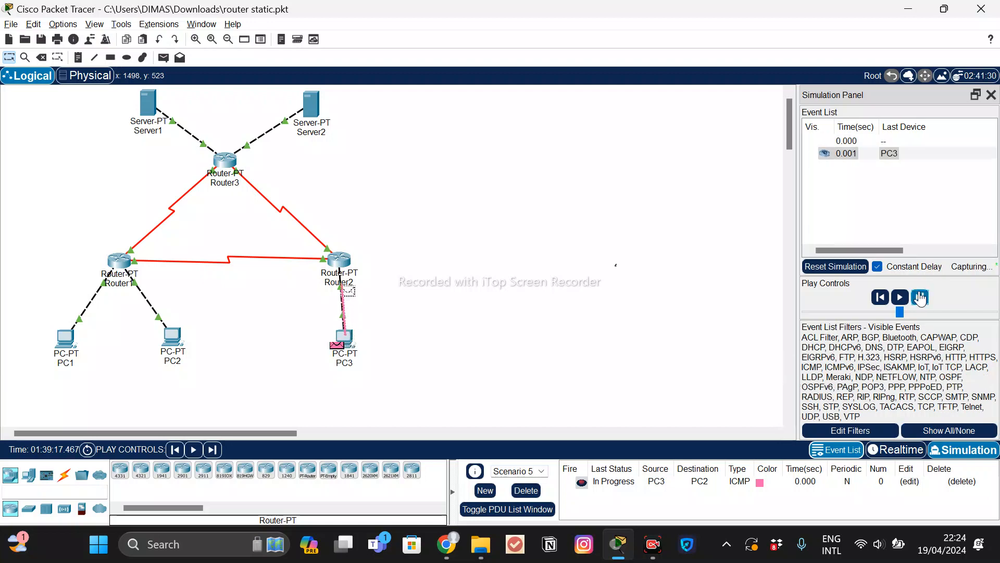
left_click(920, 298)
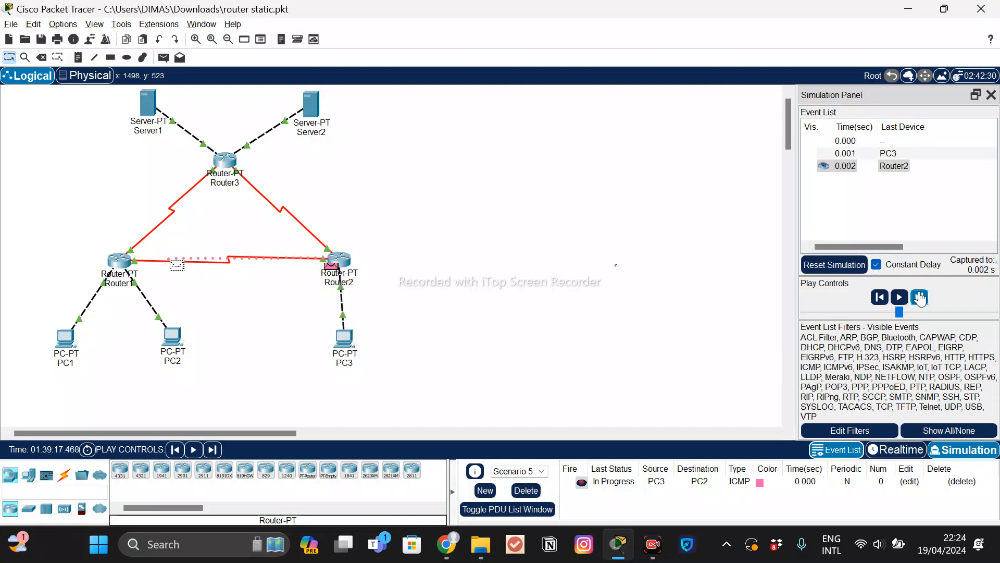
left_click(920, 298)
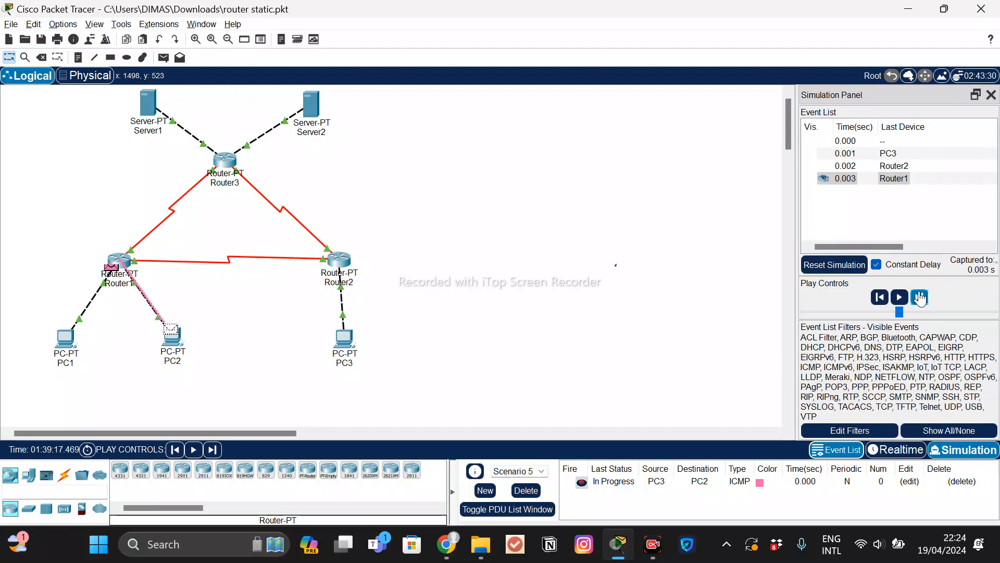
left_click(920, 298)
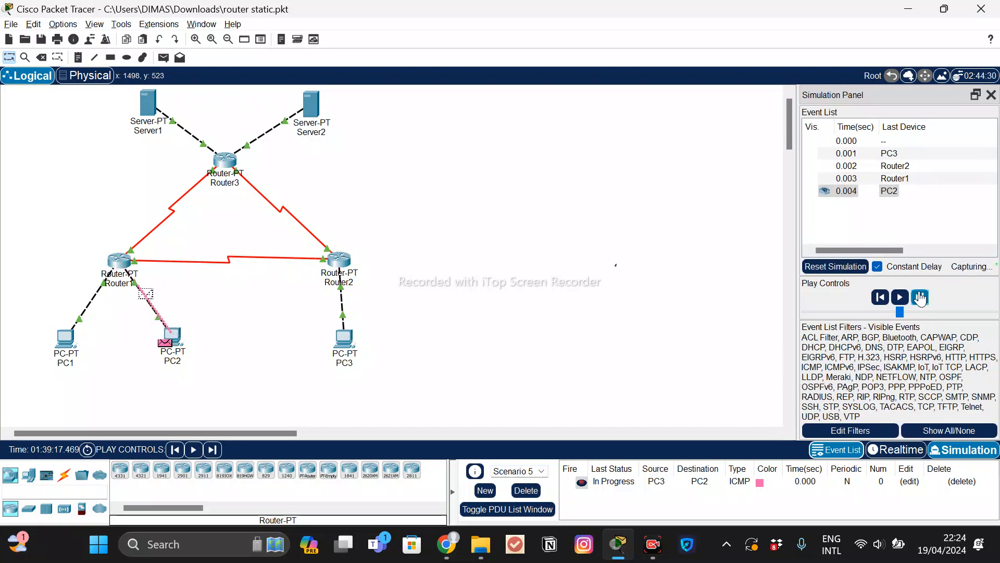
left_click(920, 298)
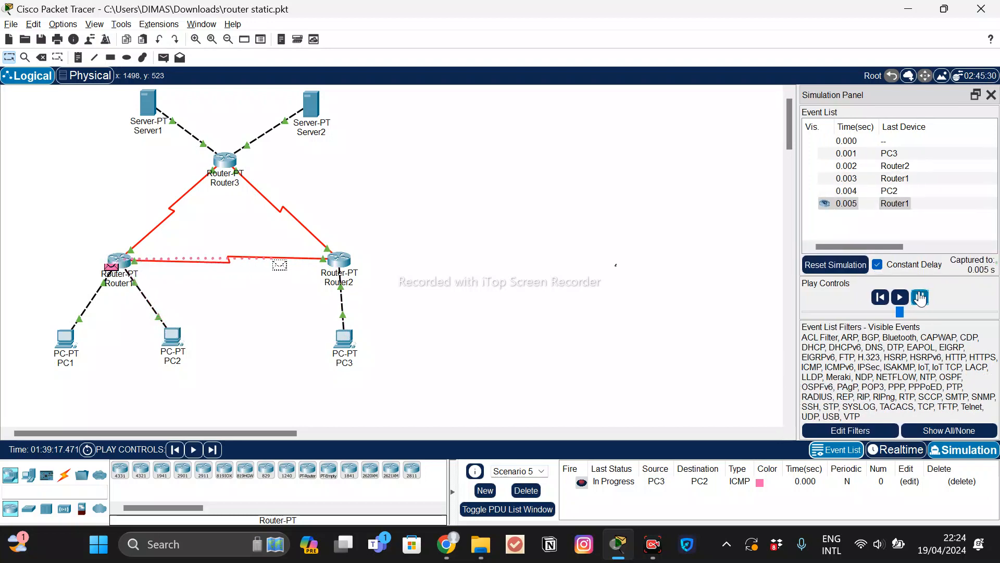
left_click(920, 298)
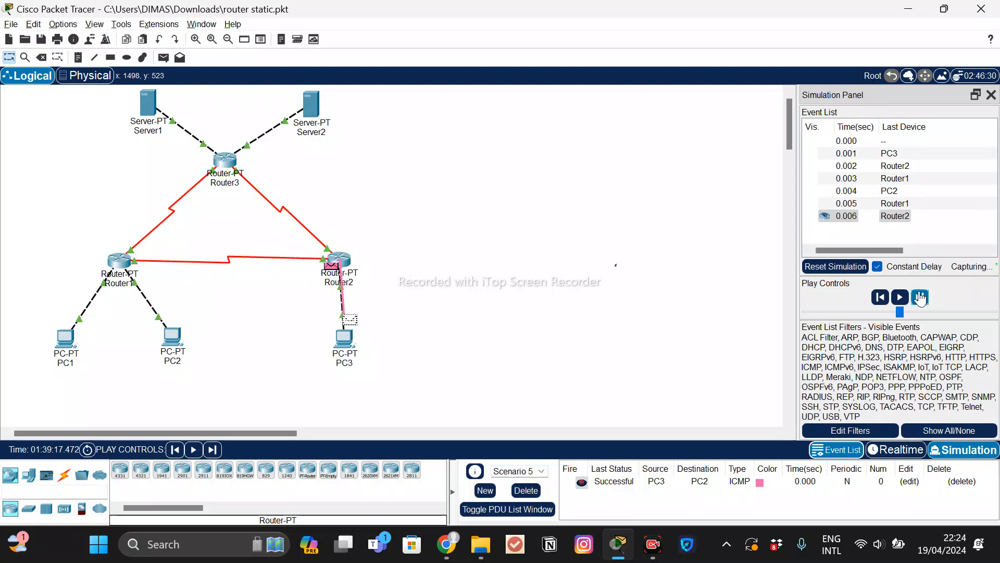
left_click(920, 298)
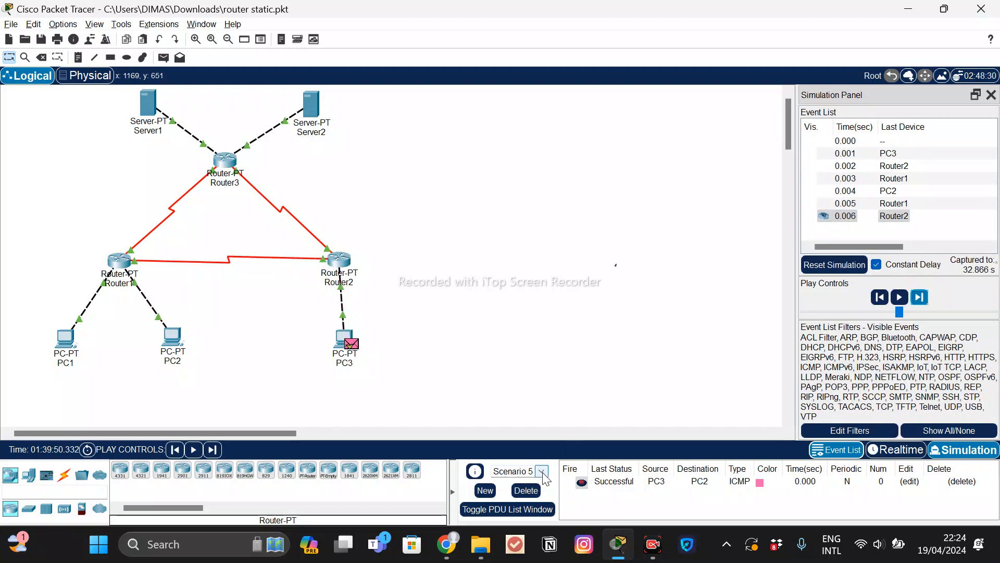
Select Scenario 6 and step its ICMP packet from PC3 through Router2 and Router3 to Server1 and back.
left_click(543, 471)
left_click(513, 432)
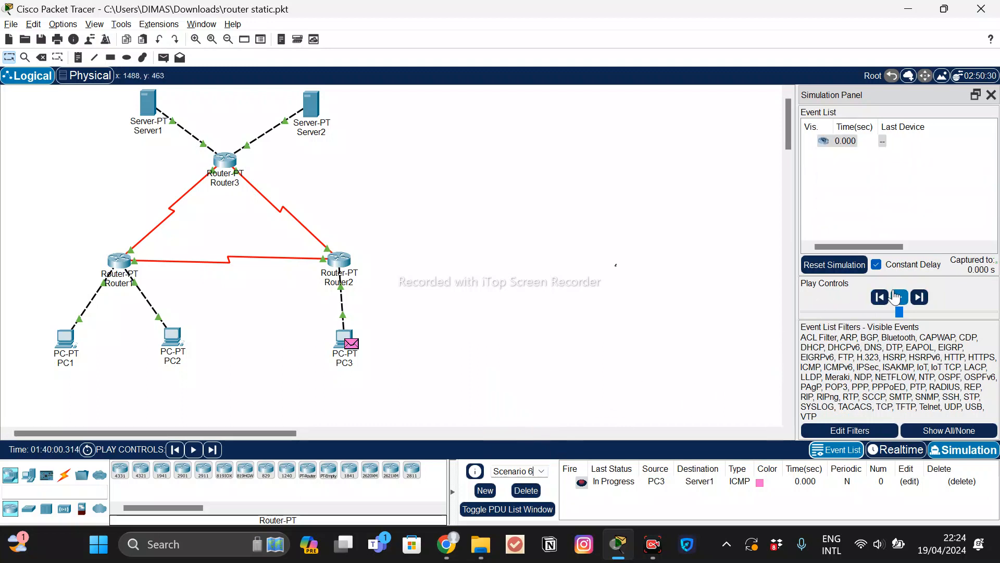
left_click(920, 304)
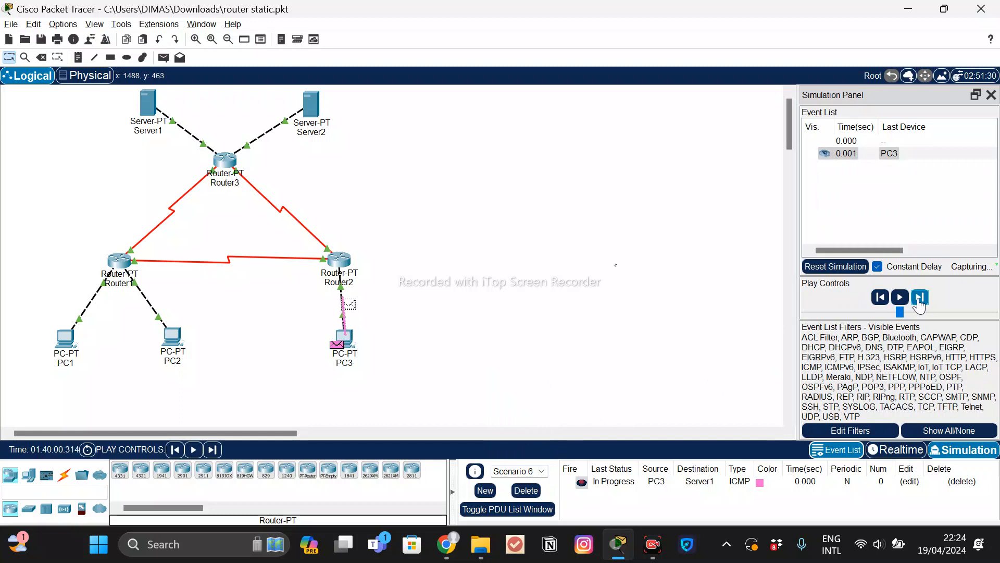
left_click(920, 305)
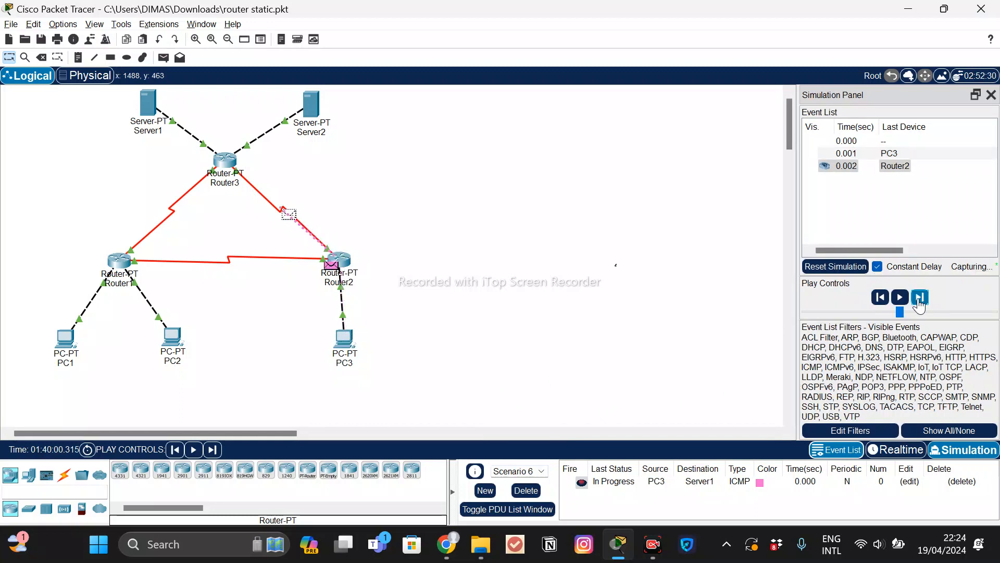
left_click(918, 299)
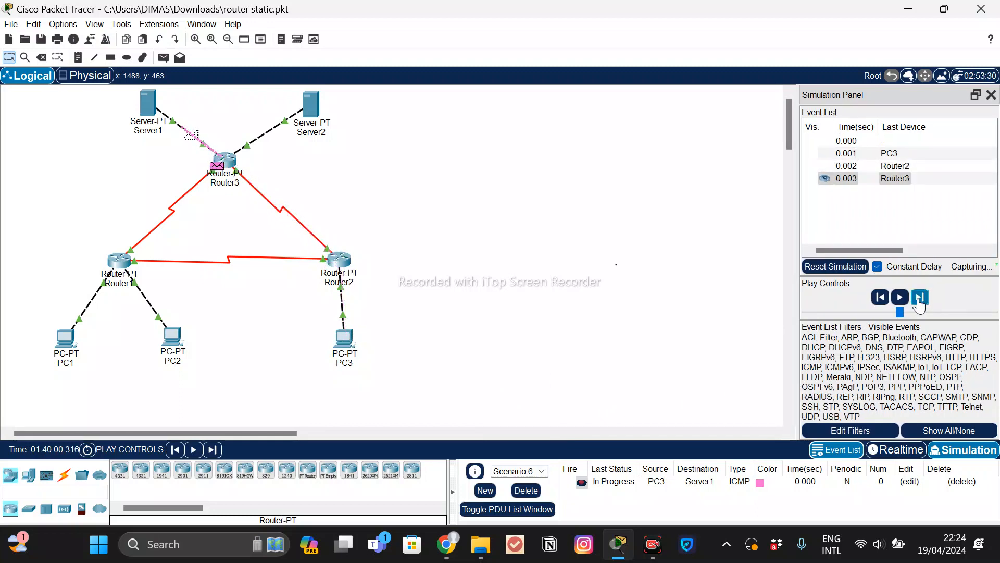
left_click(919, 305)
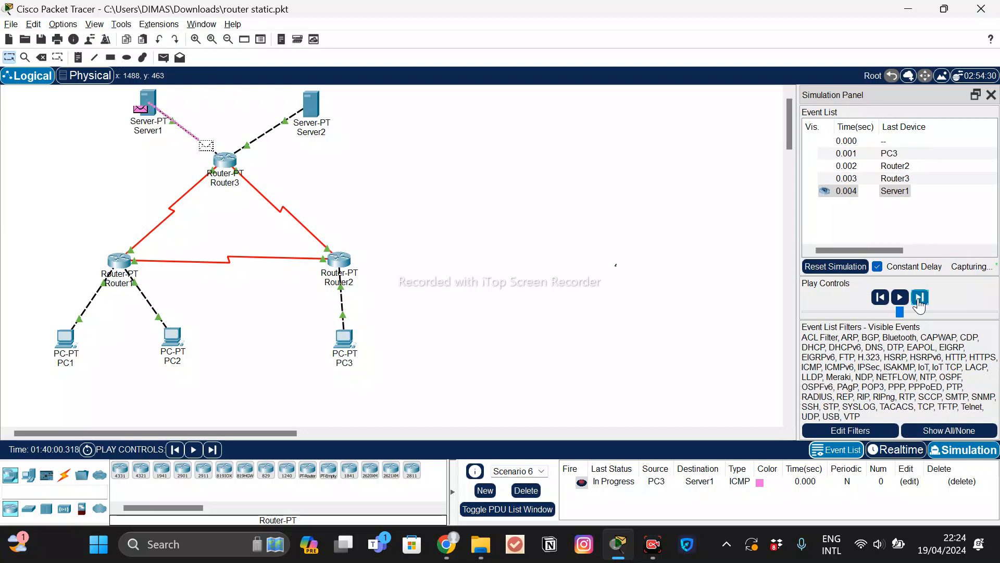
left_click(919, 305)
left_click(920, 304)
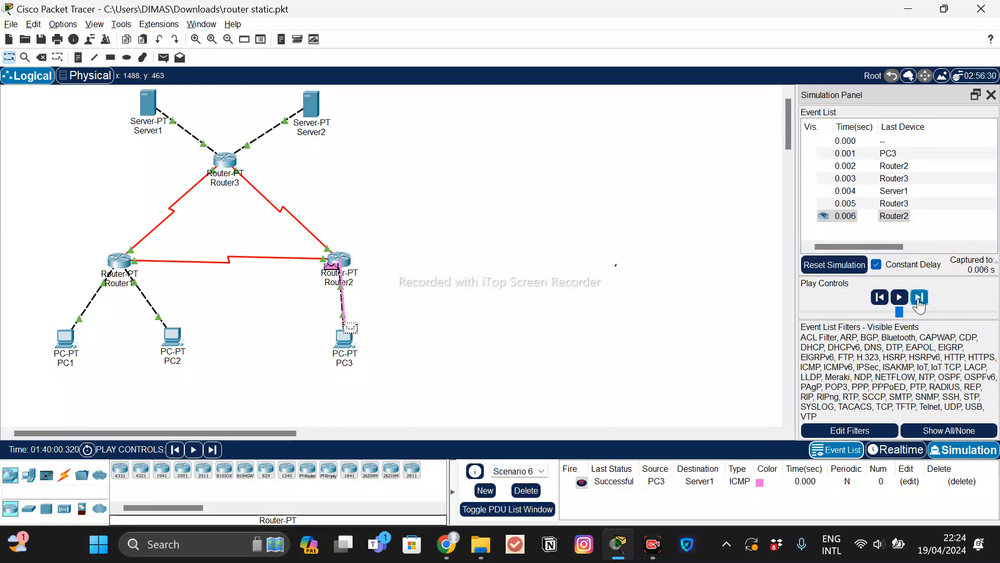
left_click(919, 305)
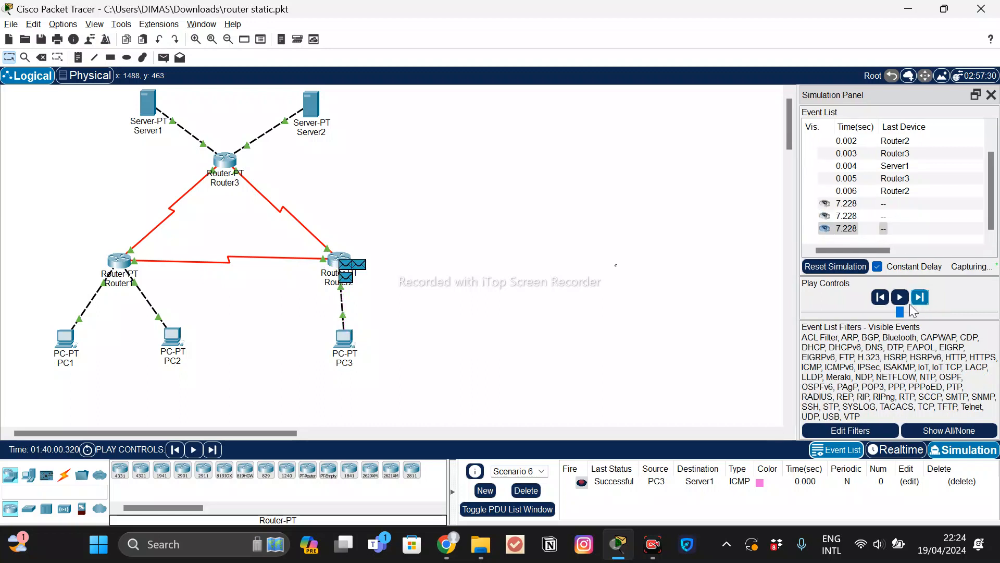
Select Scenario 7 and step its ICMP packet from PC3 through Router2 and Router3 to Server2 and back.
left_click(541, 471)
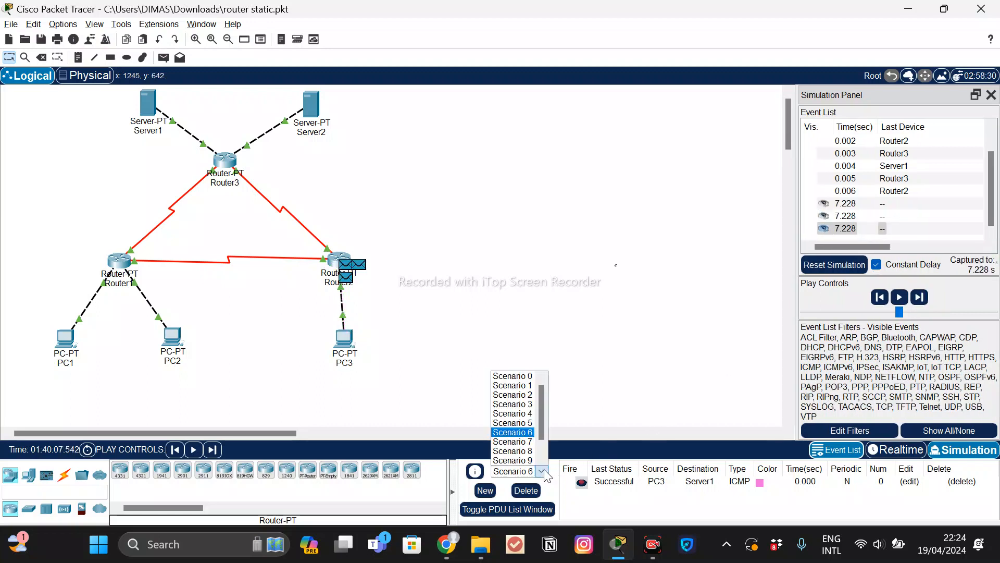
left_click(526, 444)
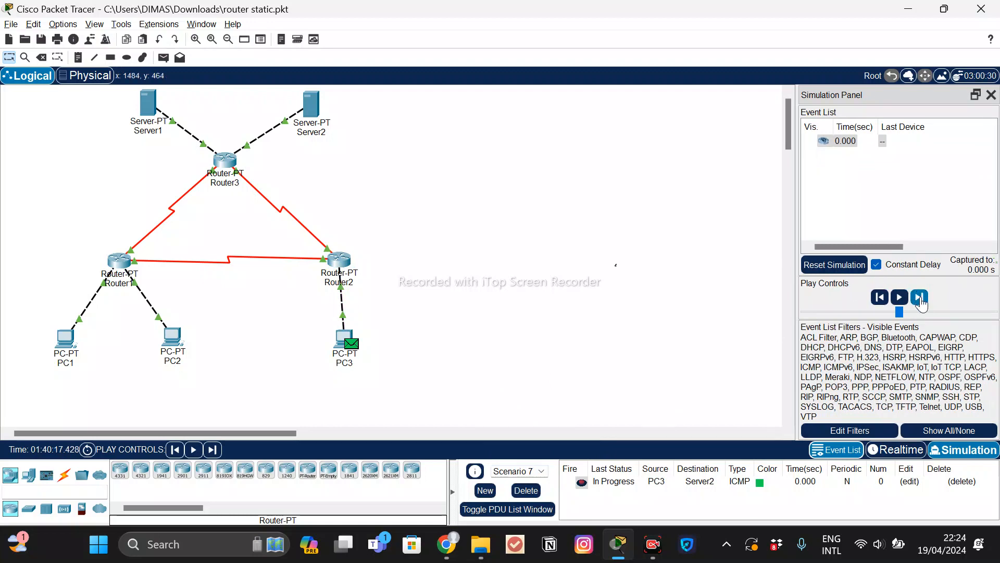
left_click(920, 298)
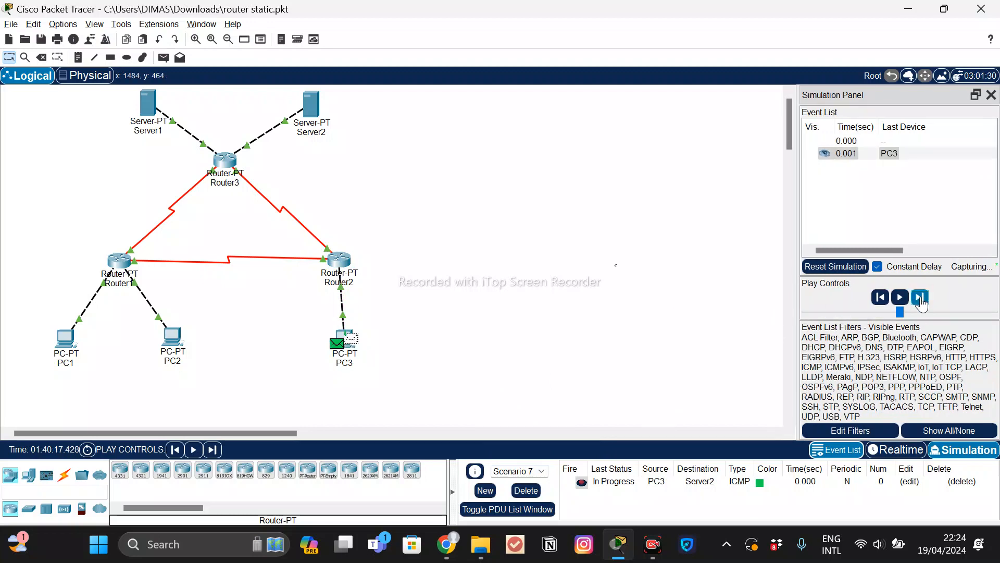
left_click(920, 298)
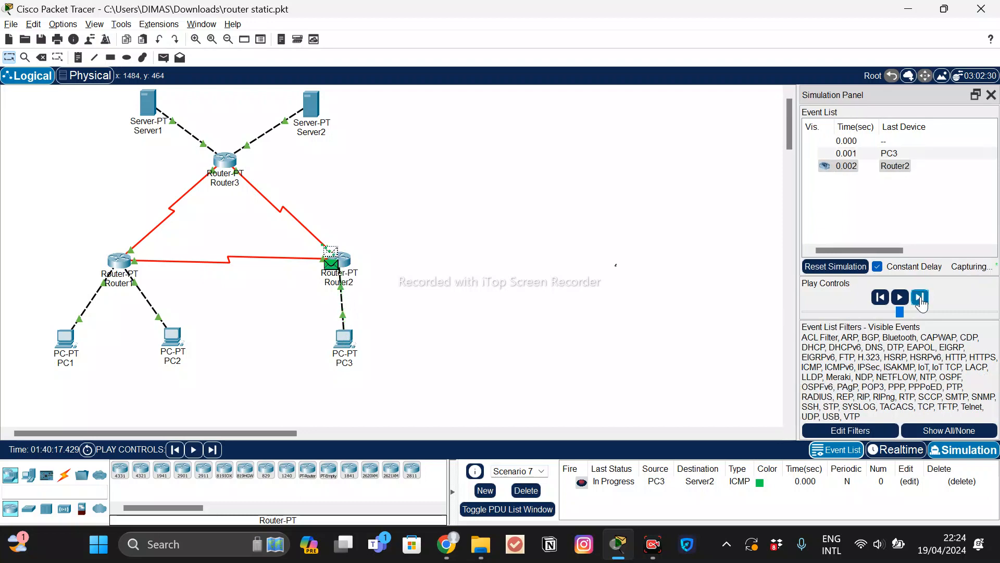
left_click(919, 298)
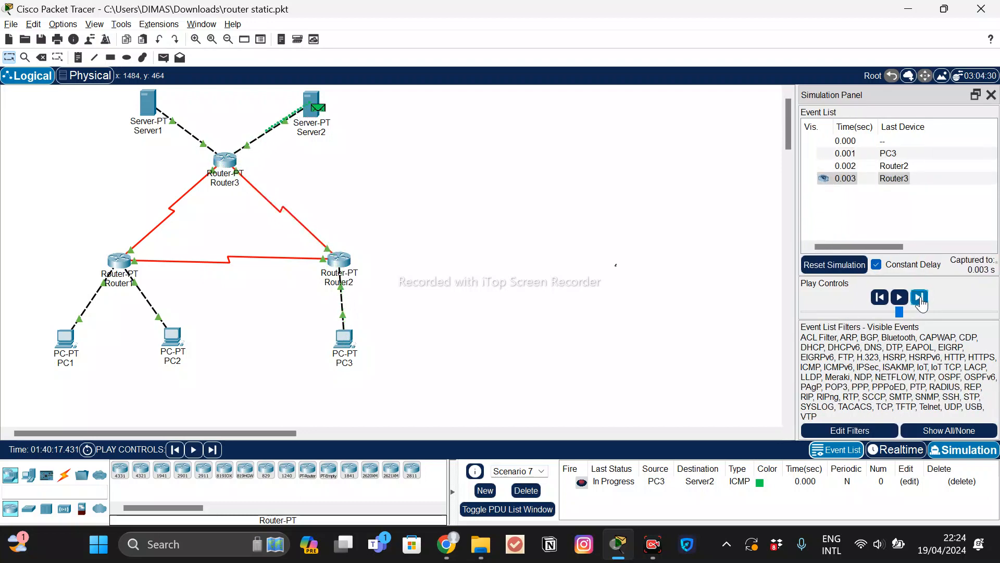
left_click(919, 298)
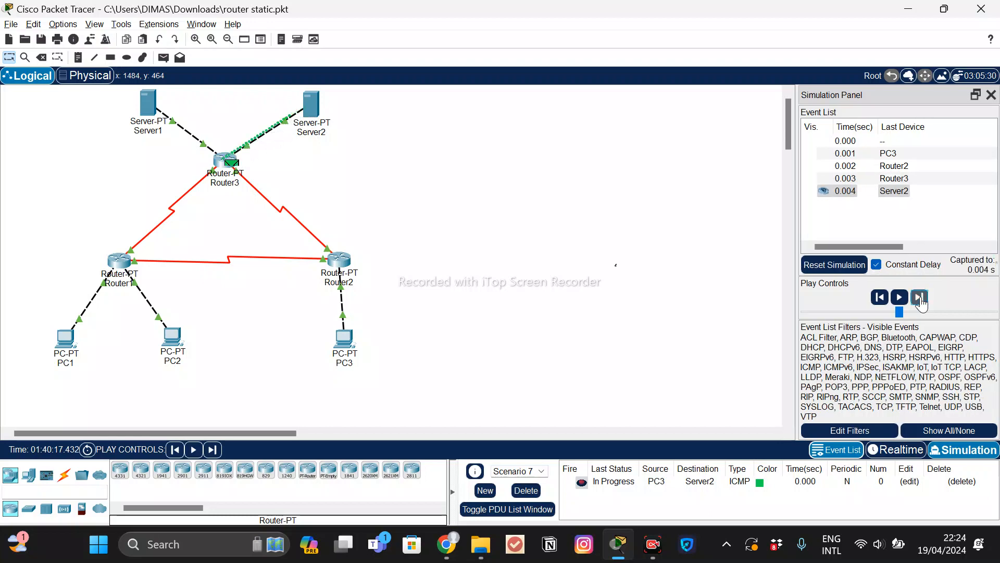
left_click(920, 298)
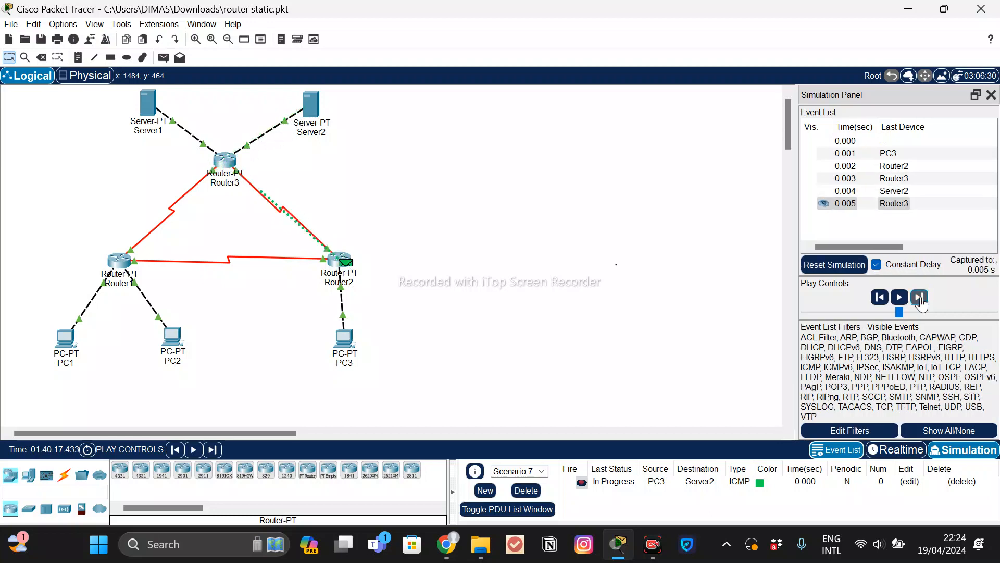
left_click(919, 298)
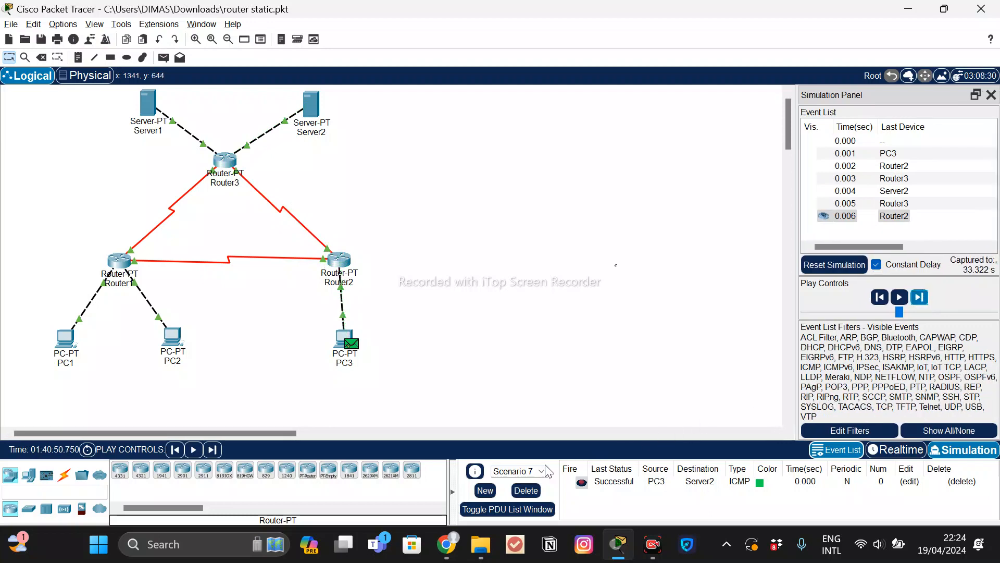
Select Scenario 8 and step its ICMP packet from Server1 through Router3 to Server2 and back.
left_click(542, 471)
left_click(529, 460)
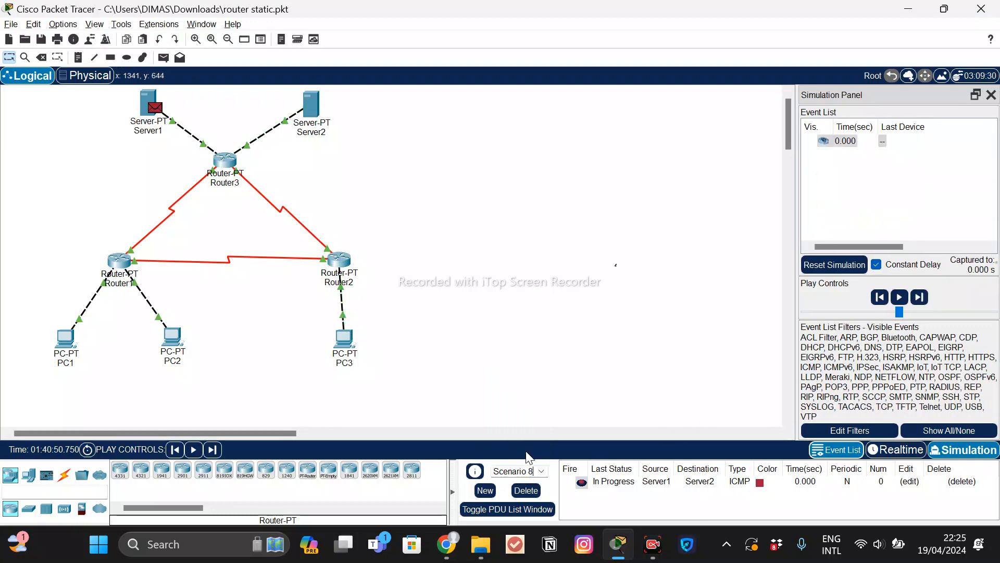
left_click(919, 302)
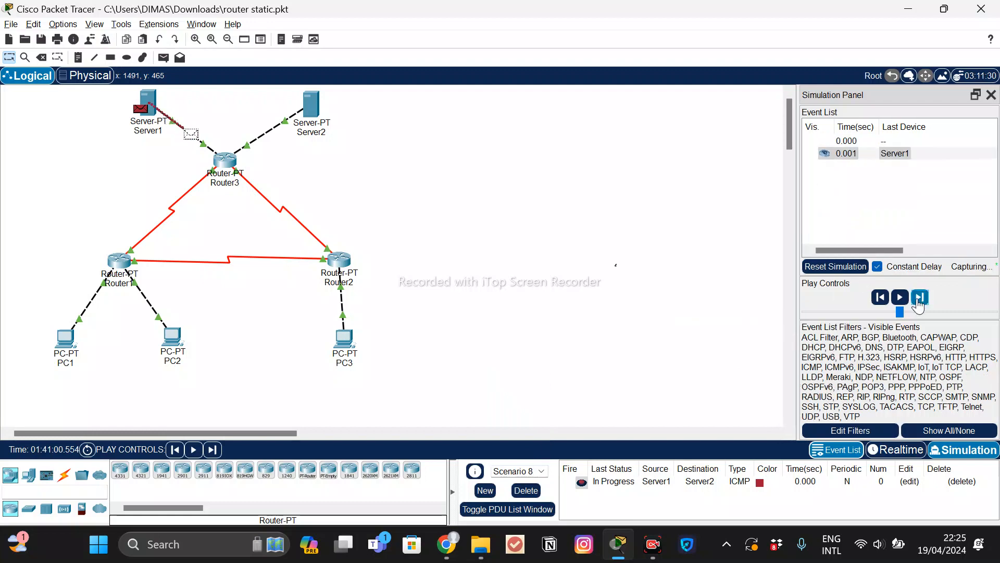
left_click(919, 302)
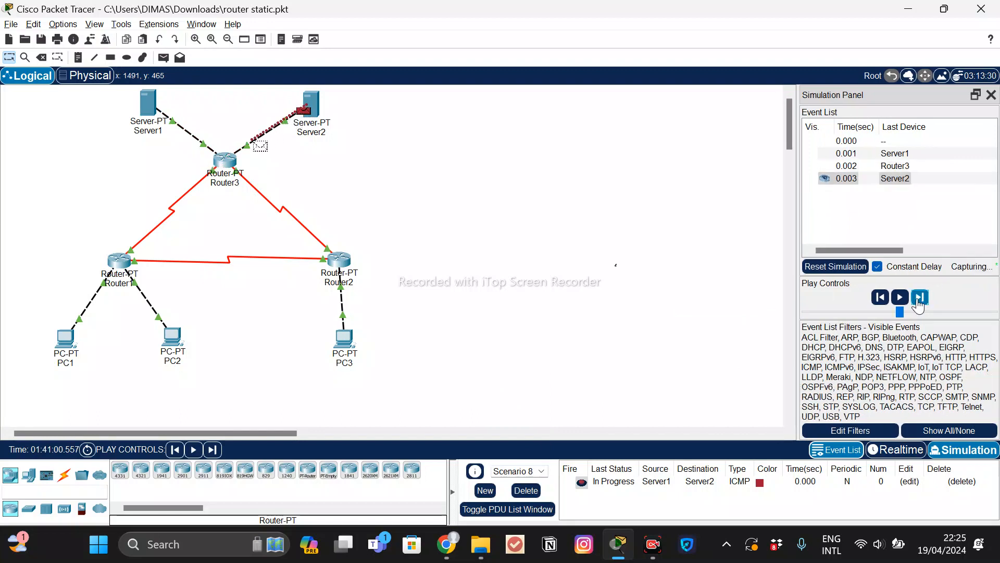
left_click(919, 302)
left_click(918, 303)
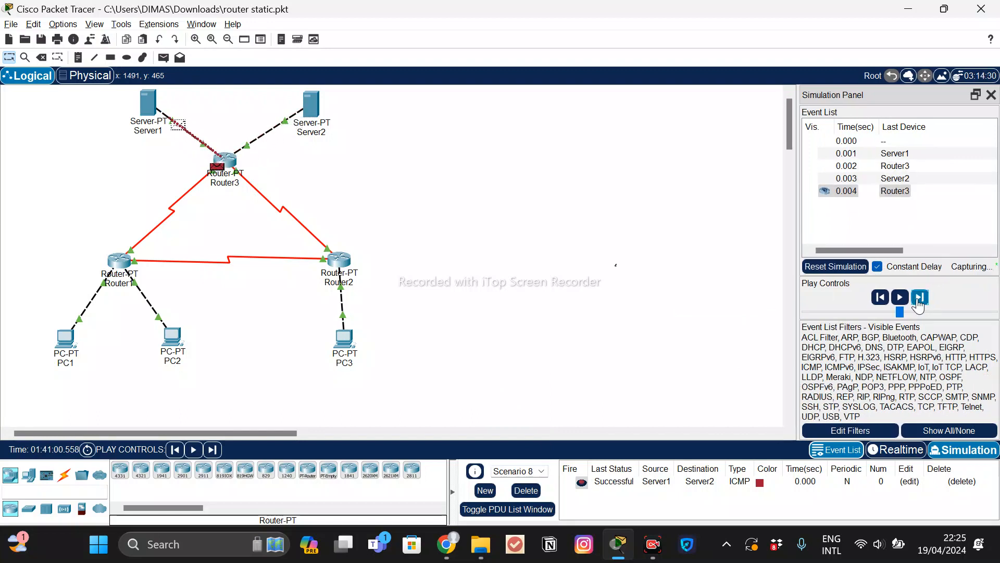
left_click(919, 302)
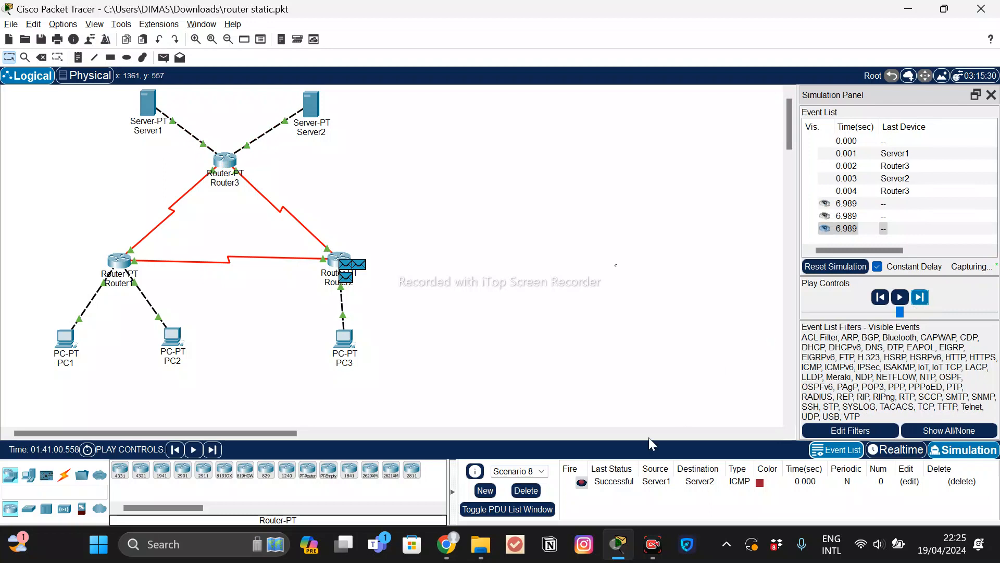
Select Scenario 9 and step its ICMP packet from Server1 through Router3 and Router1 to PC1 and back.
left_click(528, 470)
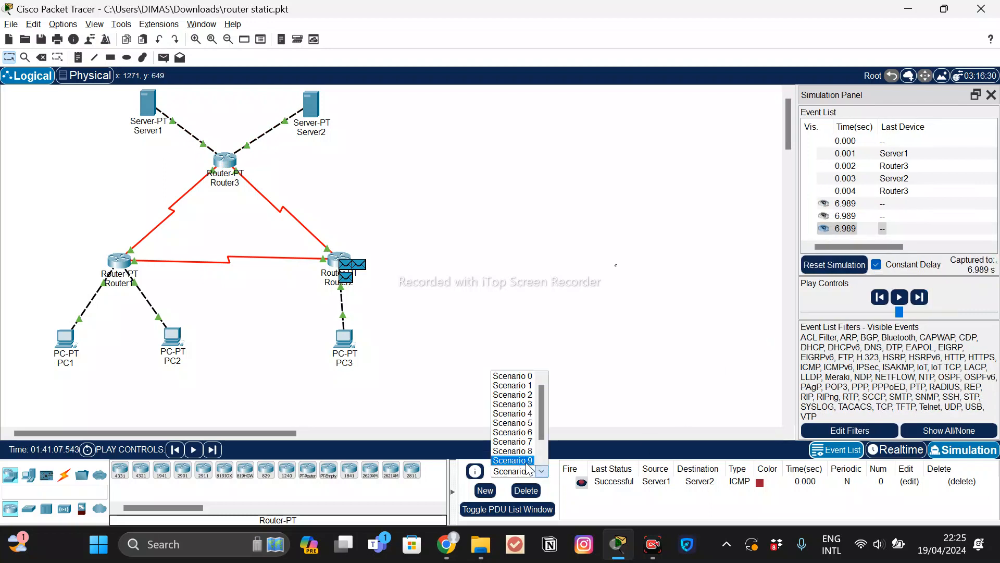
left_click(527, 461)
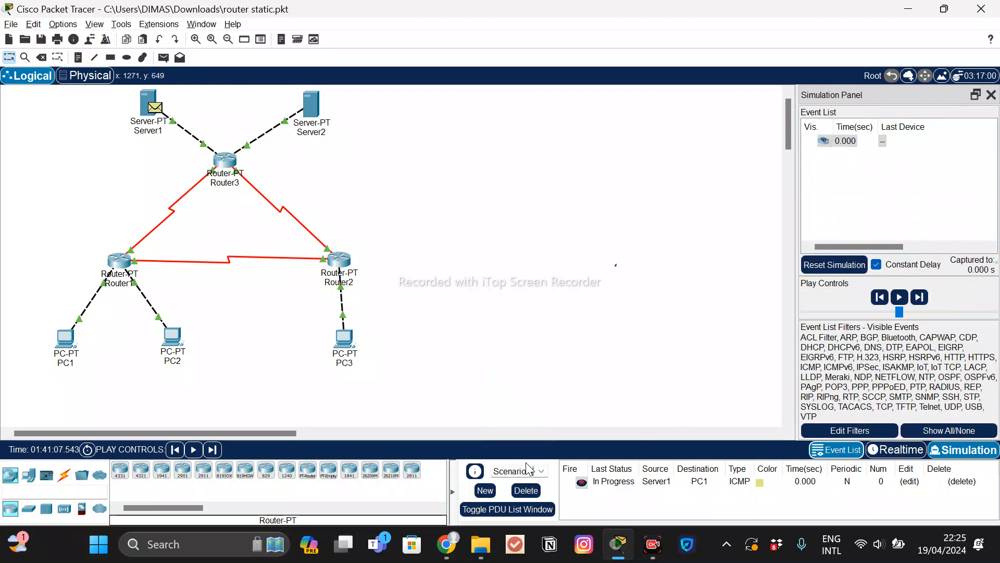
left_click(920, 301)
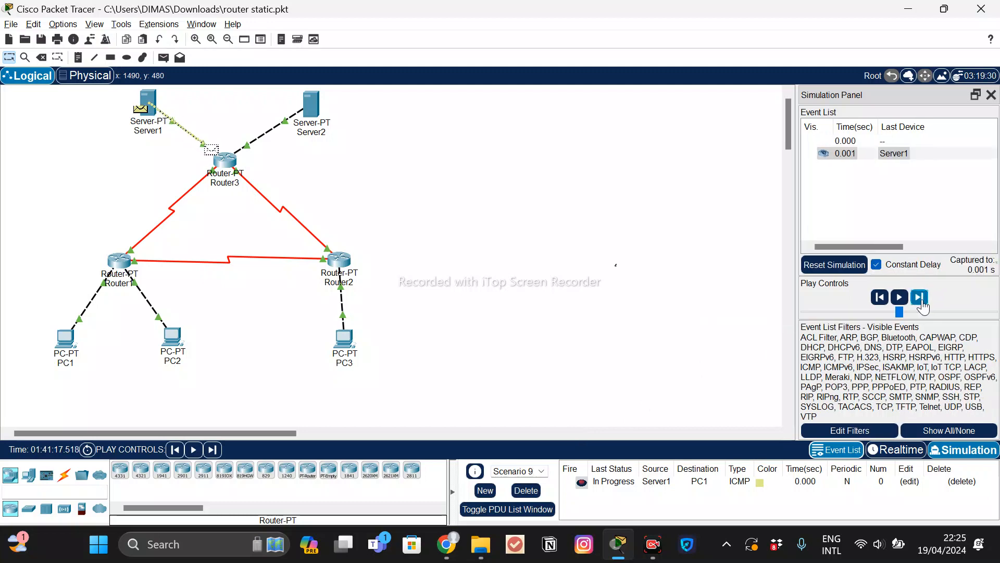
left_click(920, 301)
left_click(921, 301)
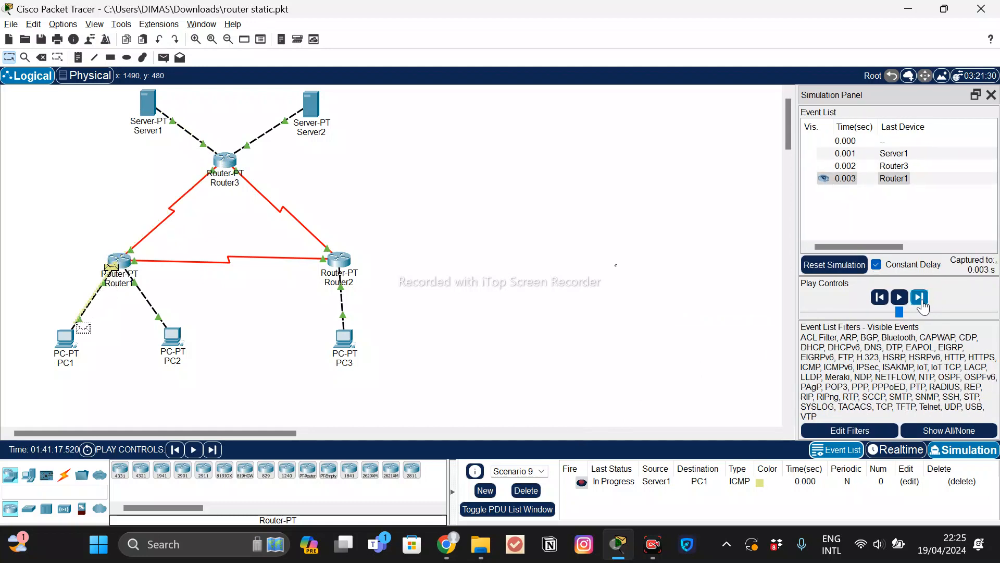
left_click(920, 301)
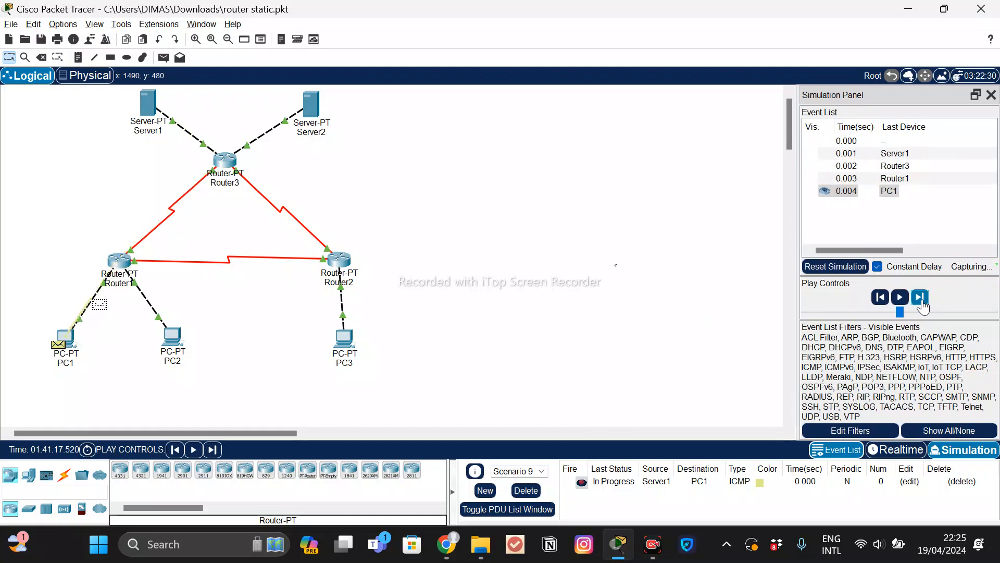
left_click(920, 301)
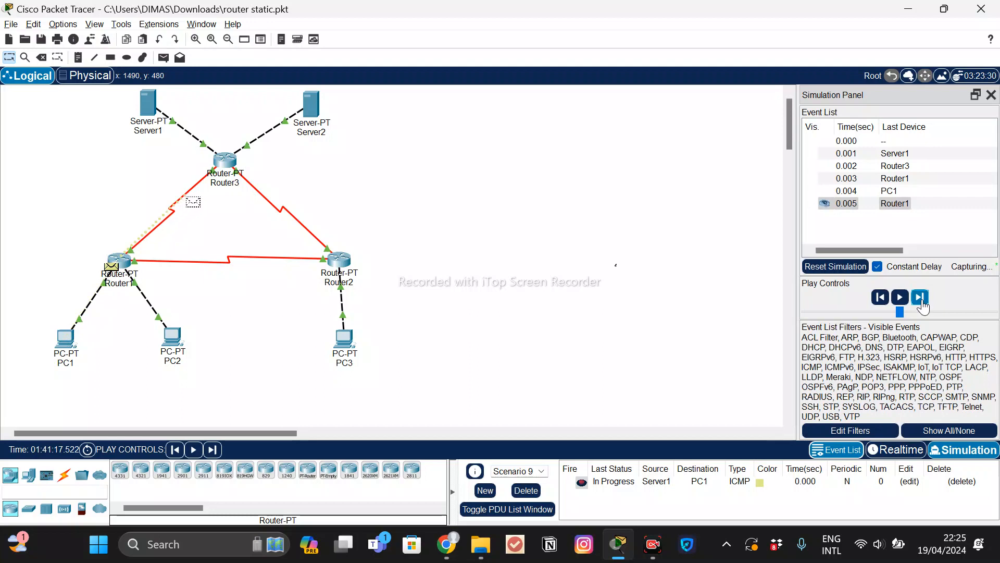
left_click(920, 302)
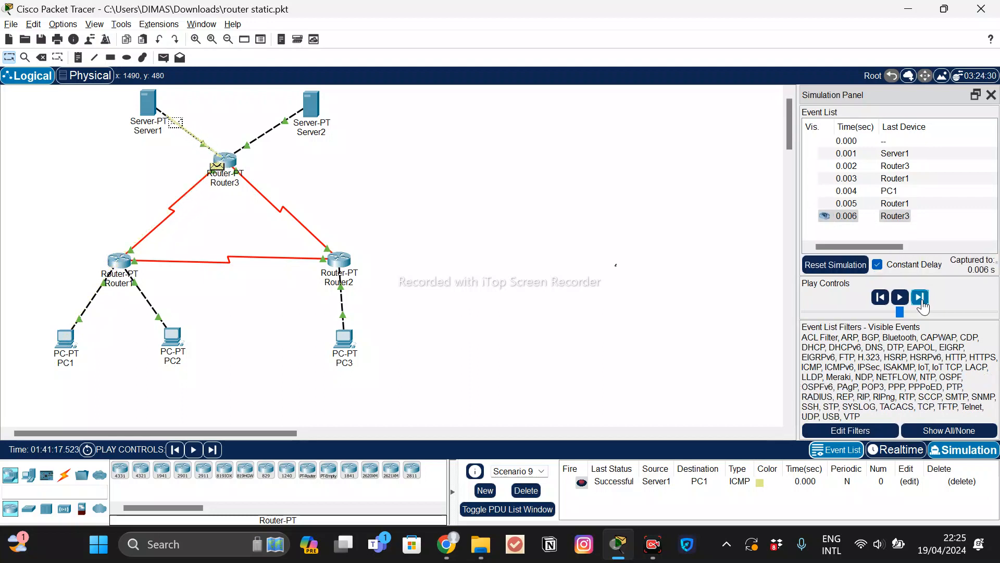
left_click(920, 301)
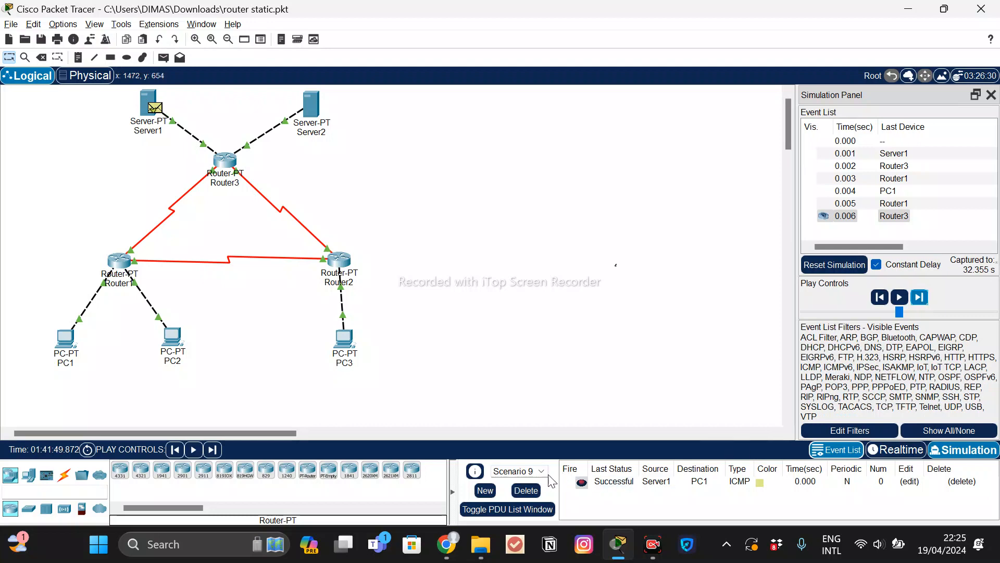
Select Scenario 10 and step its ICMP packet from Server1 through Router3 and Router1 to PC2 and back.
left_click(541, 471)
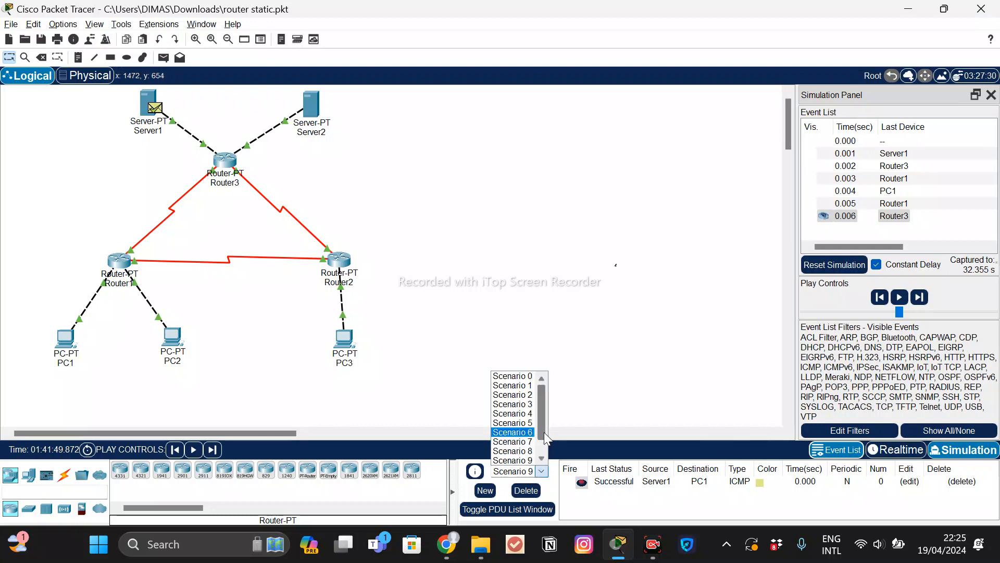
scroll(544, 432, "down", 1)
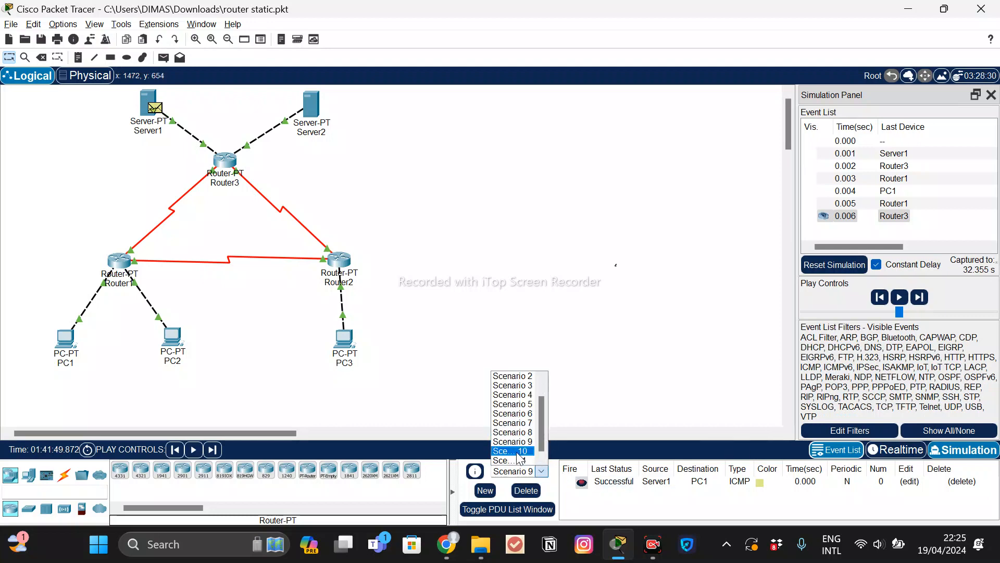
left_click(513, 451)
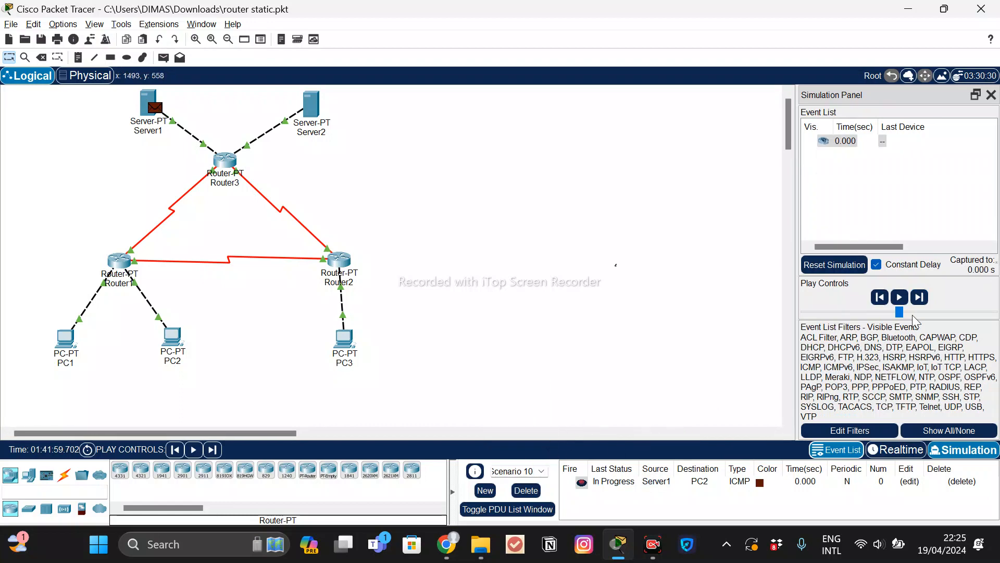
left_click(920, 298)
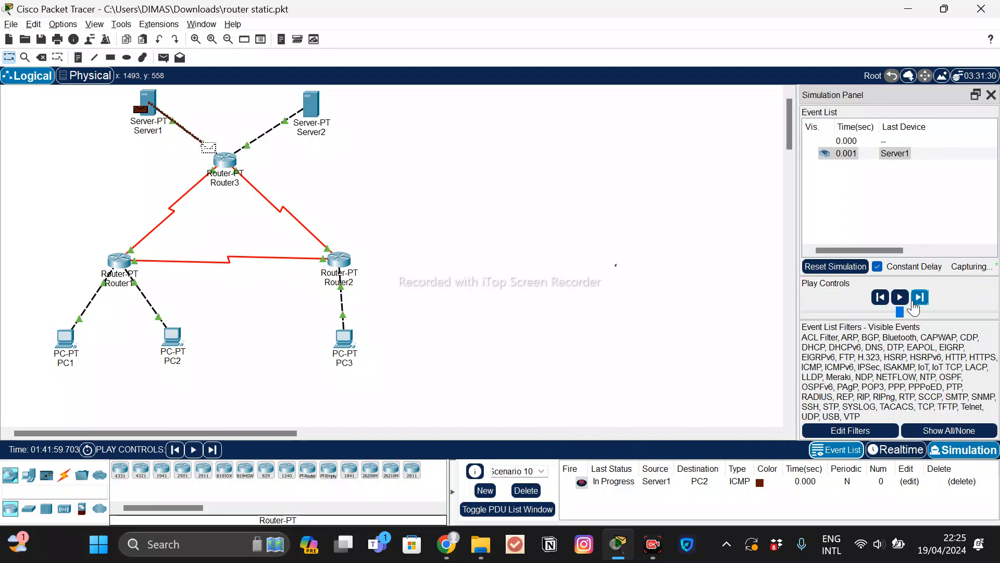
left_click(920, 298)
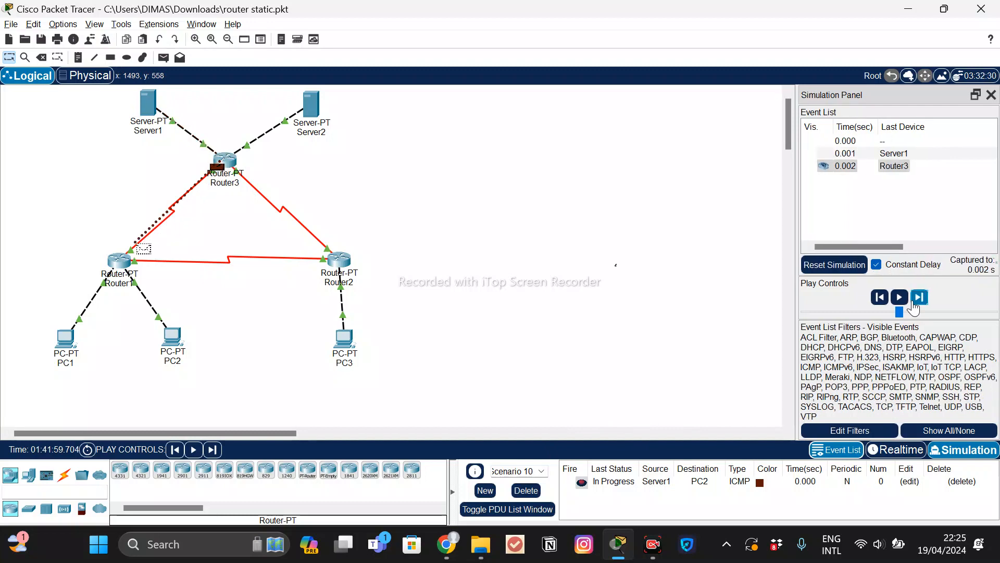
left_click(919, 297)
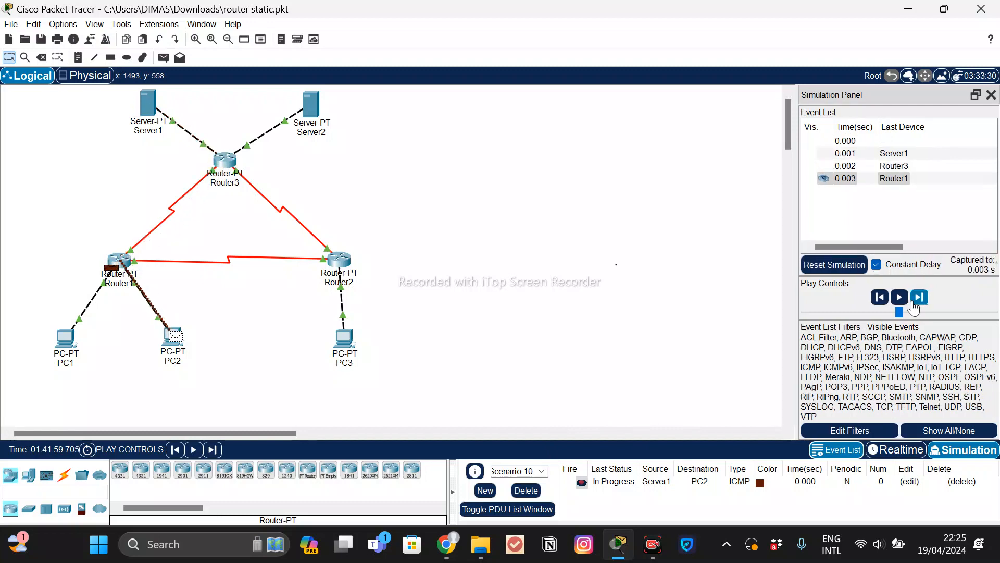
left_click(919, 298)
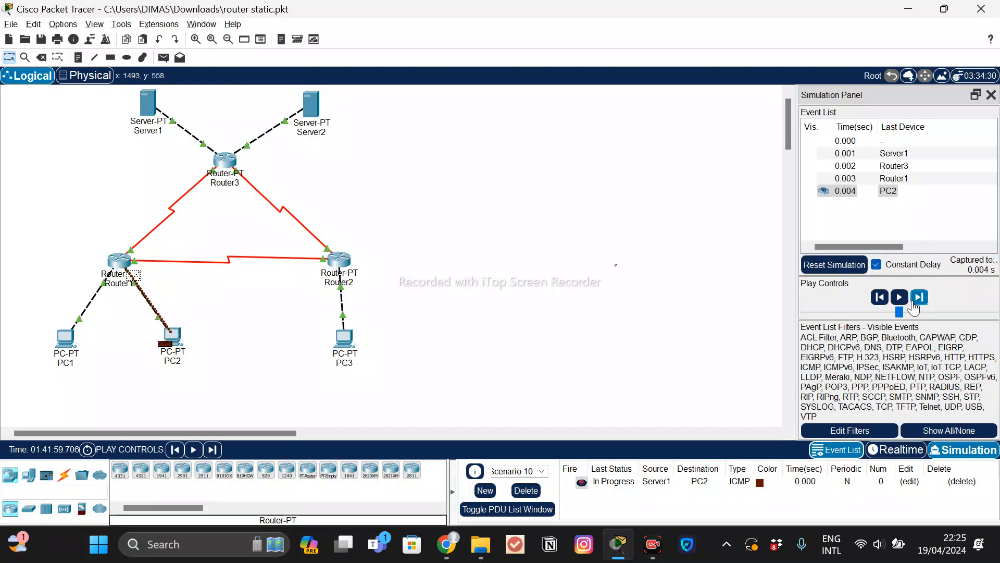
left_click(915, 302)
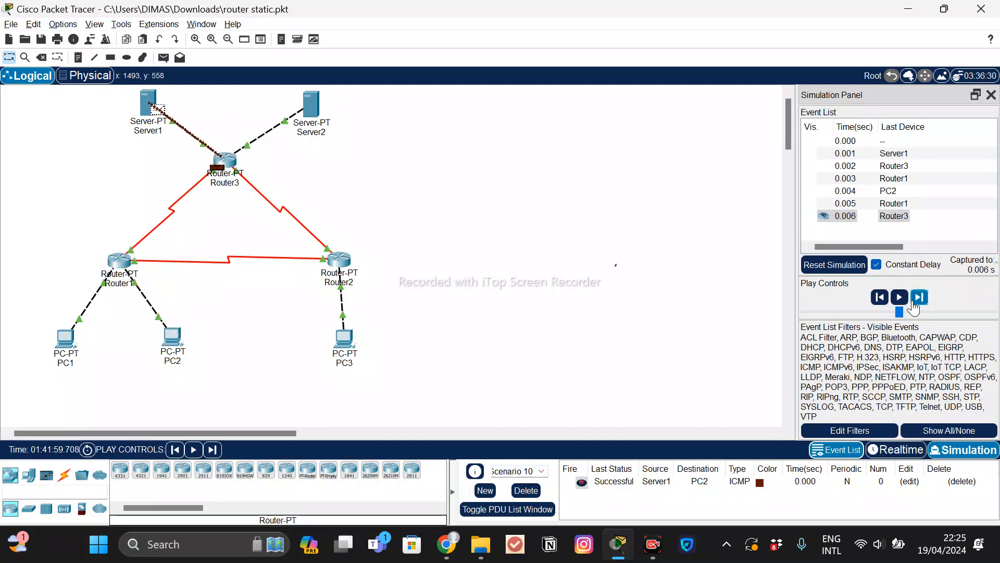
left_click(920, 297)
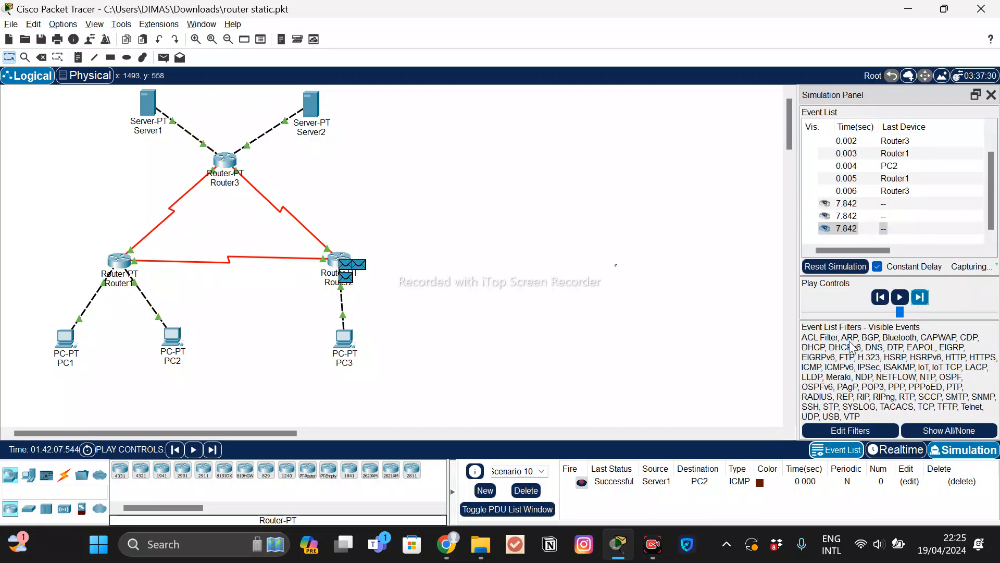
Select Scenario 11 and step its ICMP packet from Server1 through Router3 and Router2 to PC3 and back.
left_click(541, 471)
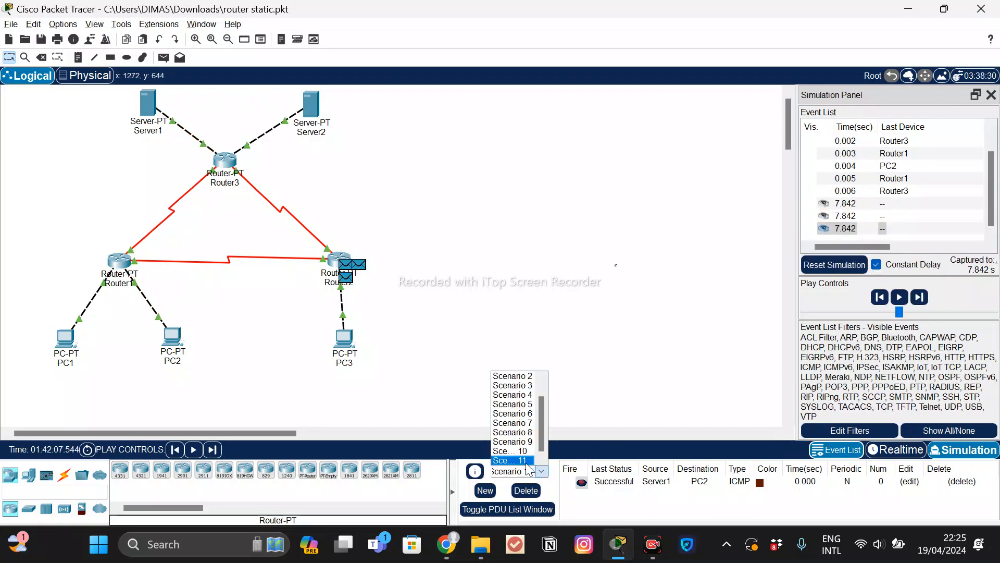
left_click(527, 460)
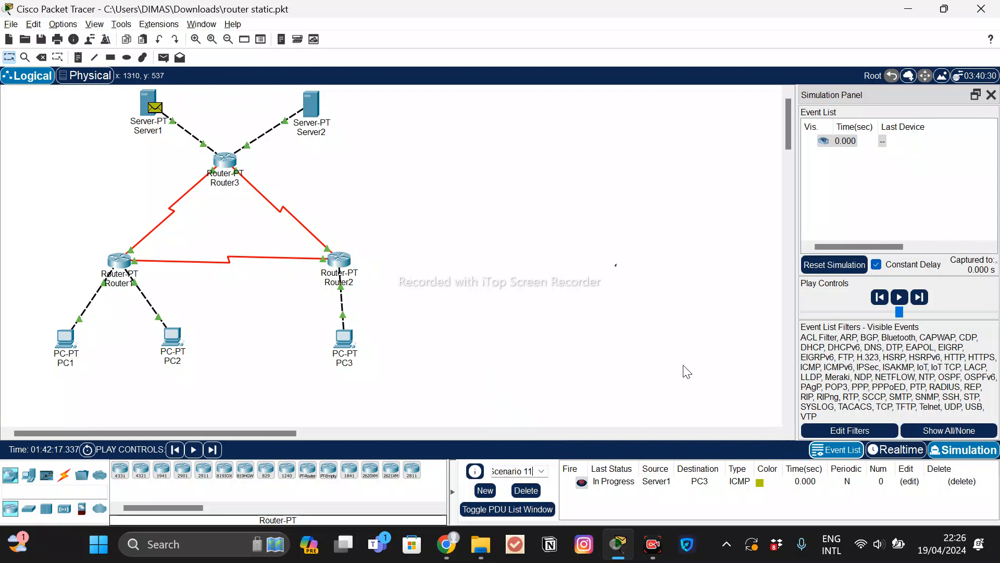
left_click(925, 301)
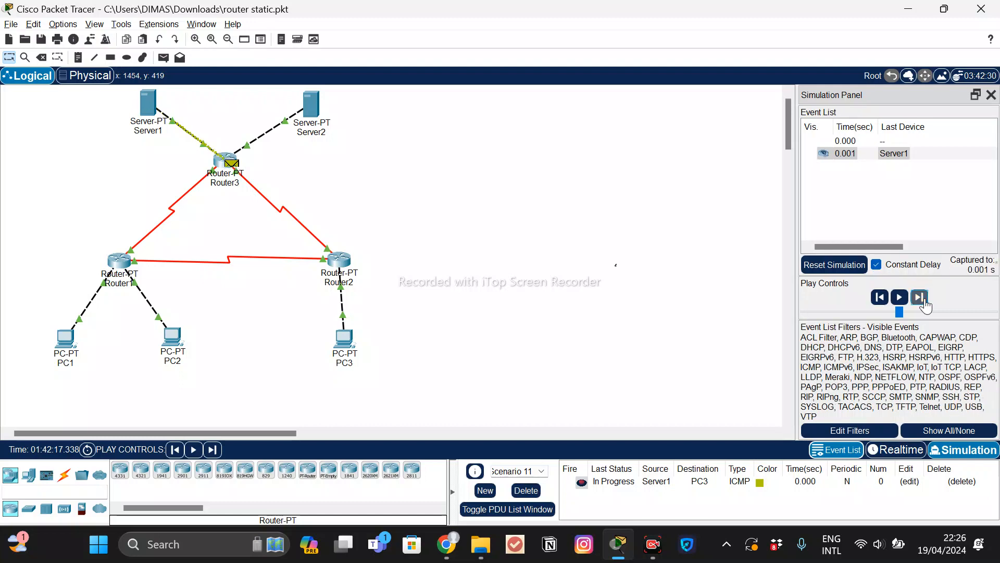
left_click(924, 301)
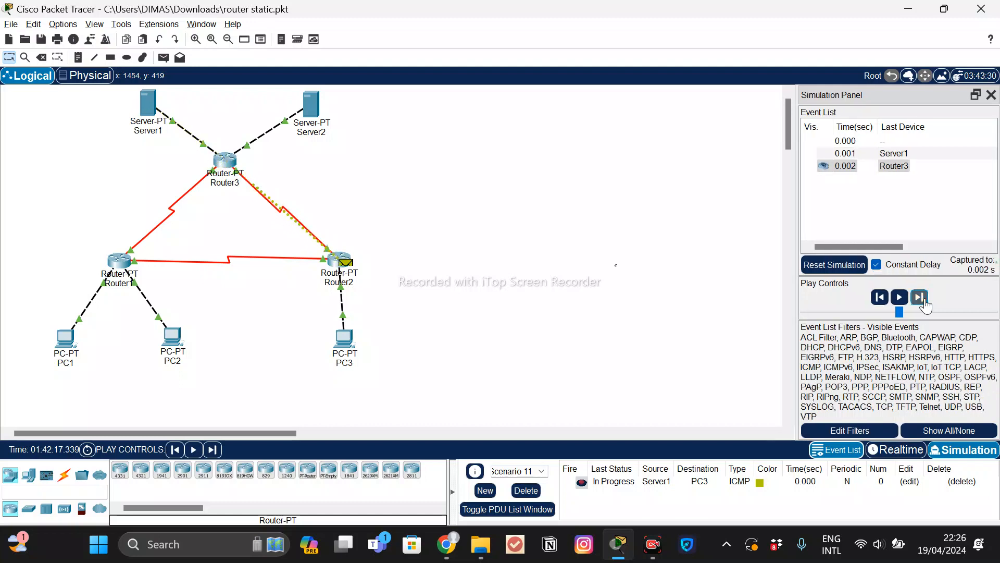
left_click(920, 298)
left_click(926, 304)
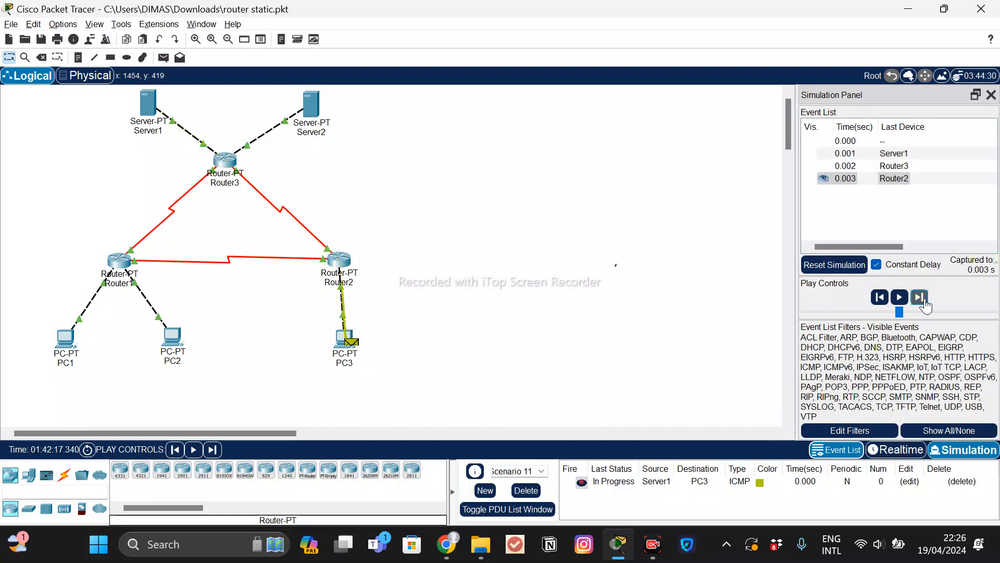
left_click(920, 298)
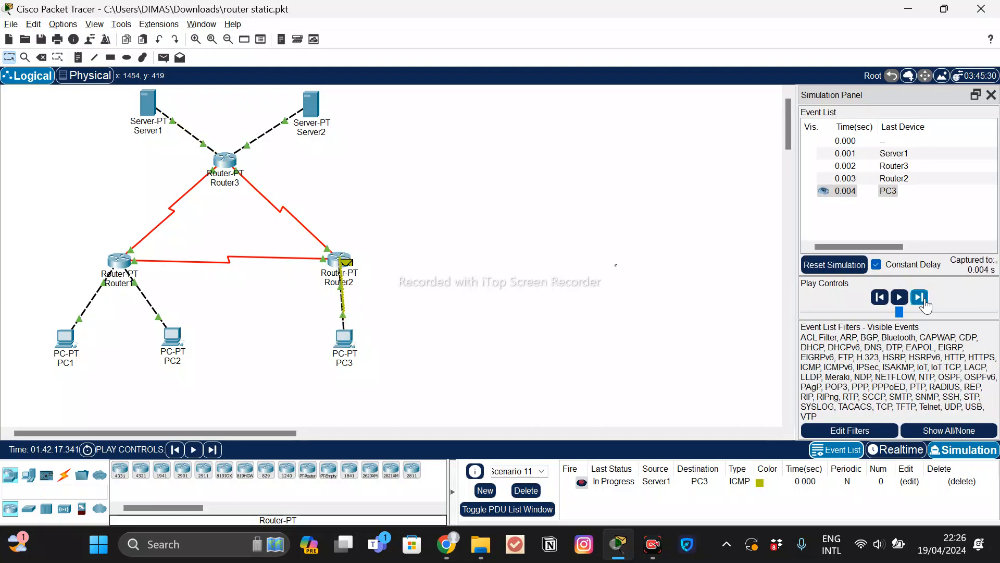
left_click(925, 304)
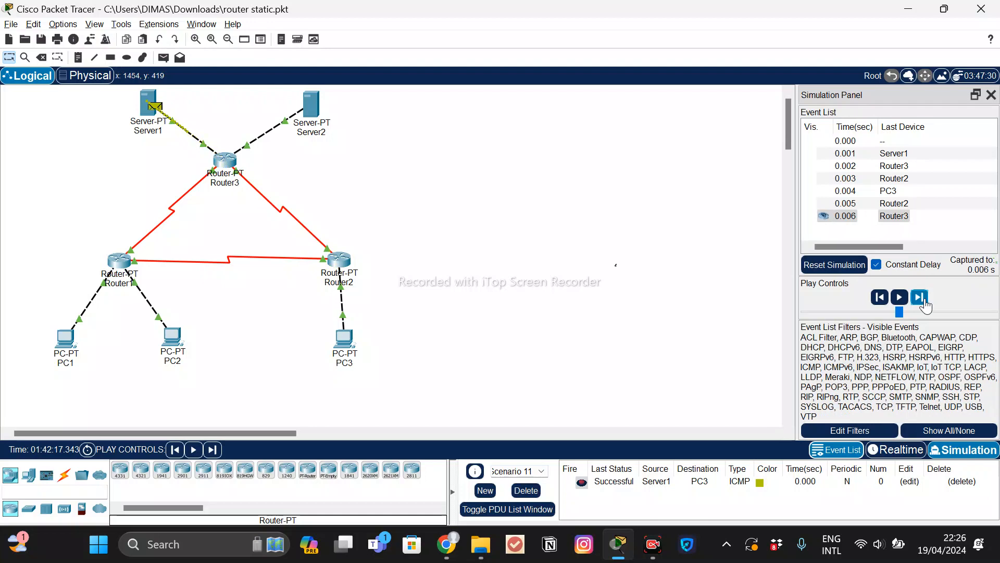
left_click(926, 306)
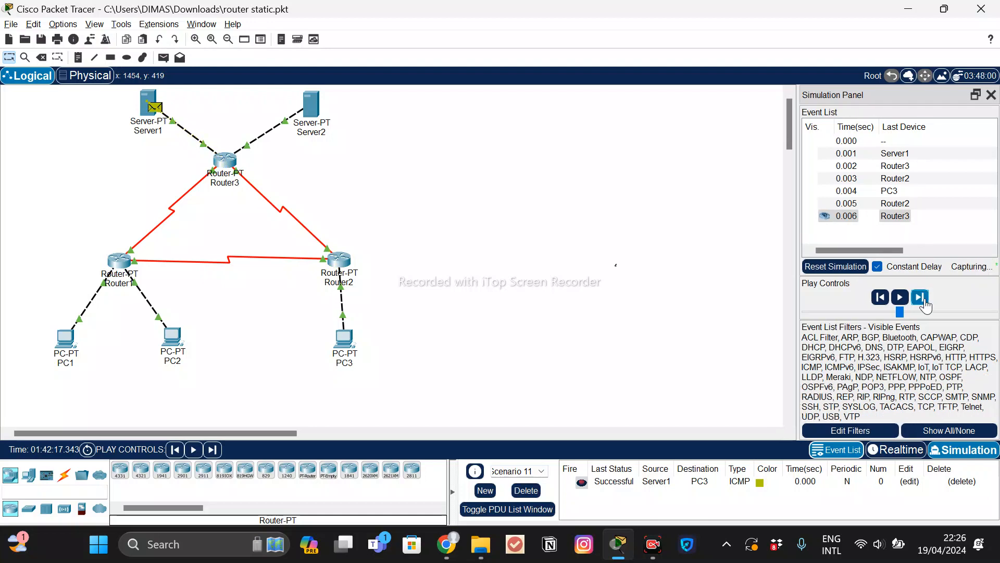
Return to Realtime mode and run tracert from PC1's Command Prompt to 192.168.1.65 and 192.168.1.253.
left_click(889, 454)
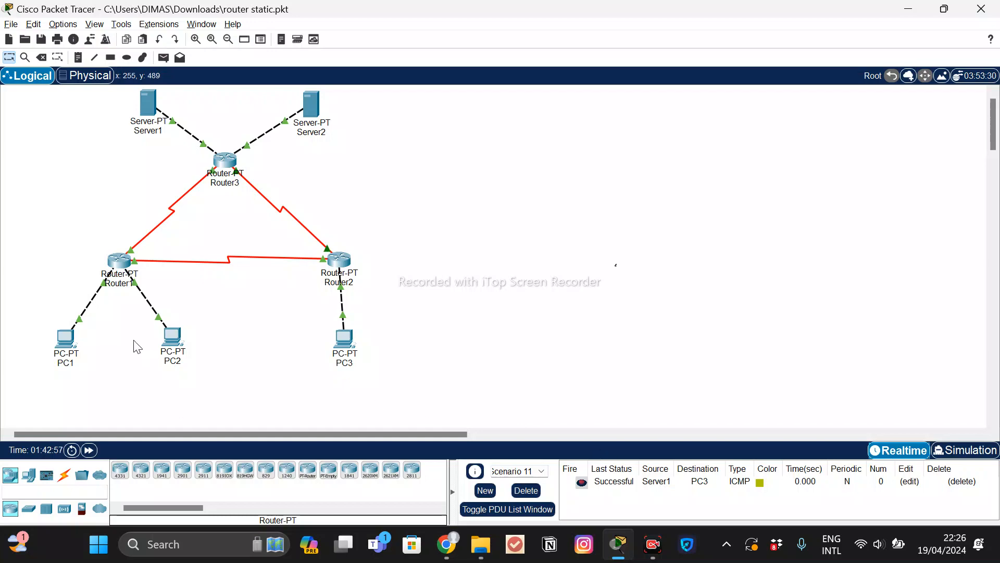
left_click(67, 339)
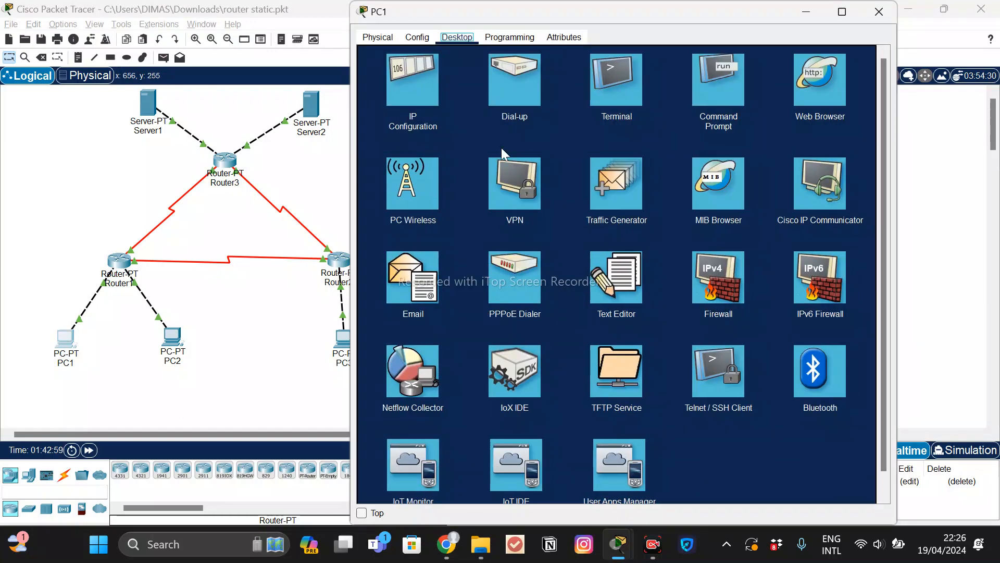
left_click(704, 74)
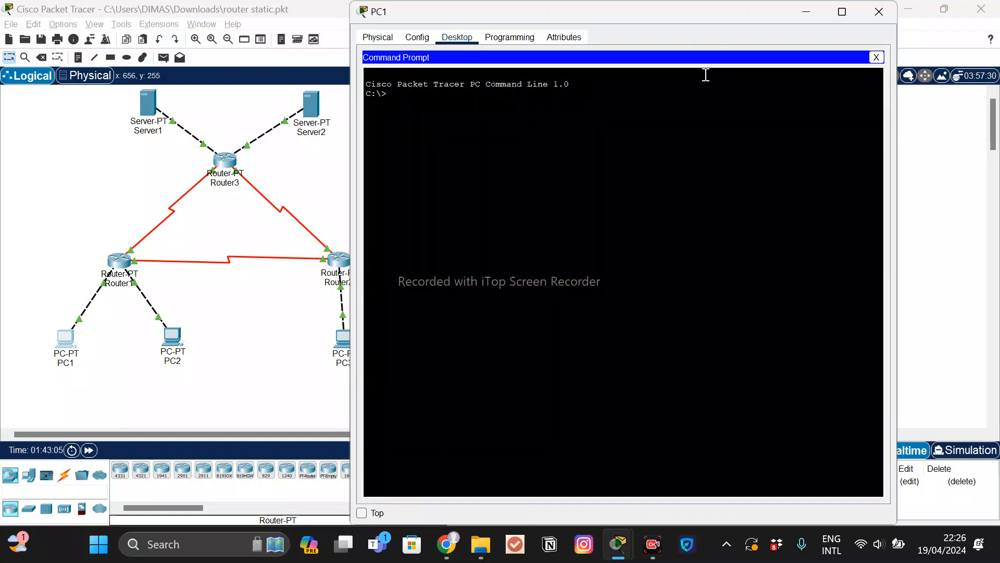
type("tracert 192.168.1.65")
key("Return")
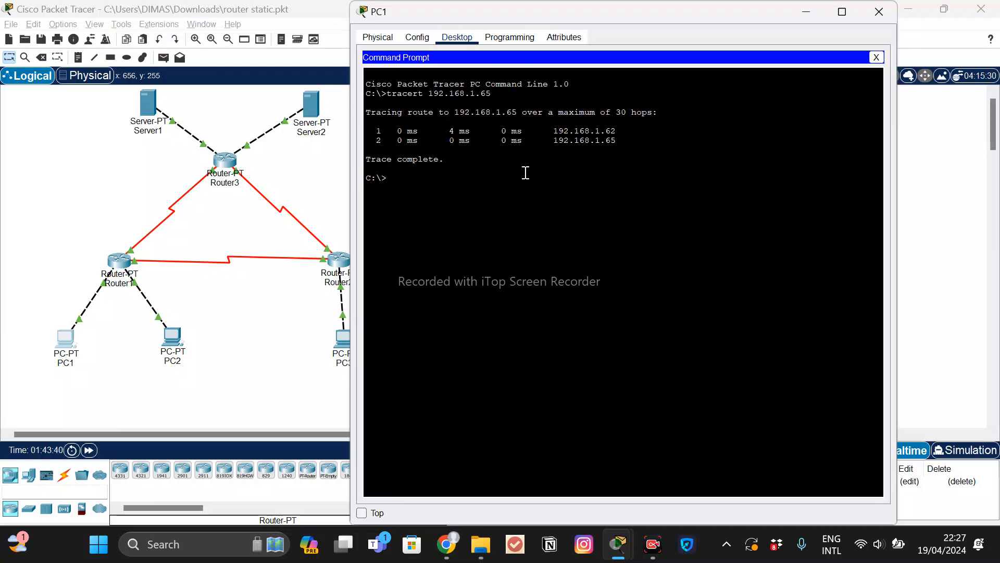
type("tracert 192.168.1.253")
key("Return")
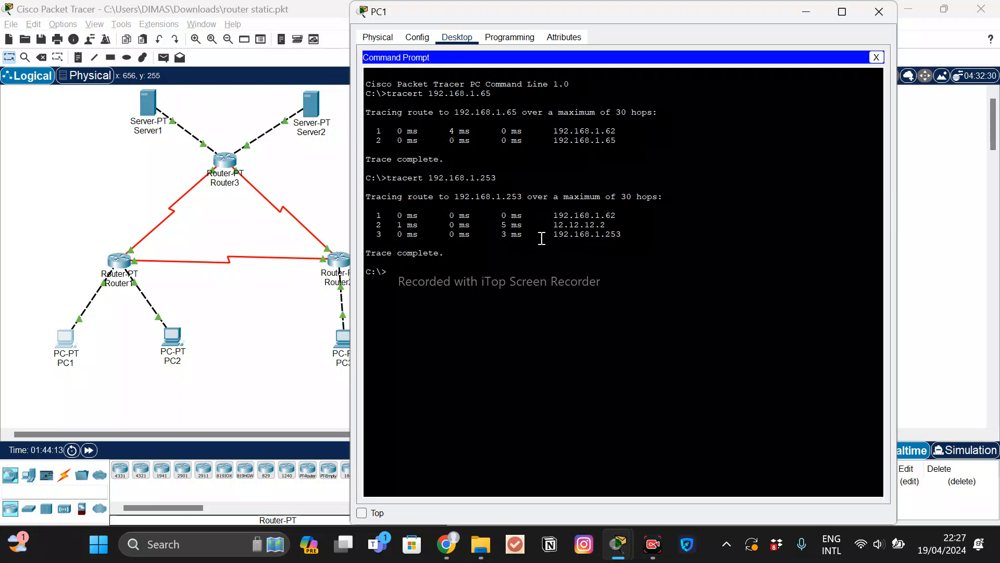
Run tracert from PC1 to 33.33.33.1 and 43.43.43.1, and close PC1's window.
type("tracert 33.33.33.1")
key("Return")
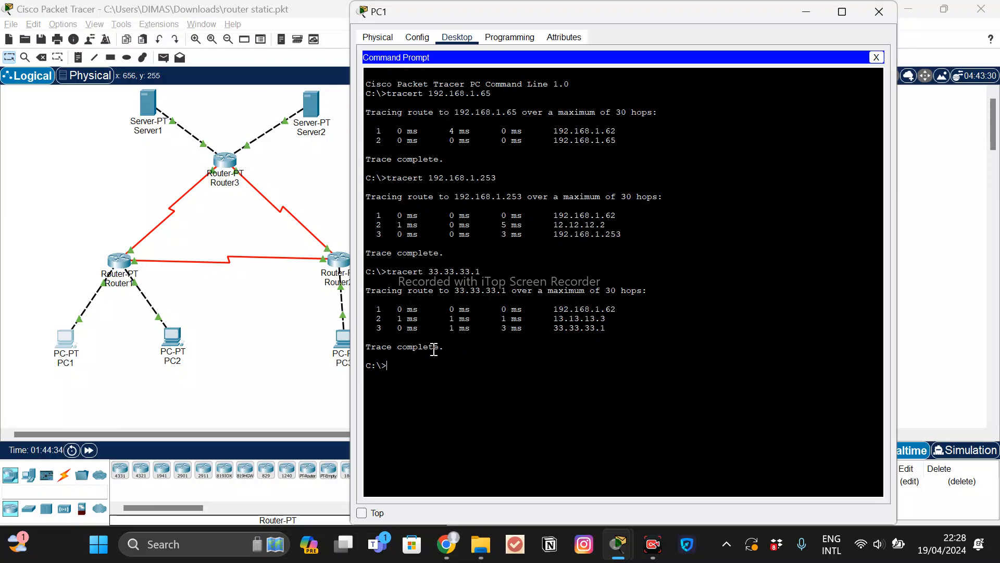
type("tracert 43.43.43.1")
key("Return")
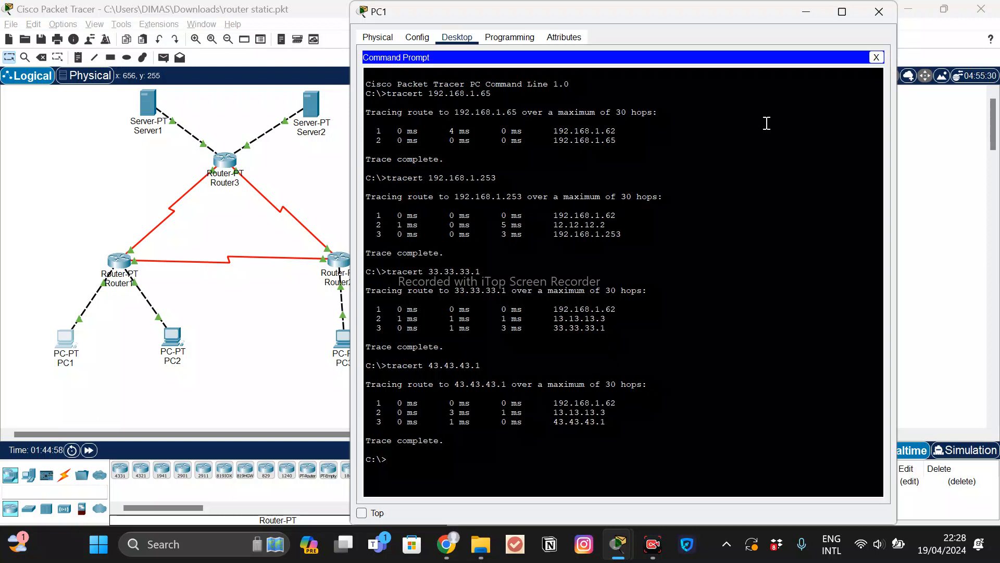
left_click(879, 13)
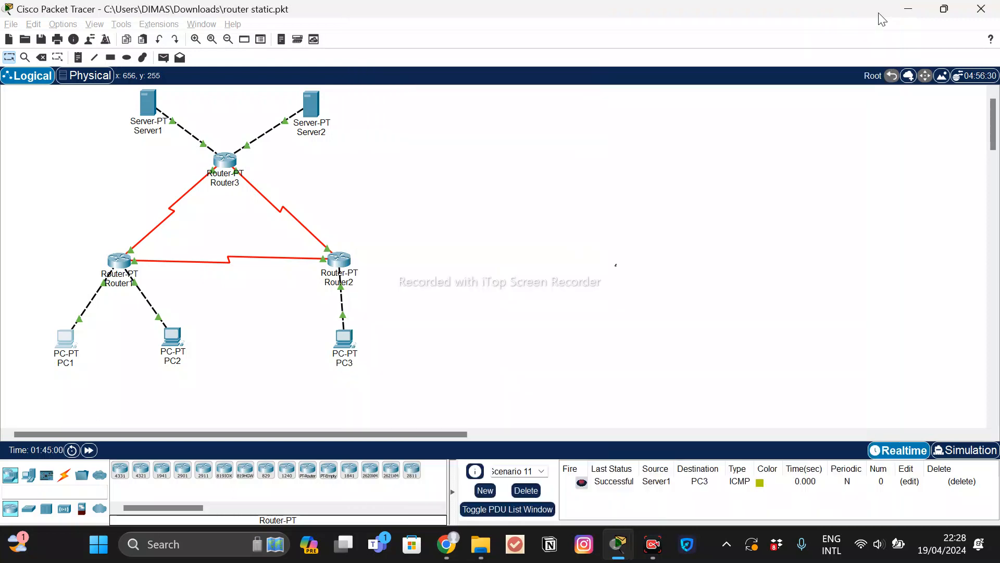
Run tracert to 192.168.1.1 from PC3's Command Prompt and examine the hop addresses.
left_click(342, 343)
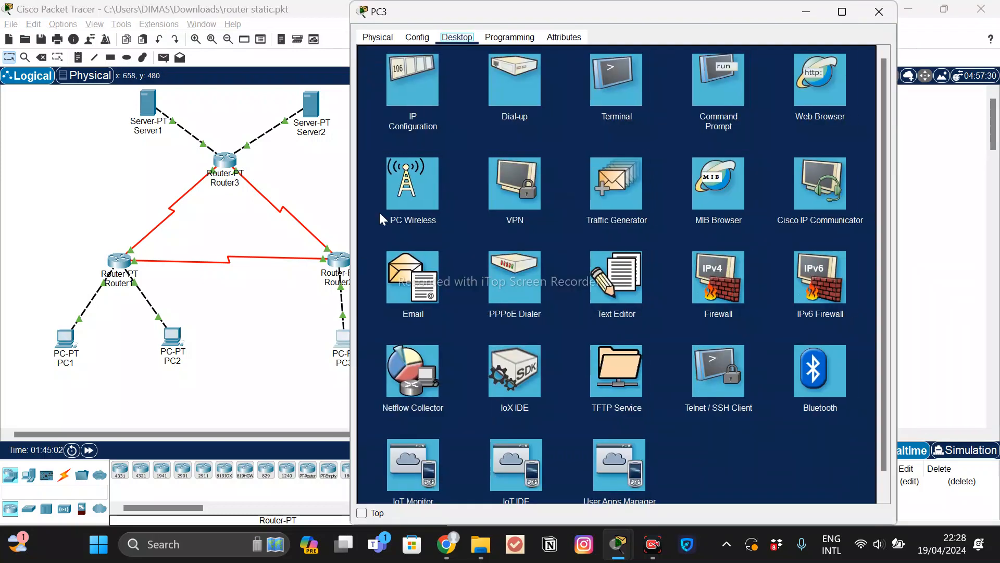
left_click(714, 81)
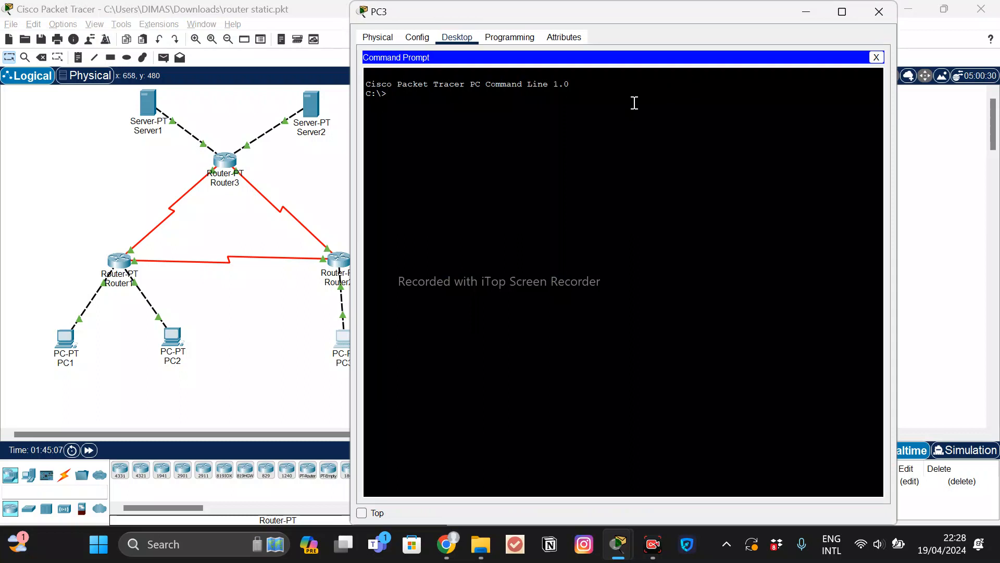
type("tracert 192.168.1.1")
key("Return")
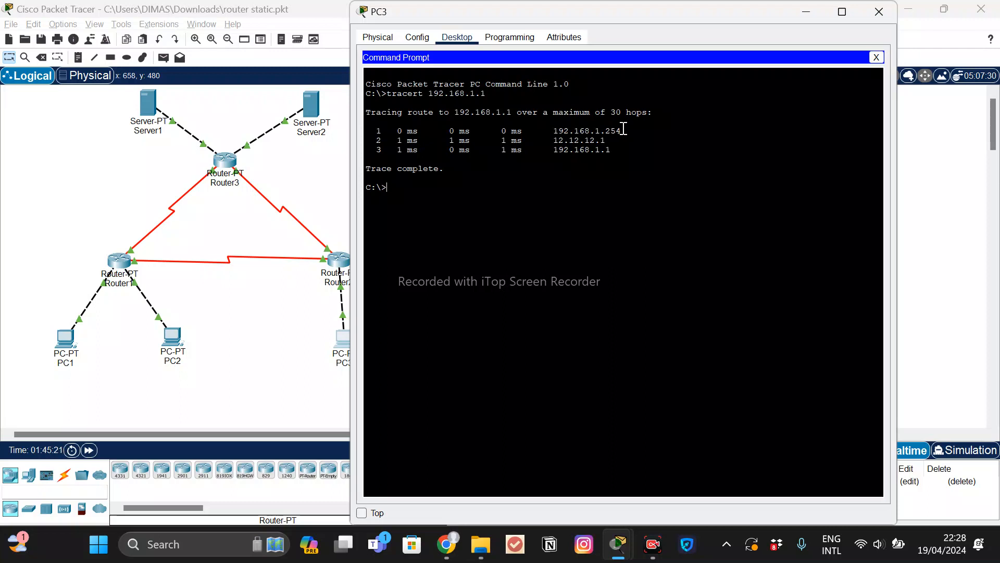
left_click_drag(622, 130, 548, 131)
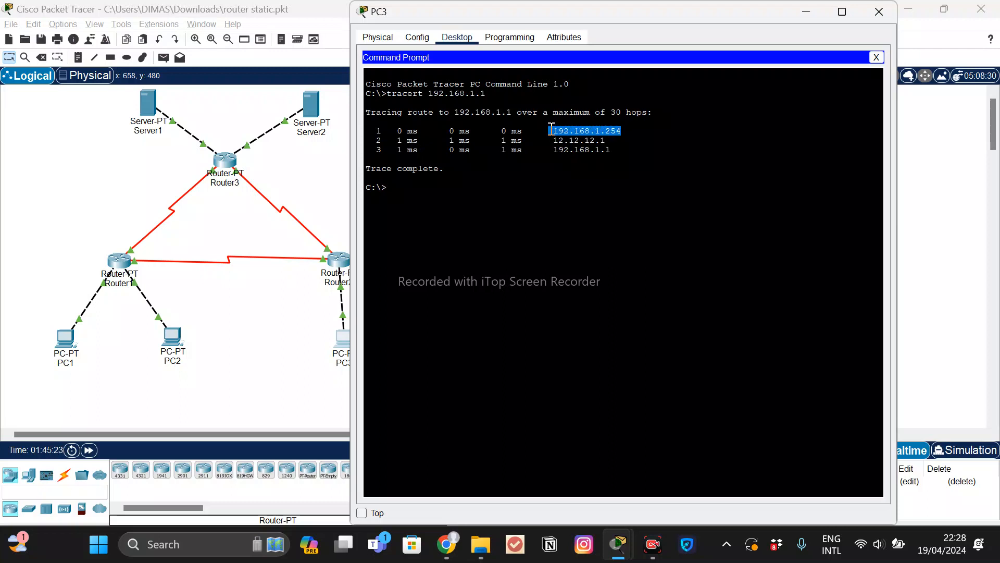
mouse_move(607, 140)
left_mouse_down()
mouse_move(553, 142)
mouse_move(611, 151)
left_mouse_up()
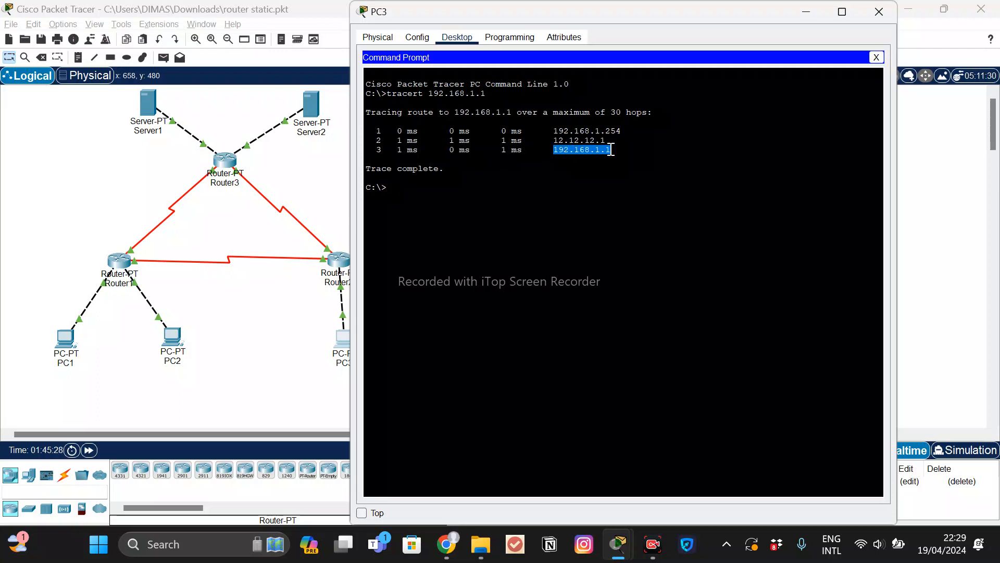
left_click(501, 190)
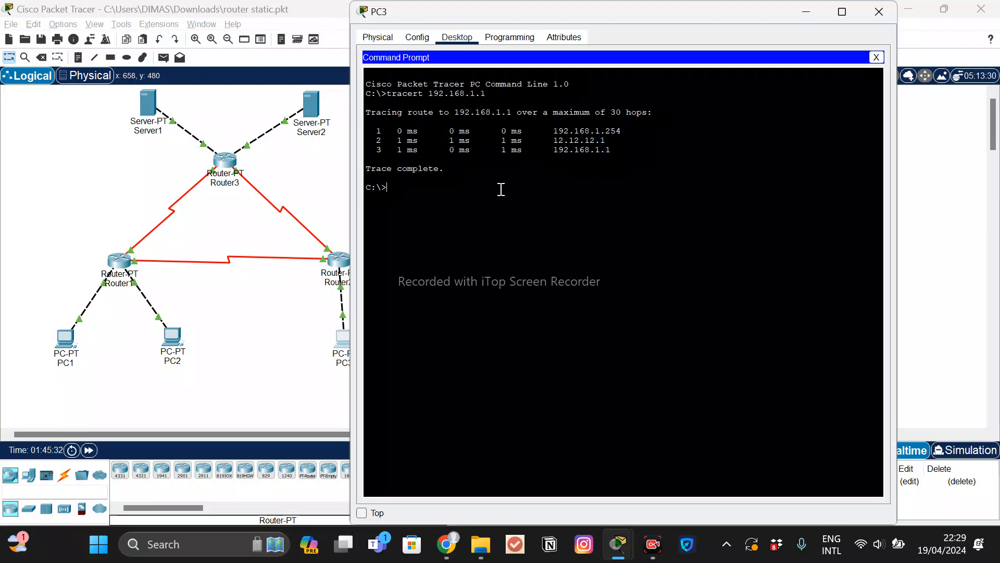
Run tracert to 192.168.1.65 from PC3 and examine the listed hops.
type("tracert 192.168.1.65")
key("Return")
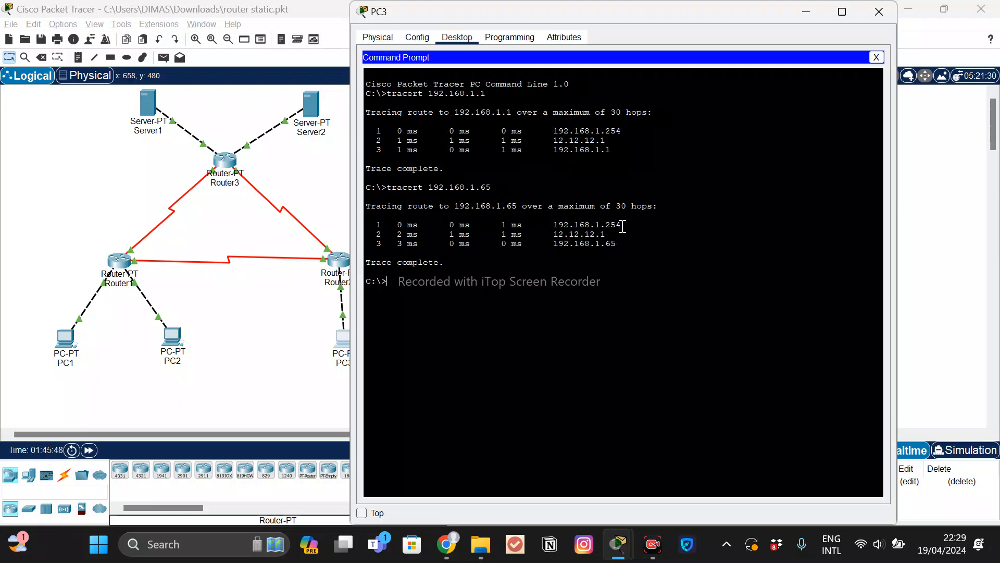
mouse_move(623, 226)
left_mouse_down()
mouse_move(553, 226)
mouse_move(618, 244)
left_mouse_up()
left_click(554, 243)
left_click(495, 279)
Run tracert to 33.33.33.1 from PC3 and examine the route's hops.
type("tracert 33.33.33.1")
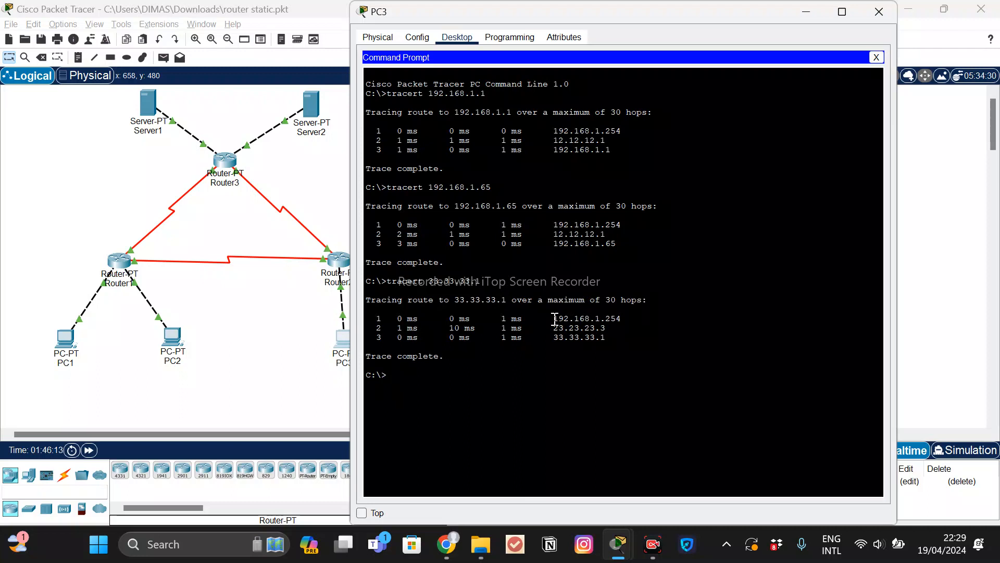
left_click_drag(555, 320, 629, 319)
left_click(628, 319)
mouse_move(607, 327)
left_mouse_down()
mouse_move(553, 327)
mouse_move(618, 337)
left_mouse_up()
left_click(455, 370)
Run tracert to 43.43.43.1 from PC3, examine its hops, and close PC3's window.
type("tracert serce")
key("BackSpace")
type("ve")
key("BackSpace")
key("BackSpace")
type("19")
type("43")
type(".43.43")
type(".1")
key("Return")
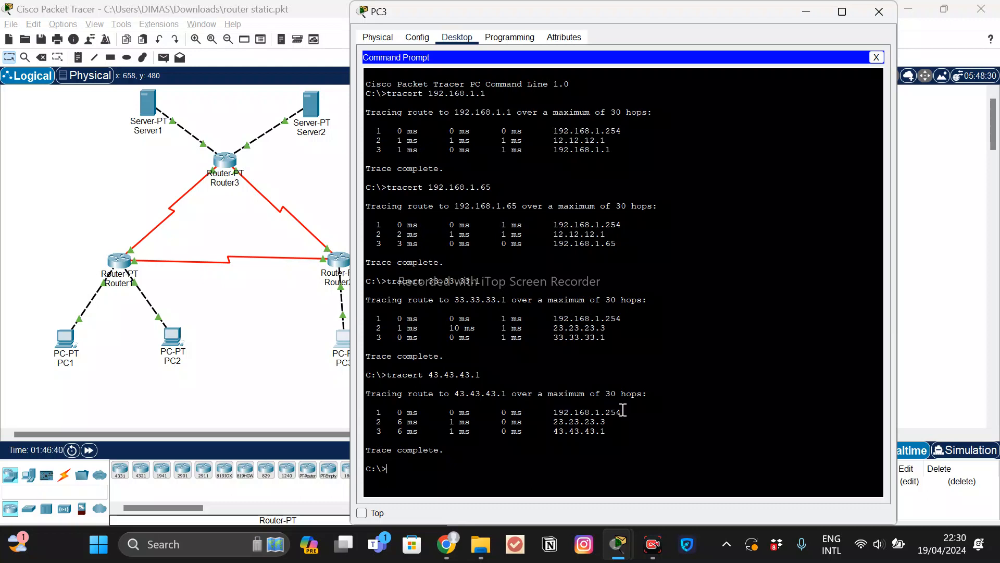
left_click_drag(623, 411, 559, 433)
left_click(608, 432)
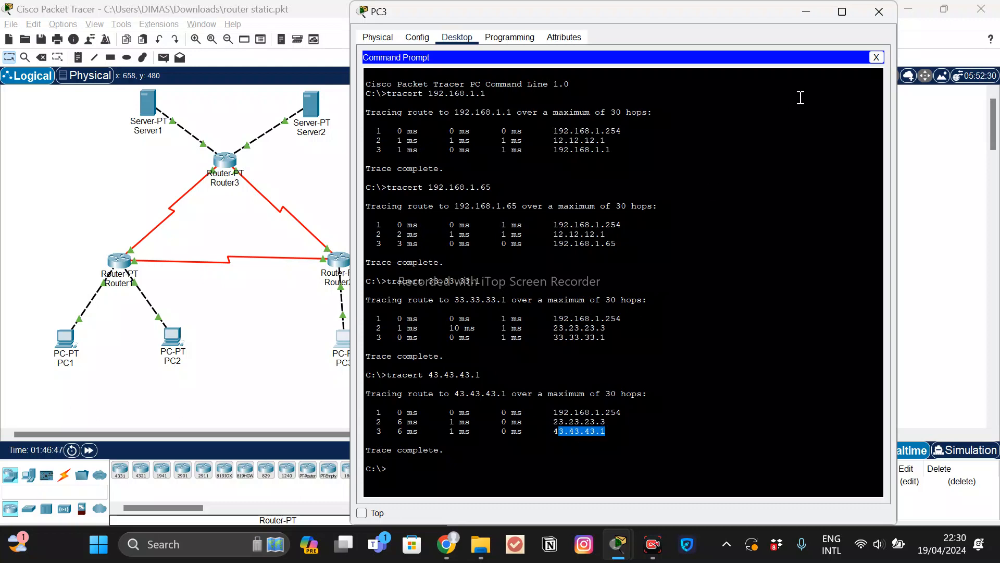
left_click(878, 12)
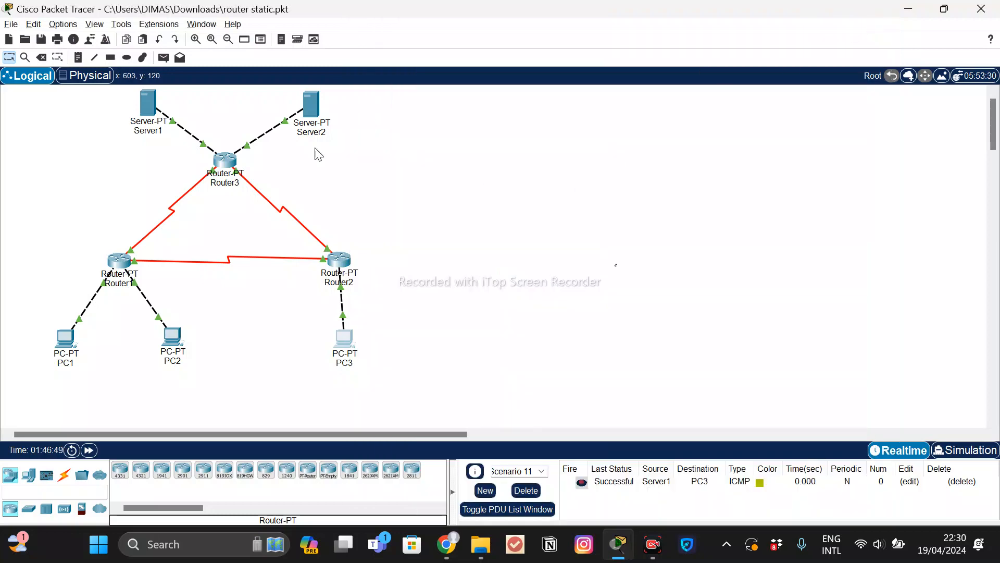
Run tracert to 43.43.43.1 from Server1's Command Prompt and examine the hop addresses.
left_click(149, 111)
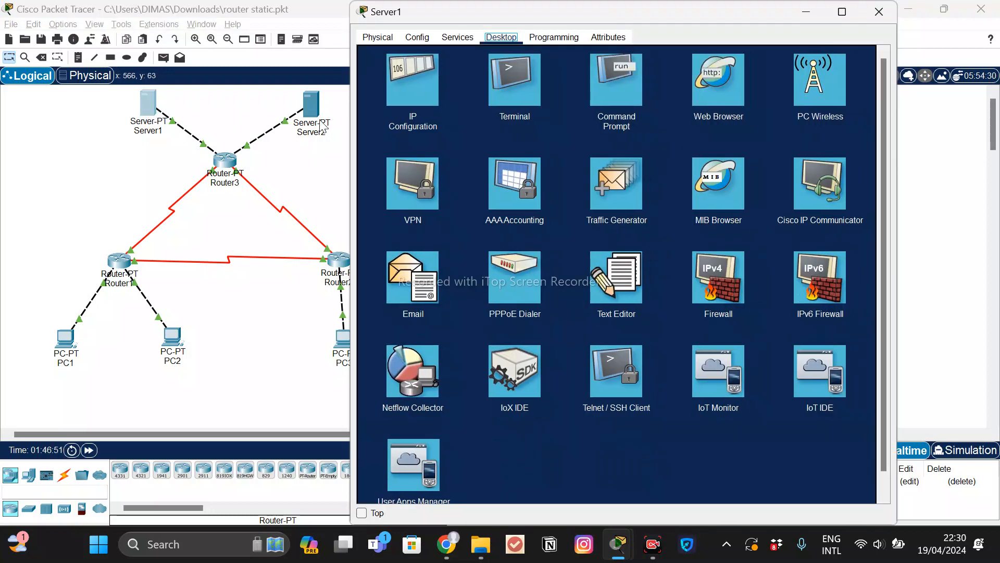
left_click(611, 98)
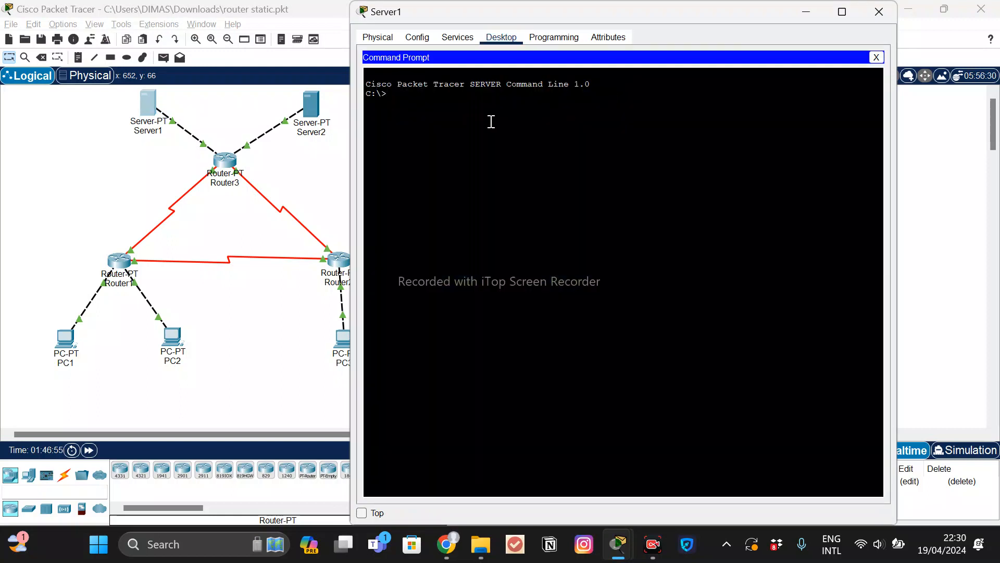
type("tracert 43.43.43.1")
key("Return")
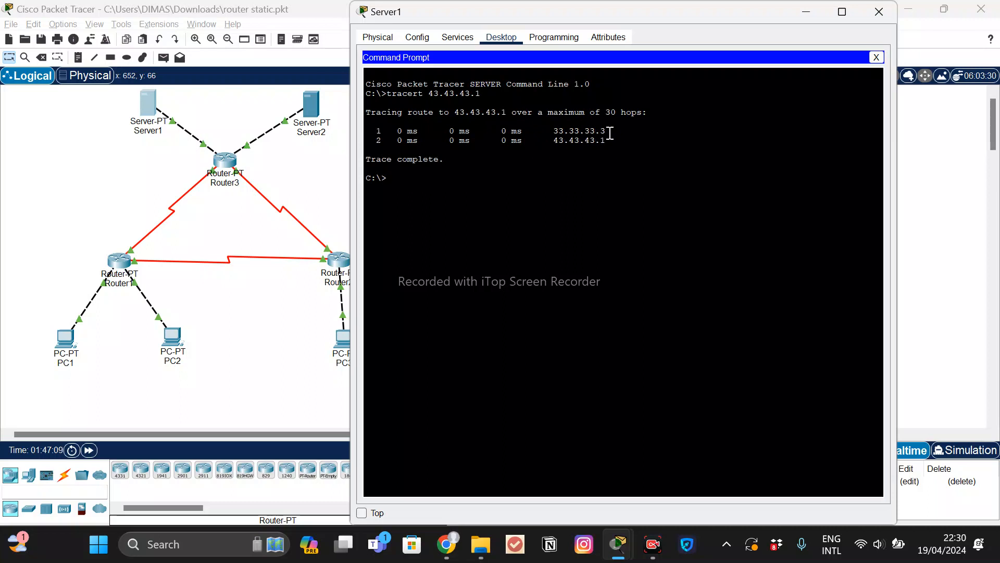
mouse_move(607, 132)
left_mouse_down()
mouse_move(553, 129)
mouse_move(555, 141)
mouse_move(607, 142)
left_mouse_up()
left_click(481, 175)
Run tracert to 192.168.1.1 from Server1 and examine the route's hops.
type("tracert 192.168.1.1")
key("Return")
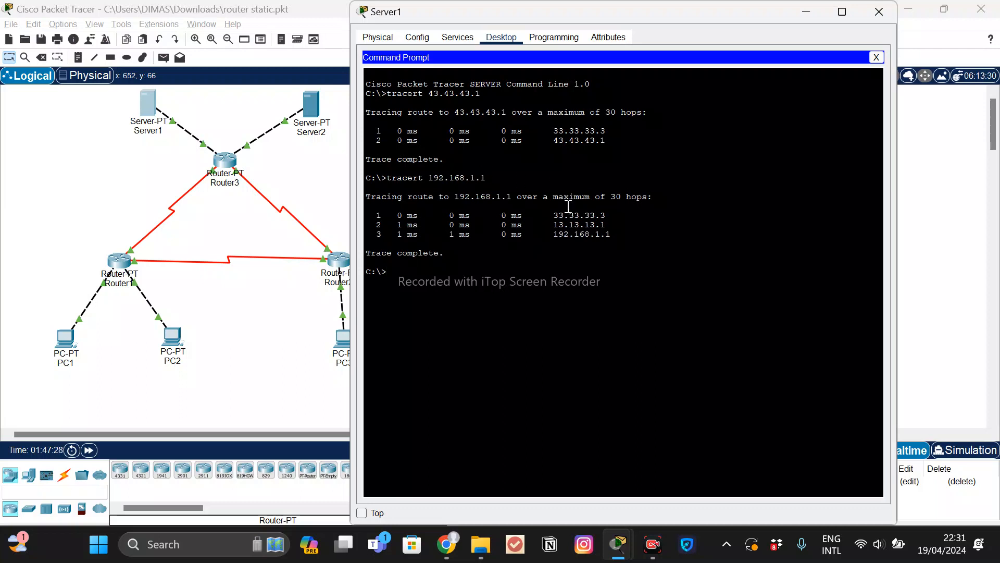
mouse_move(554, 224)
left_mouse_down()
mouse_move(613, 236)
mouse_move(613, 225)
mouse_move(555, 234)
left_mouse_up()
left_click(614, 225)
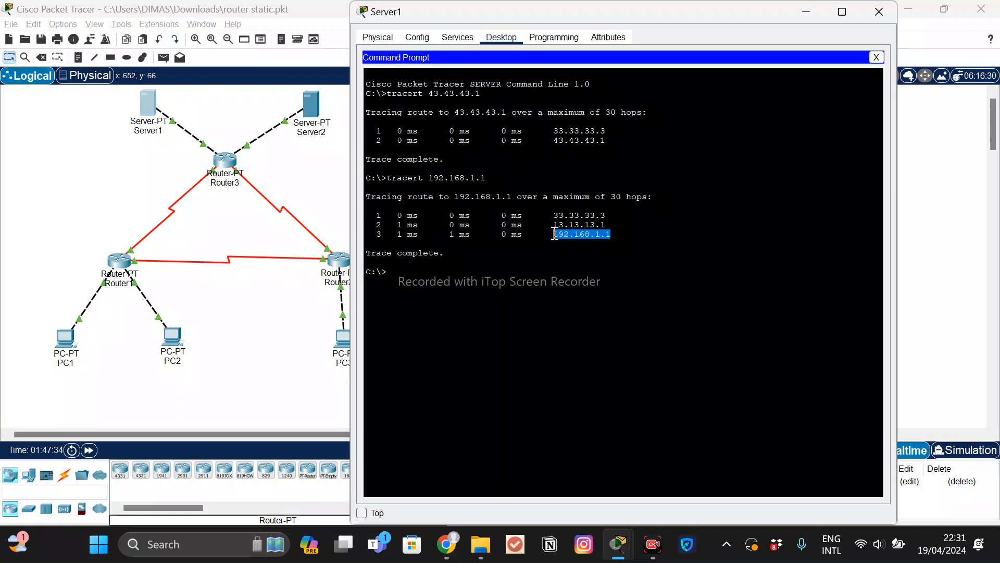
left_click(554, 234)
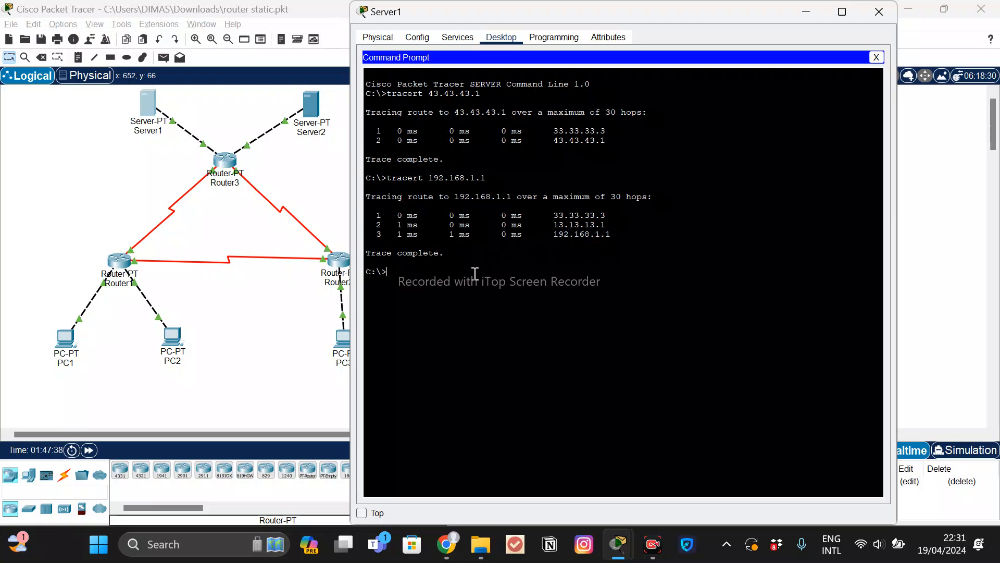
Run tracert to 192.168.1.65 from Server1 and examine each hop address.
type("tracert 192.168.1.65")
key("Return")
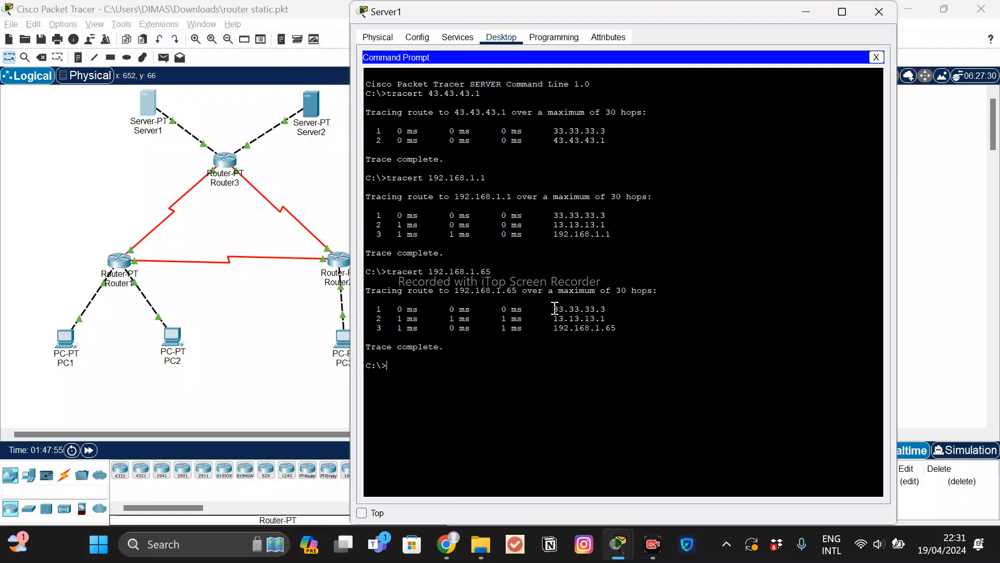
mouse_move(552, 308)
left_mouse_down()
mouse_move(623, 308)
mouse_move(551, 323)
left_mouse_up()
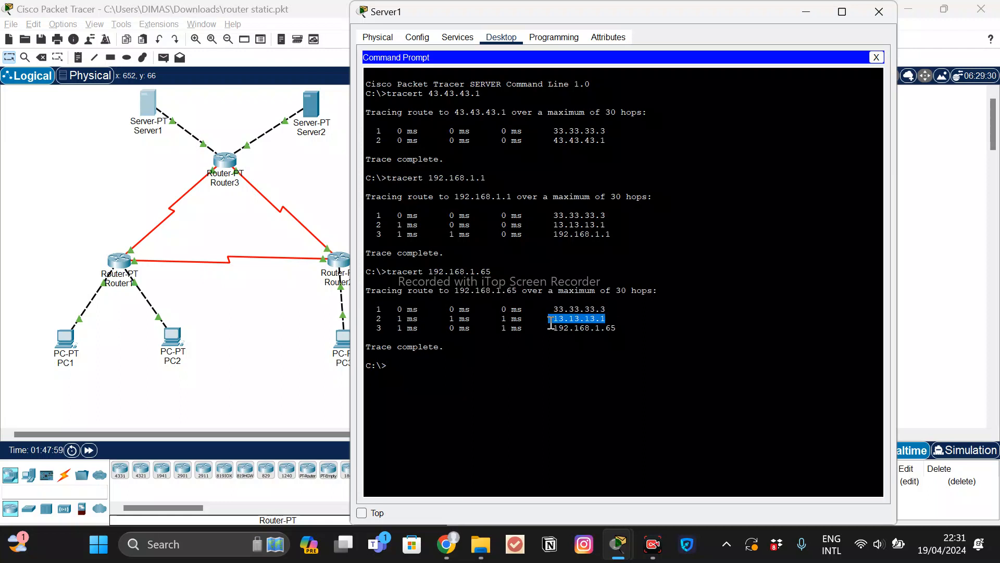
left_click(554, 326)
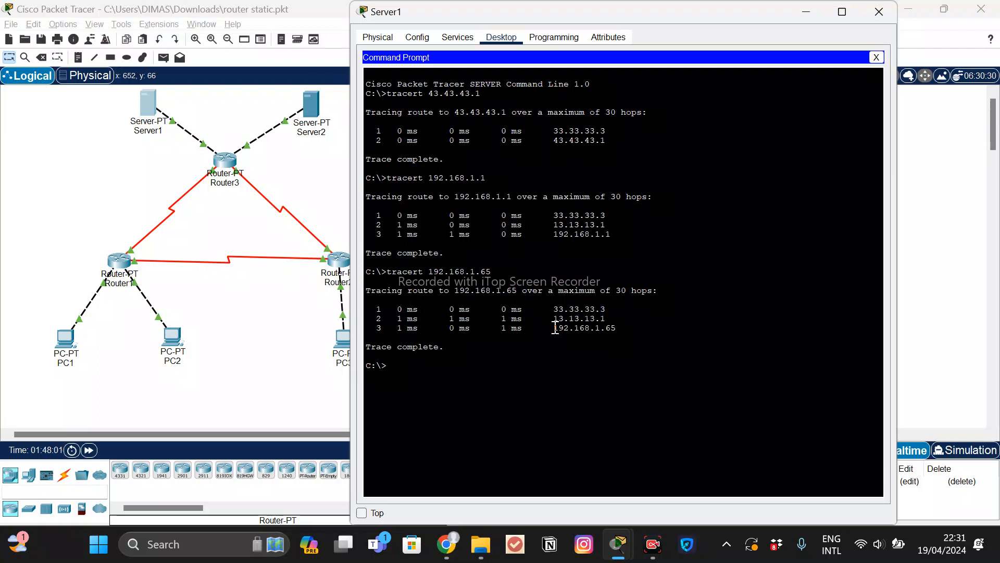
left_click_drag(555, 327, 623, 329)
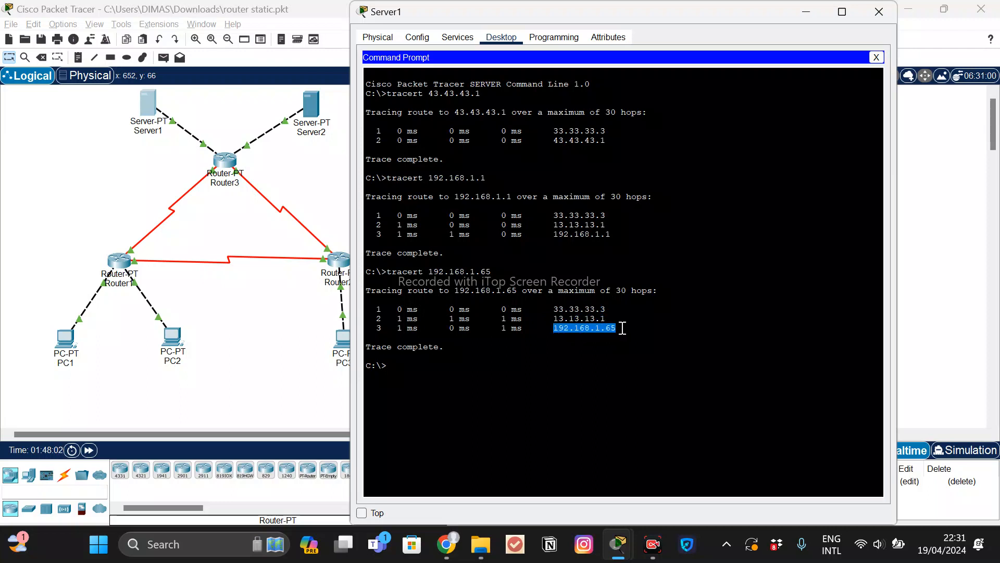
left_click(490, 367)
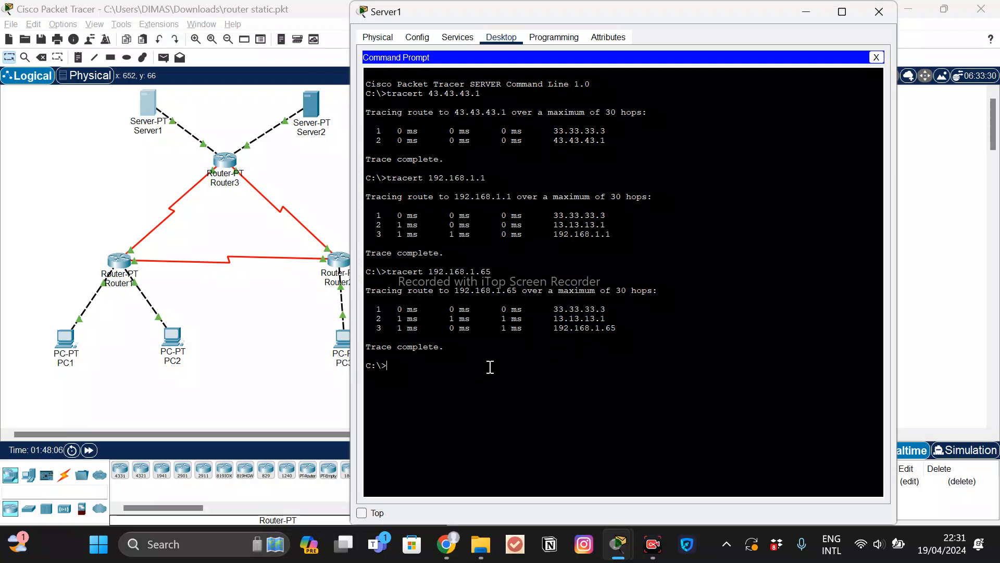
Run tracert to 192.168.1.253 from Server1, examine its hops, and close Server1's window.
type("tracert 192.168.1.253")
key("Return")
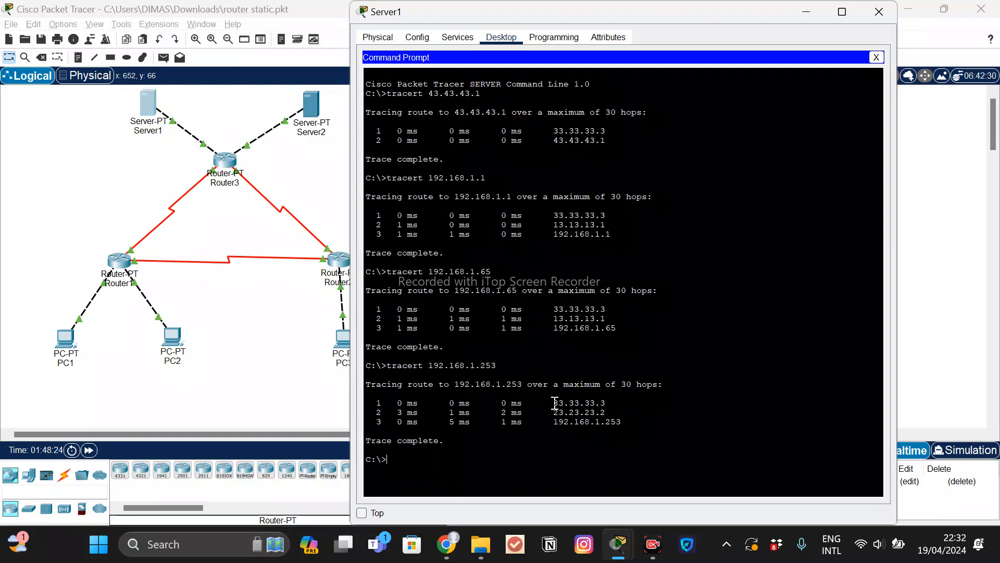
left_click_drag(555, 403, 610, 400)
left_click_drag(607, 412, 632, 425)
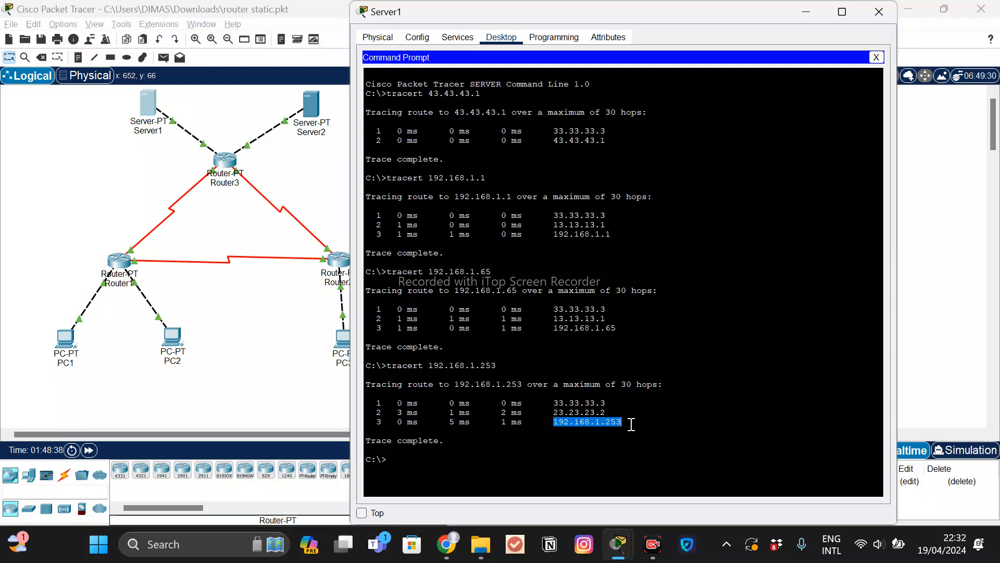
left_click(884, 15)
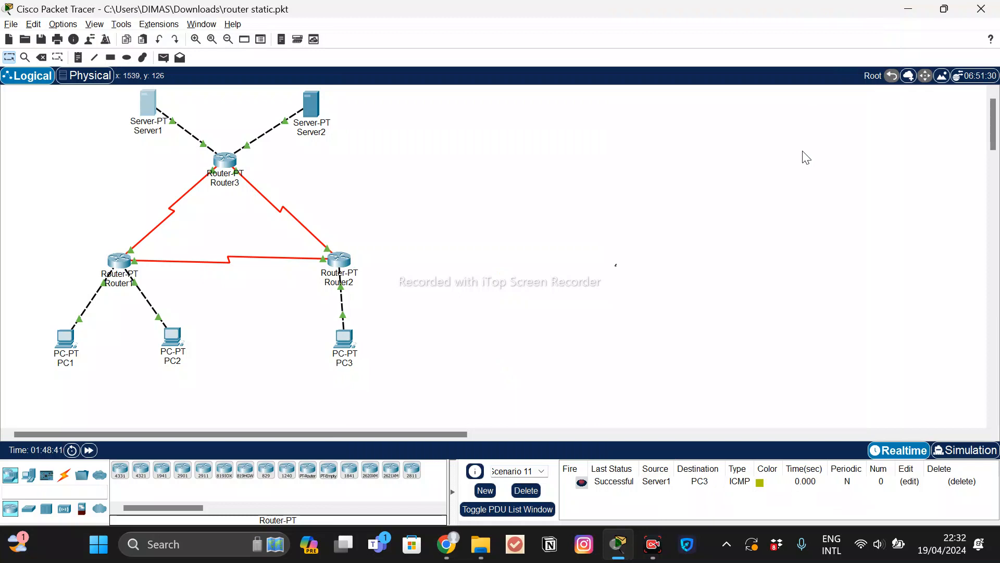